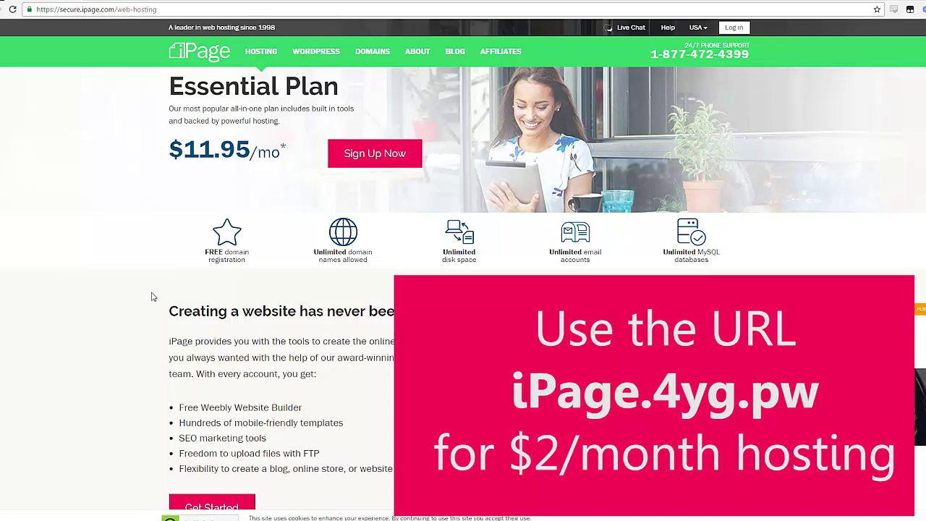
Step: Click Sign Up Now on the Essential Plan page to reach Step 1: Select Domain
left_click(374, 154)
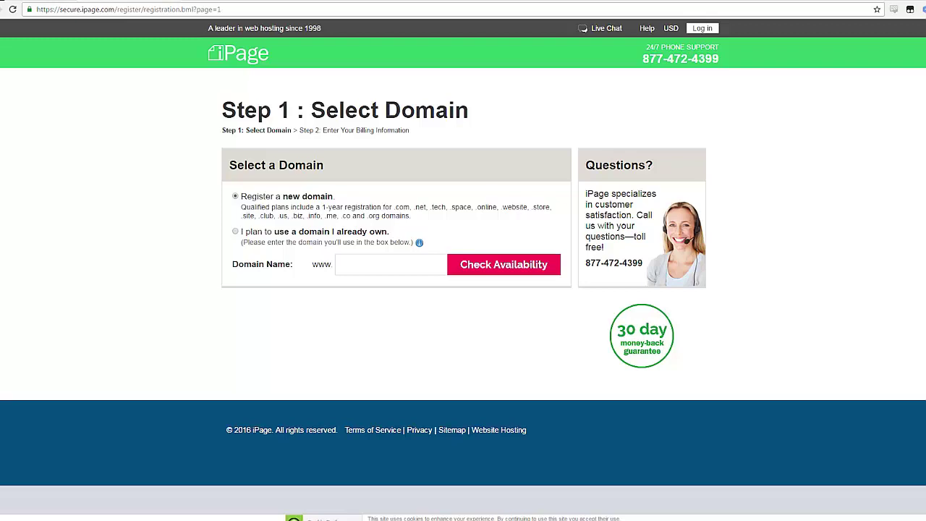
Step: Enter the domain name FitnessHeavenTips and check its availability
left_click(391, 264)
type("FitnessHeav")
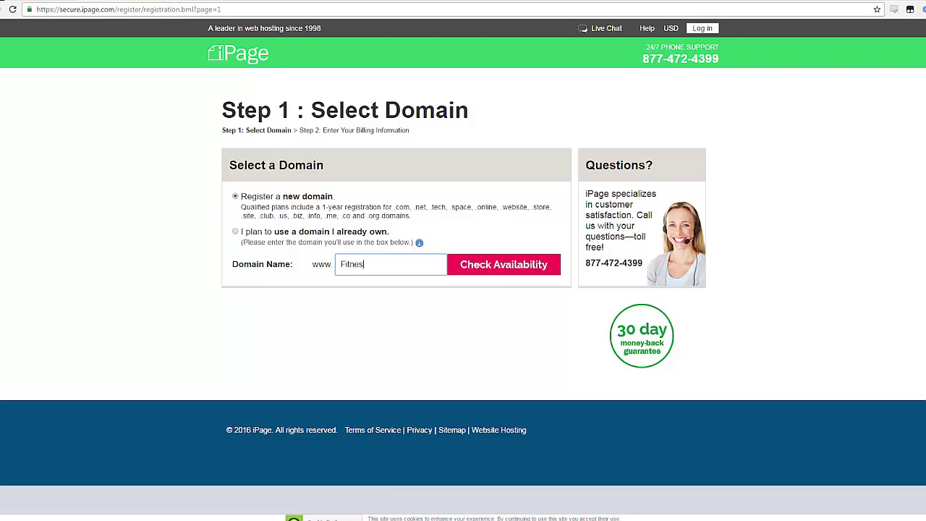
type("enTips")
left_click(470, 263)
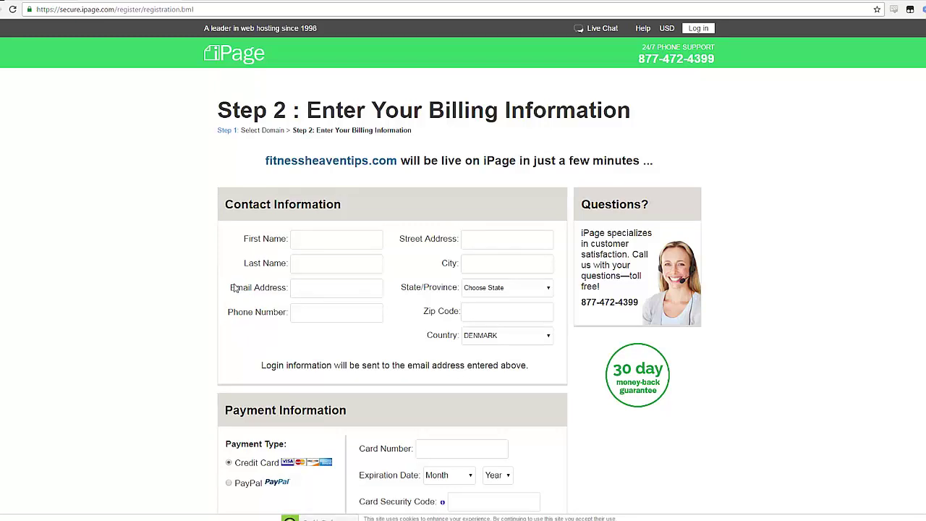
Step: Scroll to Purchase Information and open the iPage Essential Hosting Plan billing-term dropdown
scroll(290, 281, "down", 1)
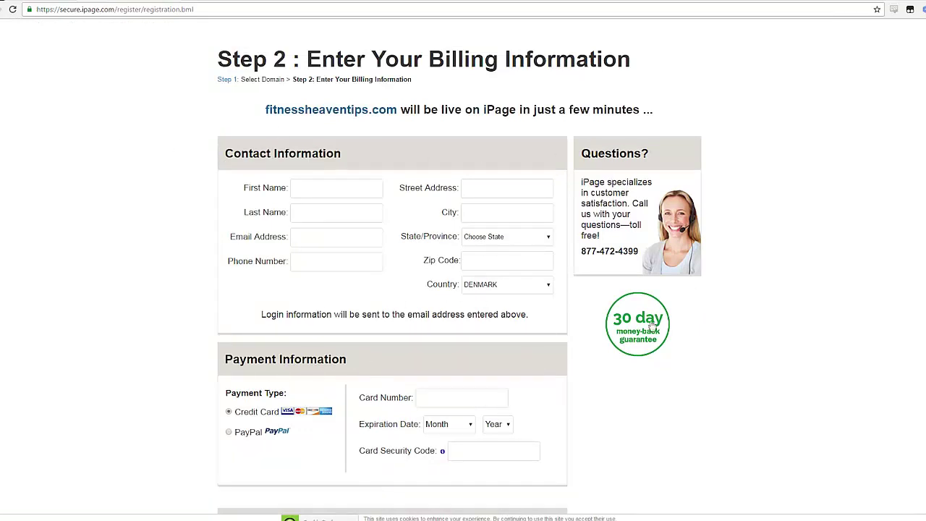
scroll(432, 253, "down", 2)
scroll(376, 304, "down", 1)
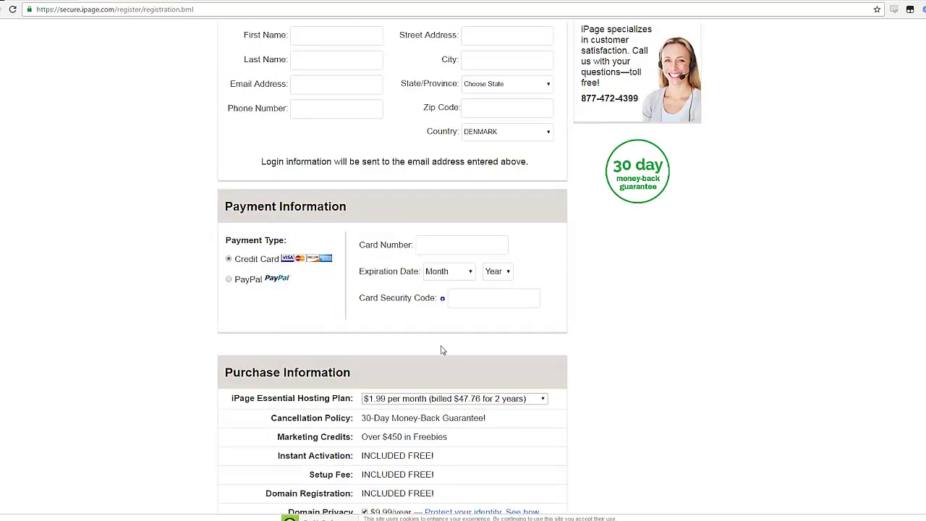
scroll(442, 349, "down", 2)
scroll(451, 249, "down", 2)
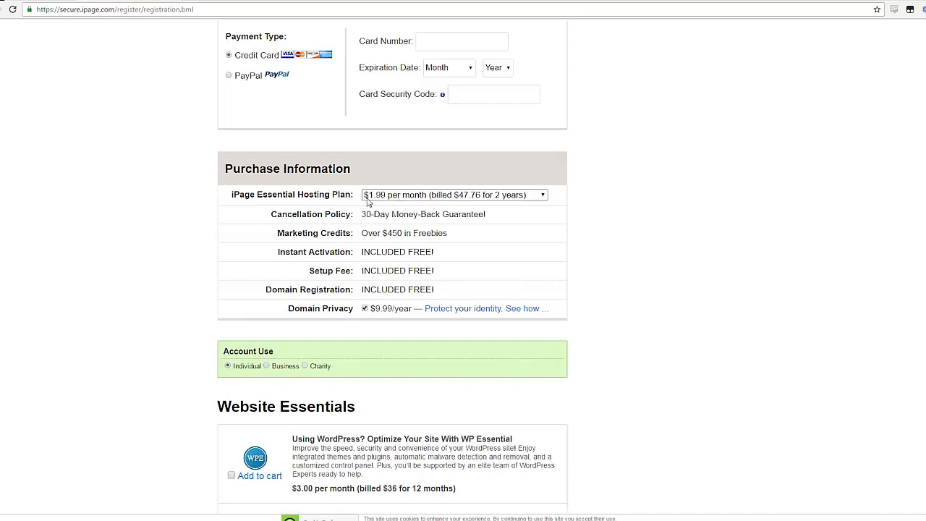
left_click(418, 201)
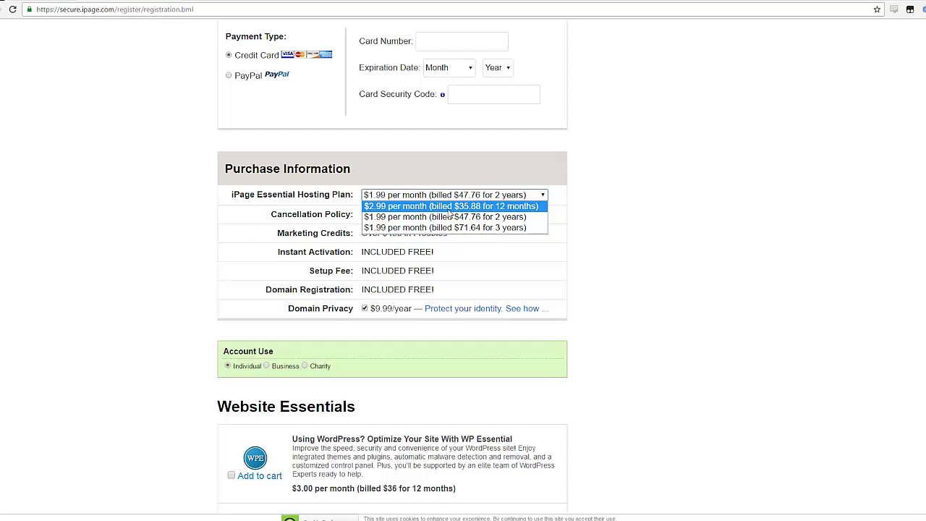
Step: Select the $2.99 per month 12-month hosting plan
left_click(414, 217)
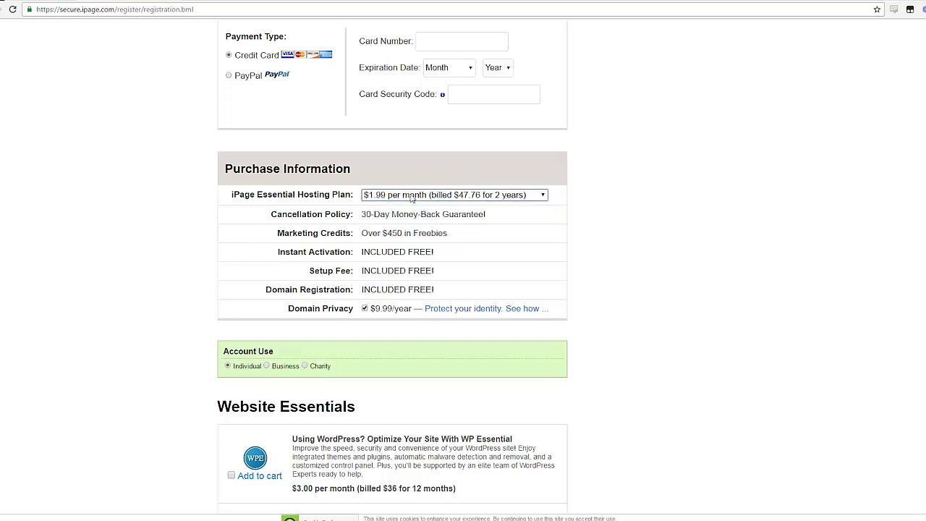
left_click(412, 195)
left_click(426, 211)
scroll(457, 223, "down", 1)
left_click(413, 145)
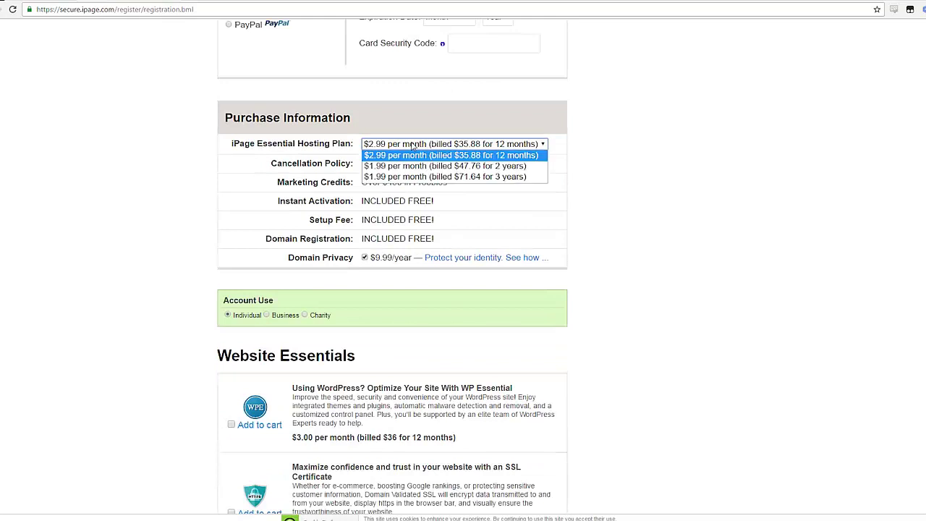
left_click(413, 146)
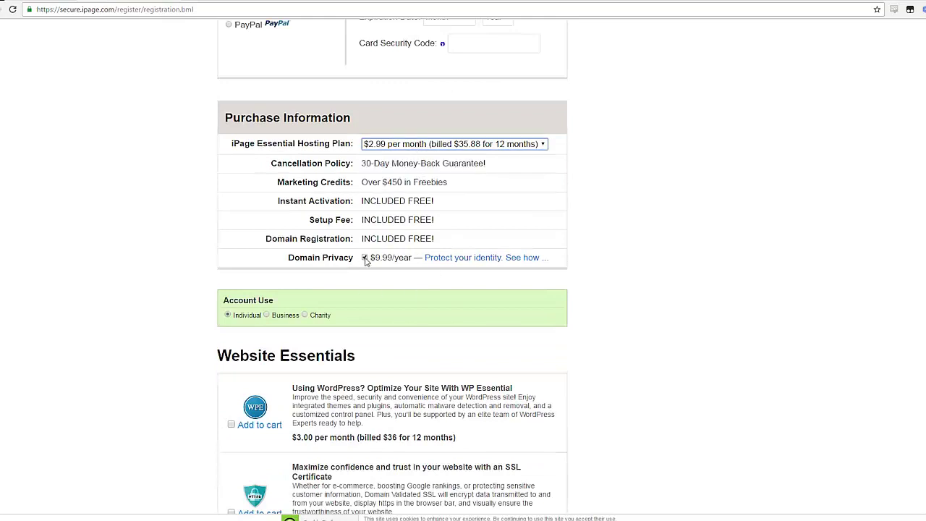
left_click(365, 258)
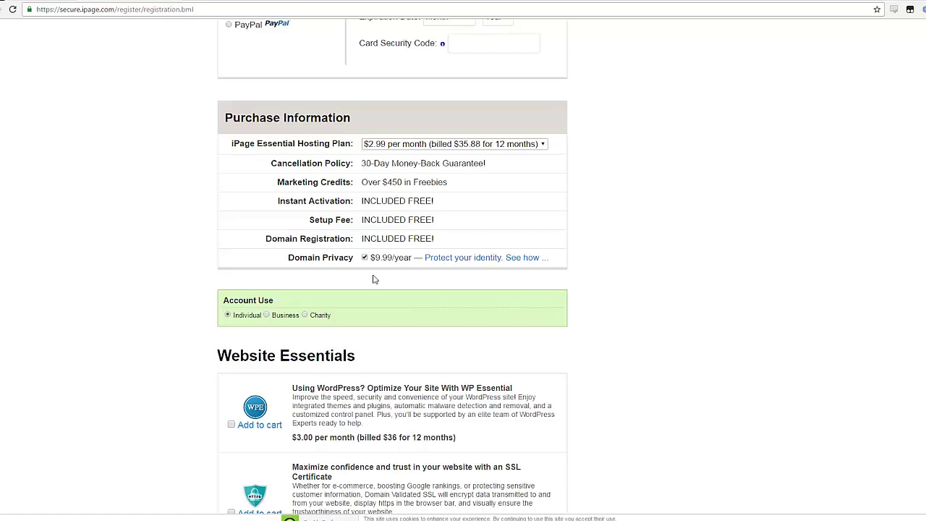
Step: Remove the Advanced Site Protection and daily backup add-ons and turn off domain privacy
scroll(365, 296, "down", 4)
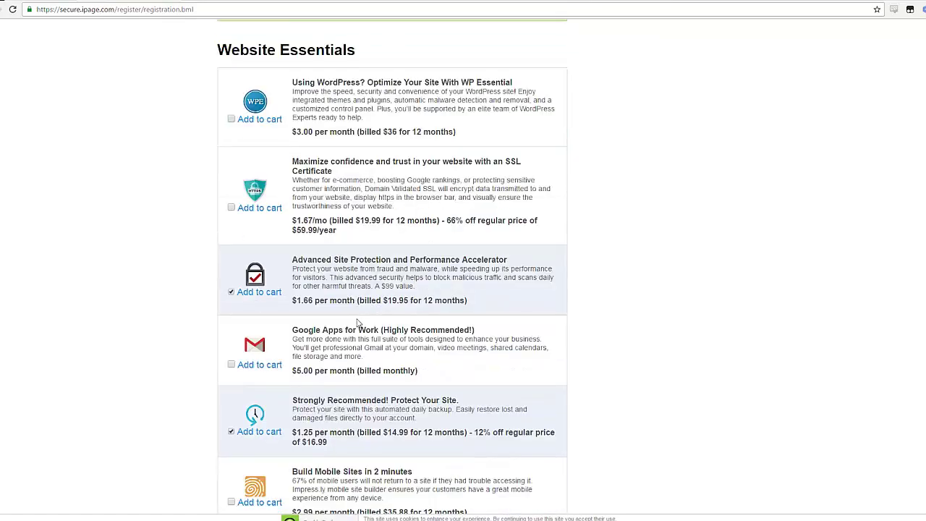
scroll(357, 323, "down", 2)
left_click(230, 190)
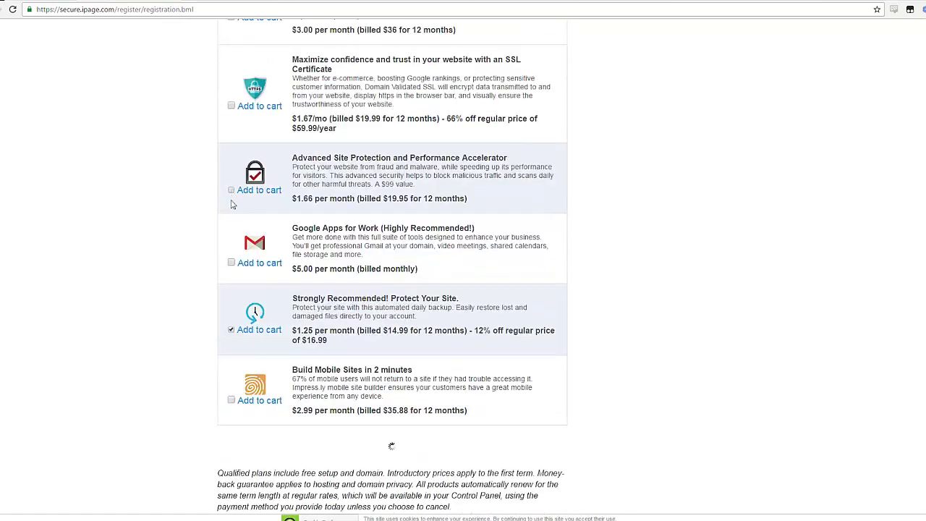
left_click(231, 329)
scroll(231, 329, "up", 5)
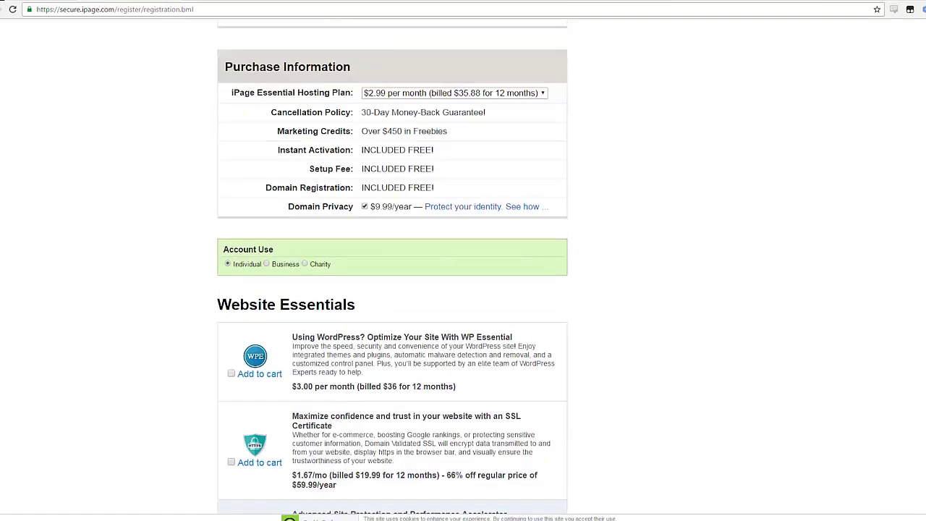
left_click(364, 207)
Step: Try the 2-year $1.99 plan and compare the Sub-Total and VAT amounts
scroll(362, 239, "up", 1)
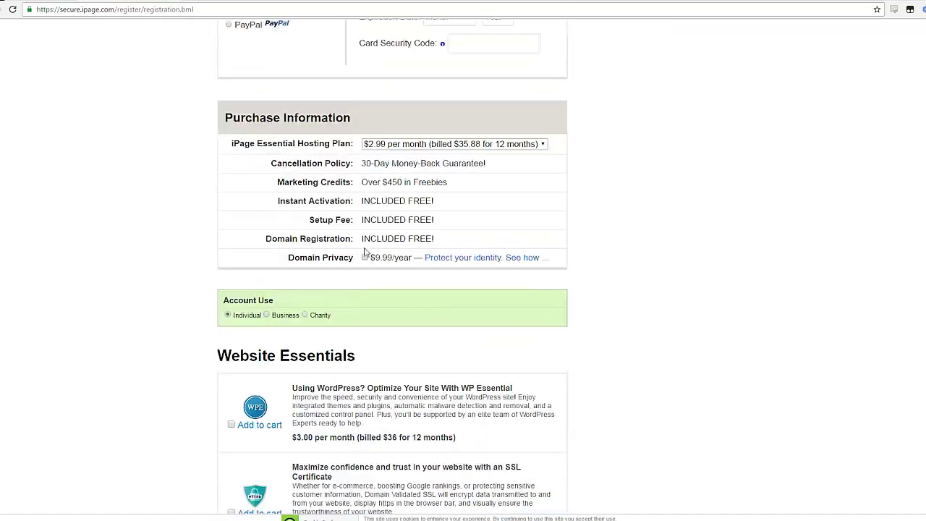
left_click(454, 143)
left_click(454, 170)
scroll(425, 307, "down", 1)
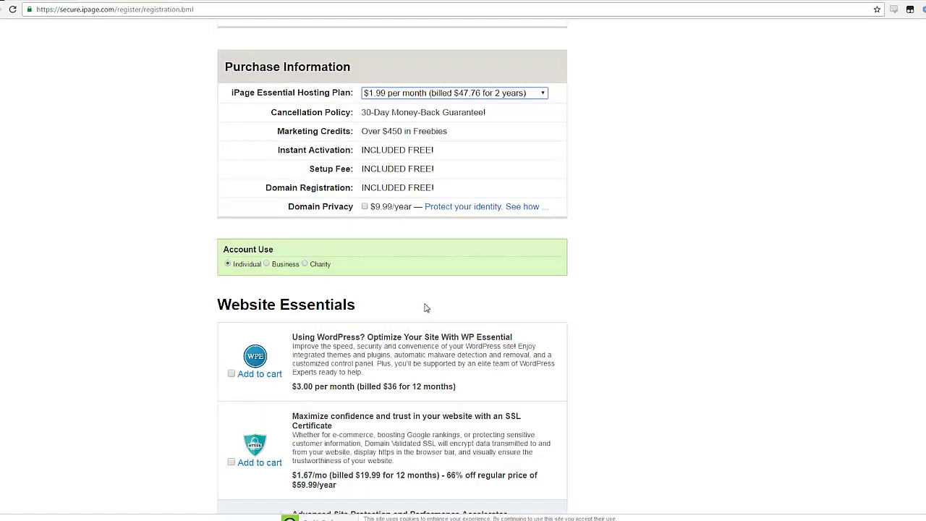
scroll(425, 307, "down", 9)
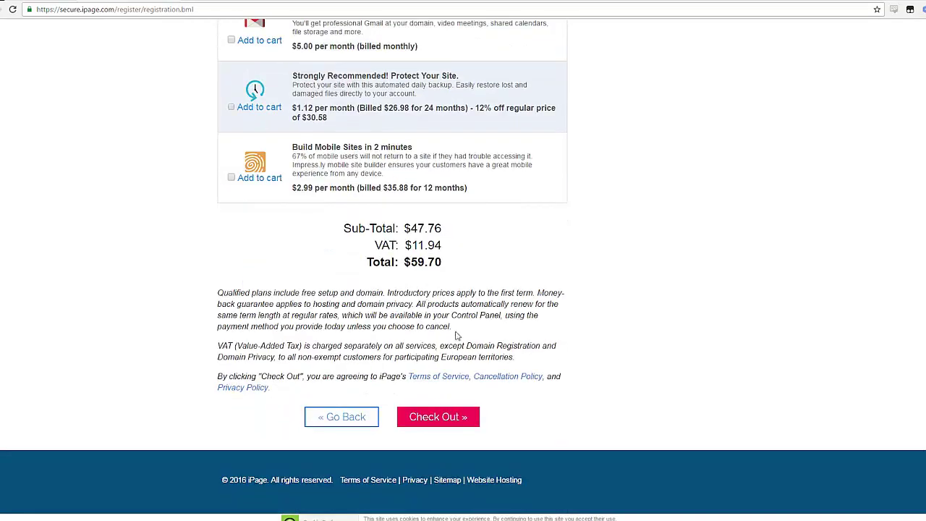
scroll(458, 336, "up", 1)
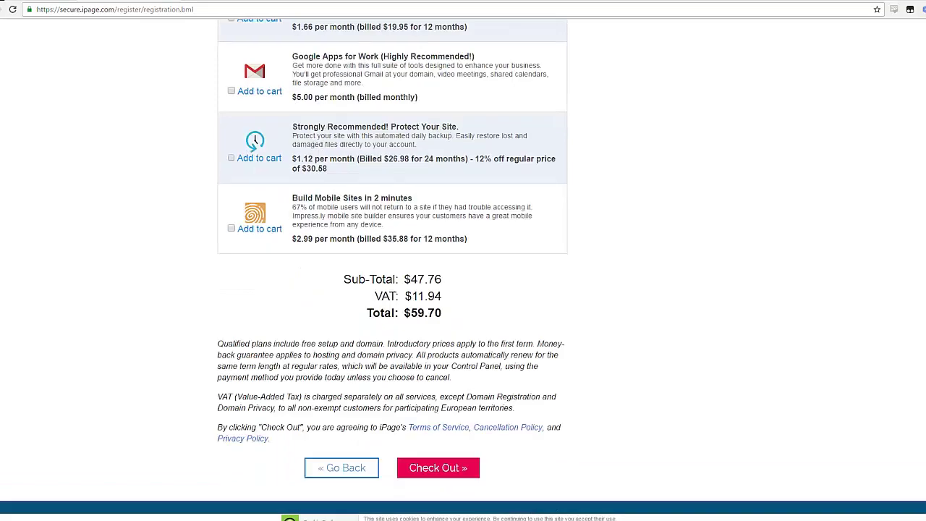
left_click_drag(404, 280, 444, 313)
left_click_drag(424, 280, 443, 312)
Step: Switch back to the $2.99 12-month plan and check out the order
scroll(386, 217, "up", 9)
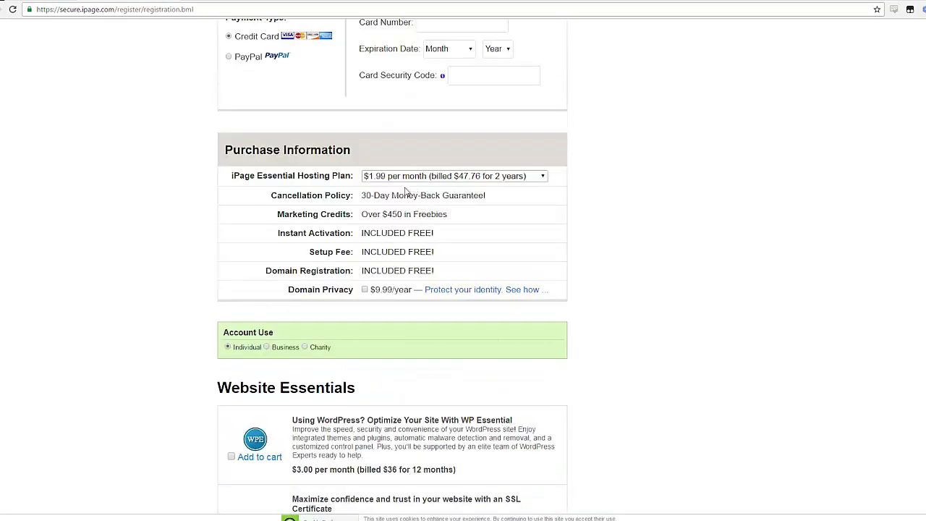
left_click(405, 176)
left_click(405, 186)
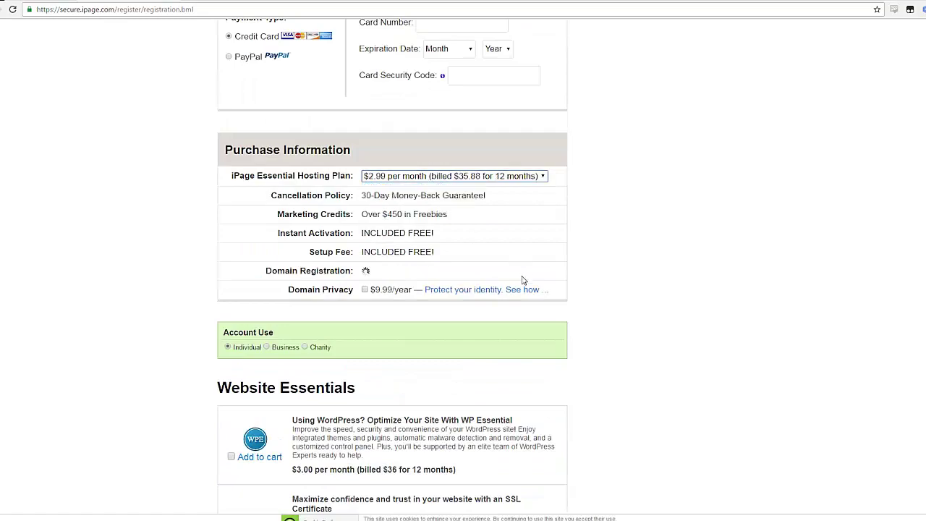
scroll(505, 280, "up", 1)
scroll(414, 374, "down", 5)
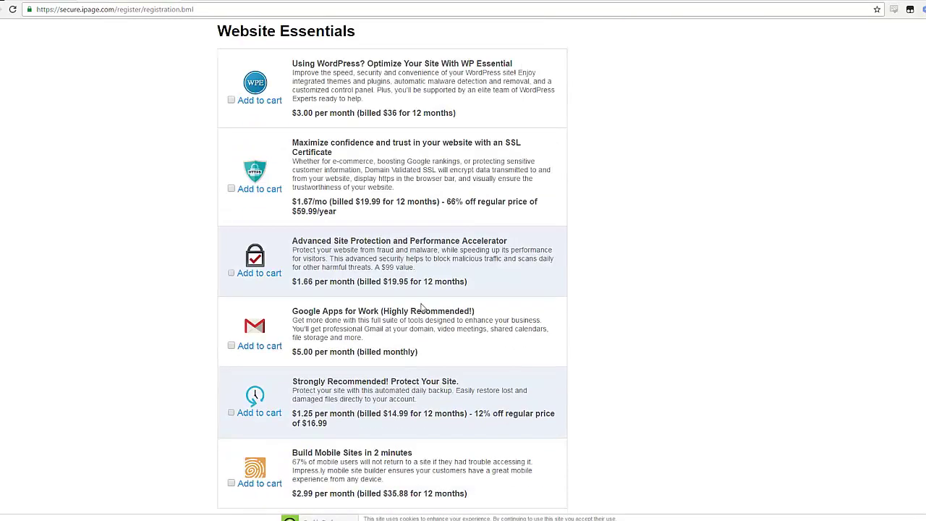
scroll(421, 306, "down", 4)
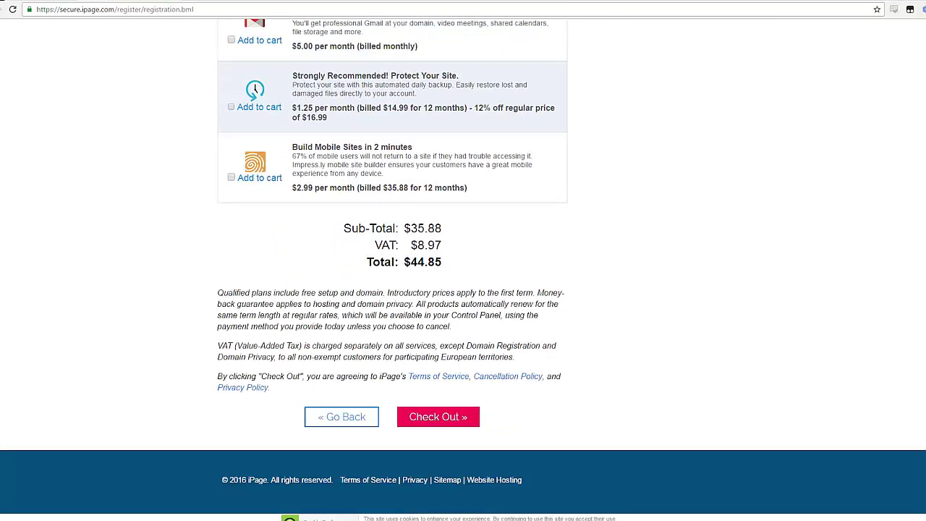
left_click(438, 425)
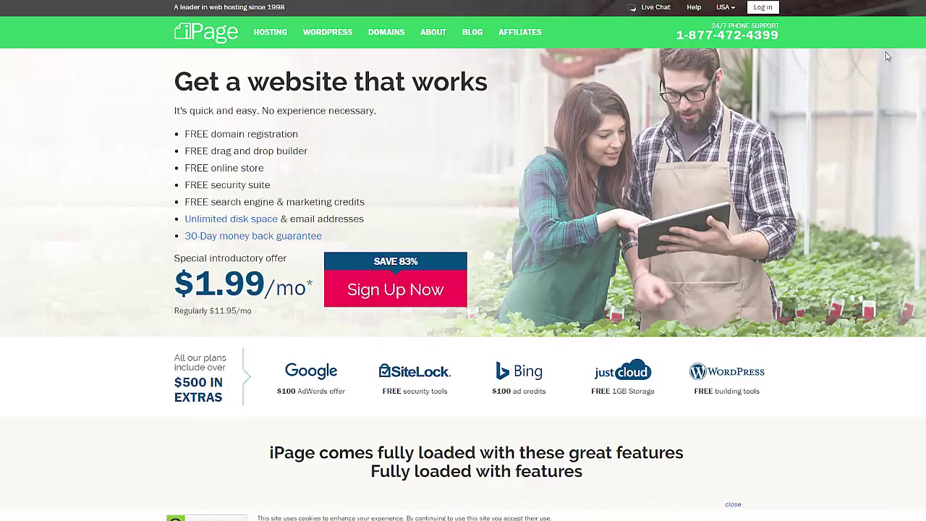
Step: Log in to the iPage hosting account to reach its Control Panel
left_click(761, 13)
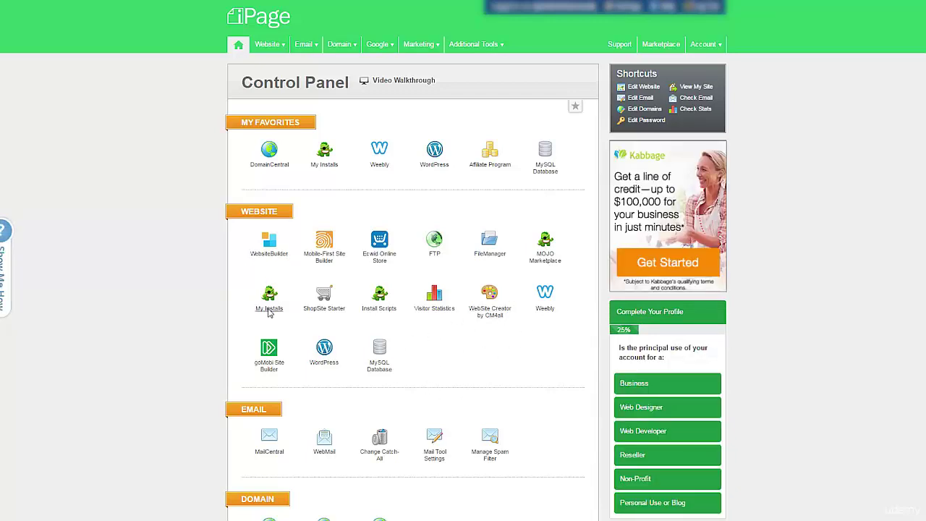
Step: Go through My Installs and MOJO Marketplace to launch the free WordPress installer
left_click(269, 309)
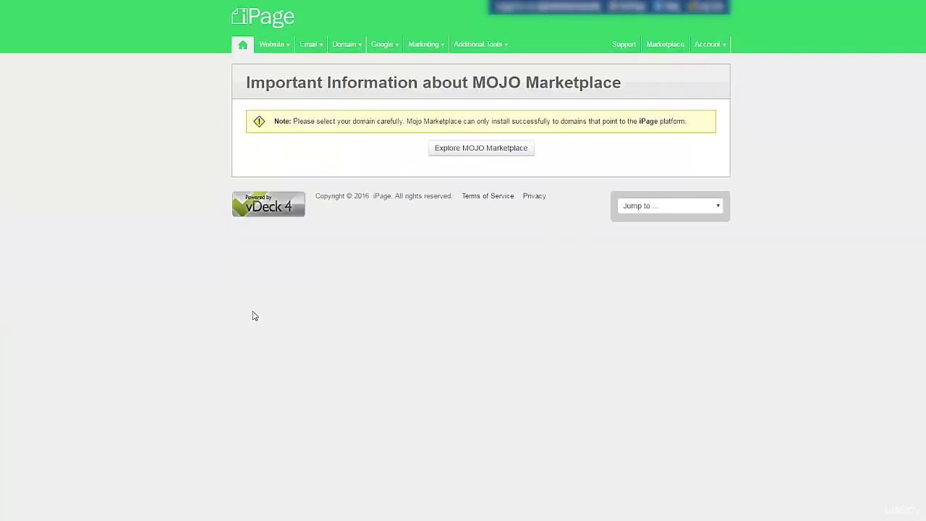
left_click(481, 149)
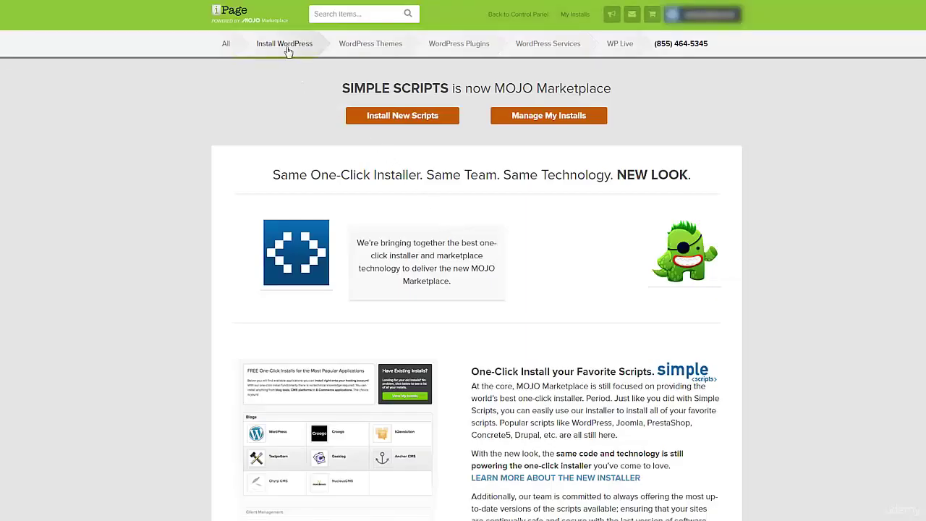
left_click(274, 46)
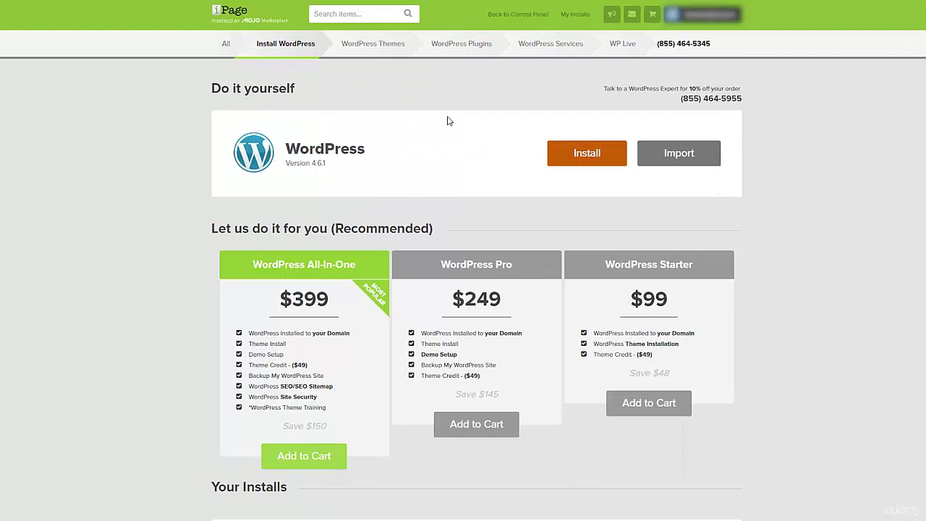
left_click(579, 153)
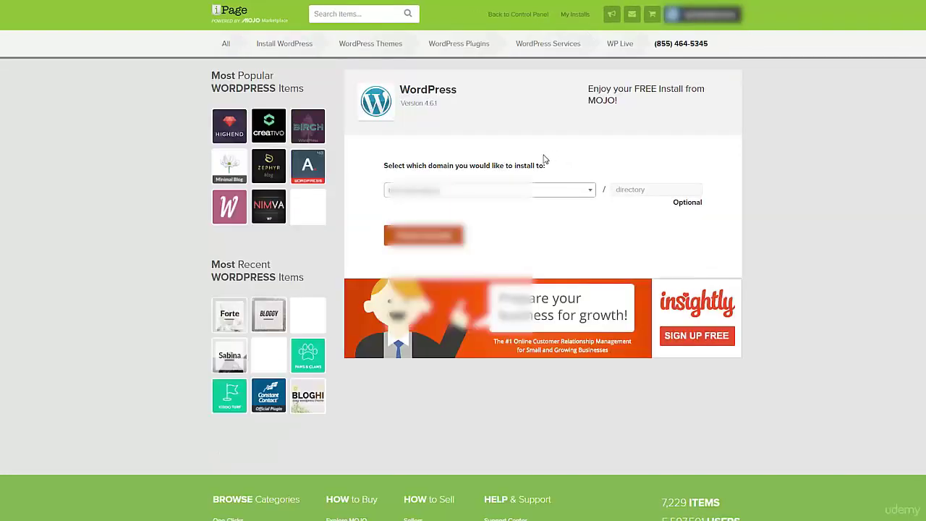
Step: Choose the 'testing' domain as install target, check it, and accept the GPLv2 terms
left_click(463, 191)
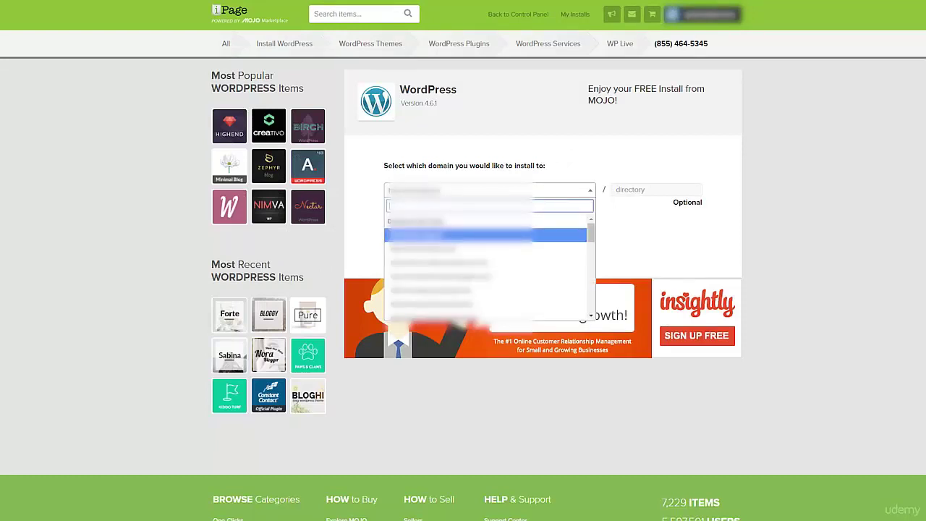
type("test")
key("BackSpace")
key("BackSpace")
key("BackSpace")
key("BackSpace")
type("tes")
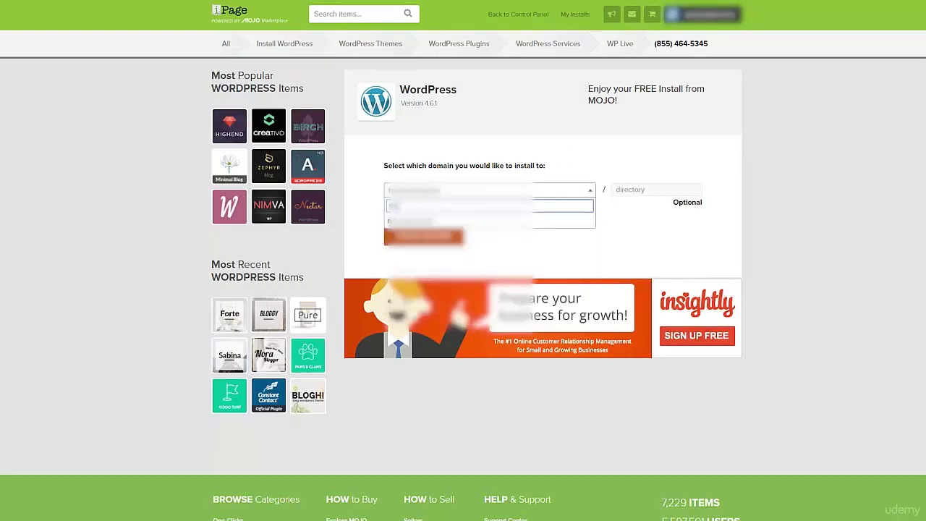
type("ting")
key("Return")
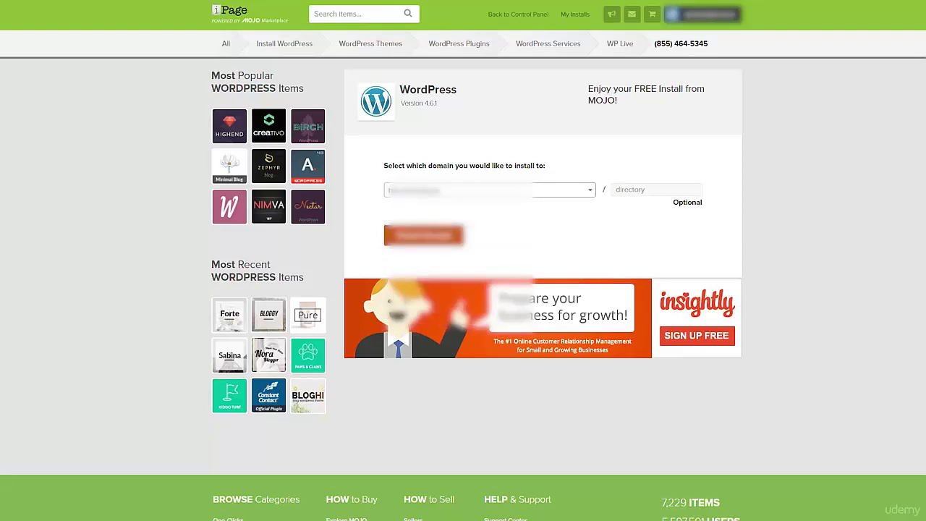
key("Tab")
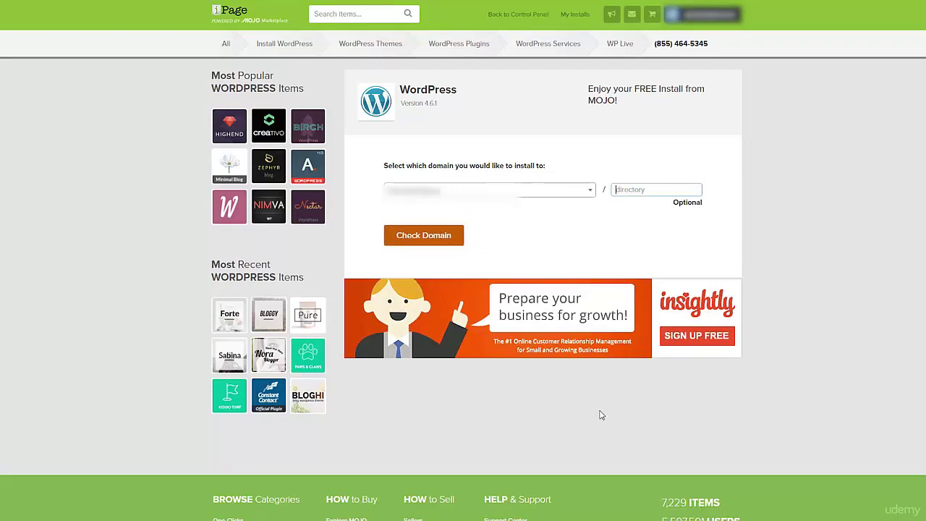
left_click(437, 241)
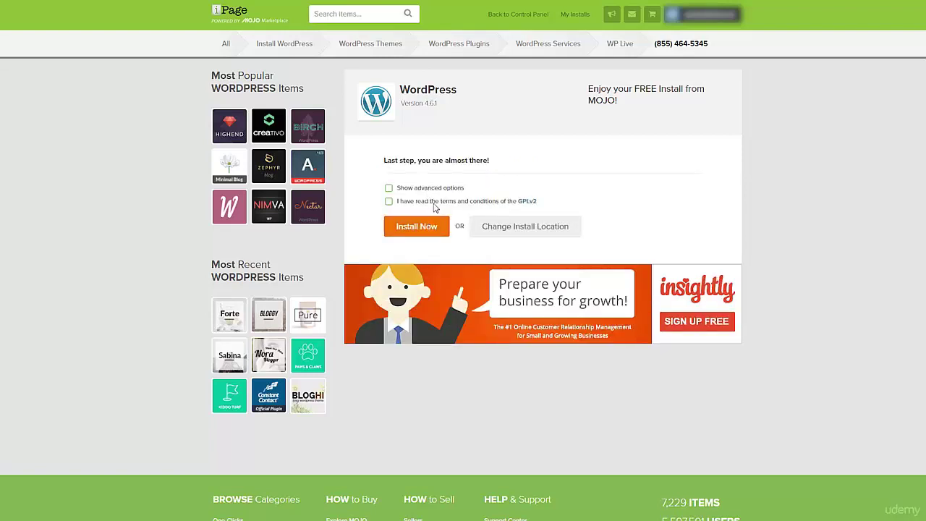
left_click(433, 203)
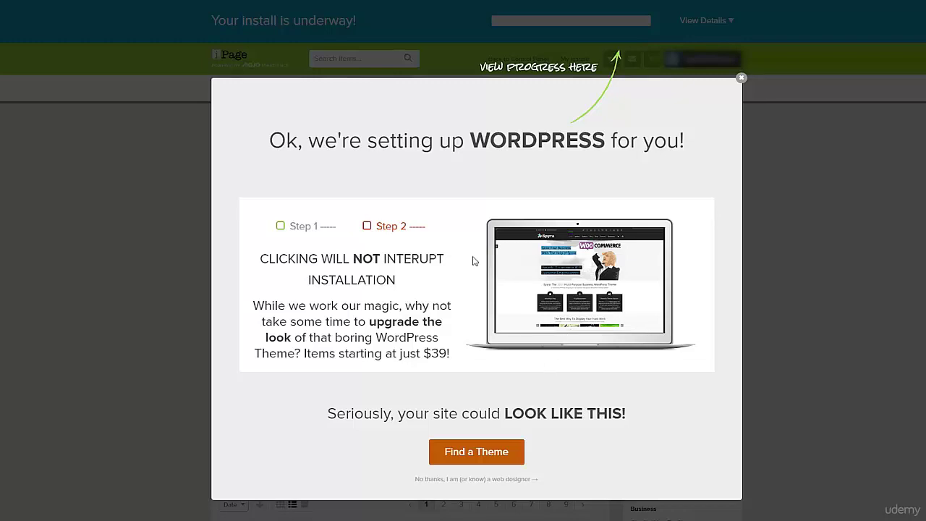
Step: Decline the theme upsell, then open install details and the finished install's credentials
left_click(484, 479)
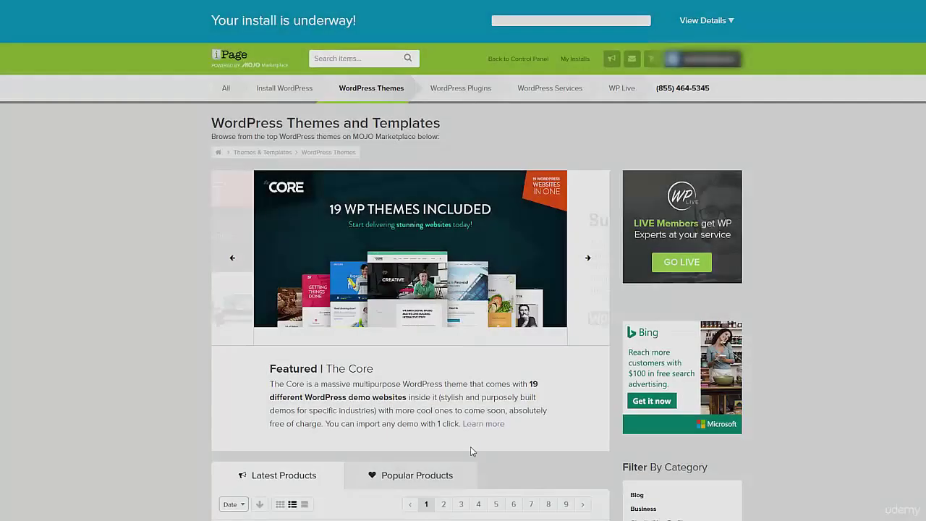
left_click(711, 29)
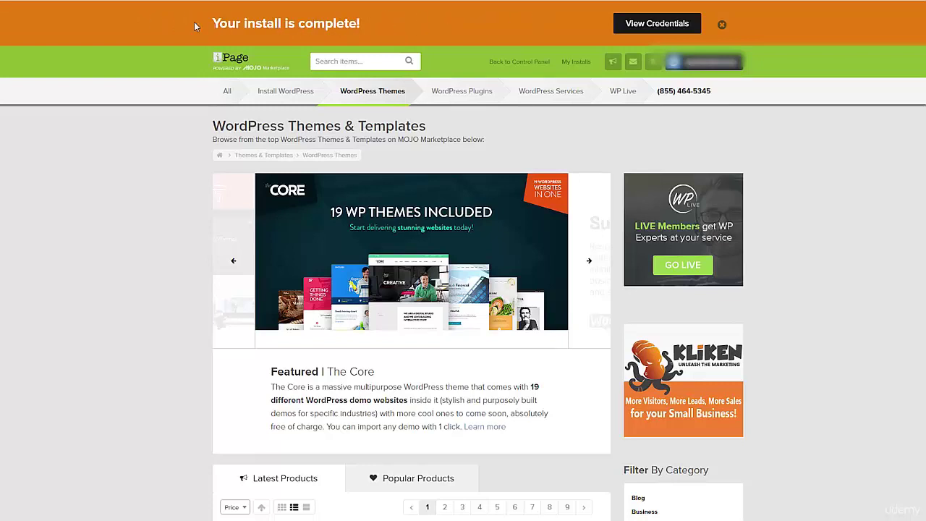
left_click(655, 26)
scroll(694, 398, "down", 2)
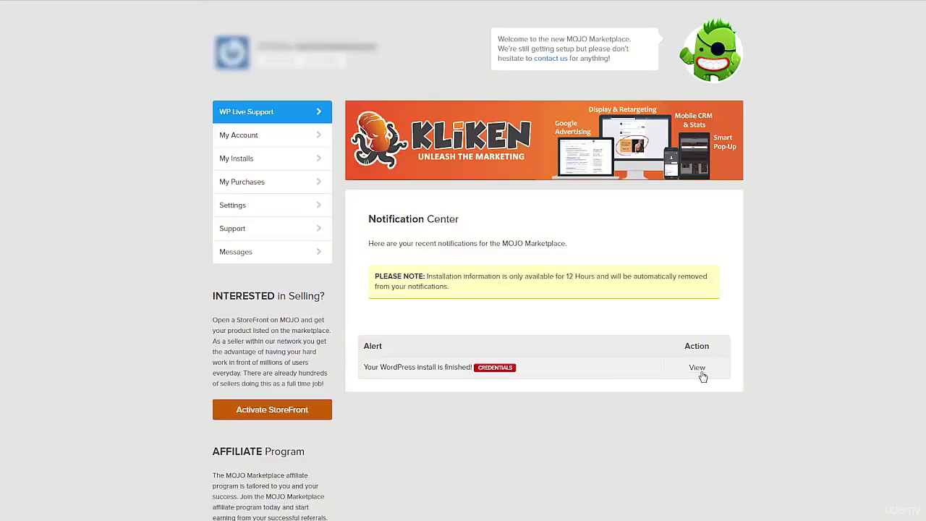
Step: Open the finished install's login credentials and copy the admin URL link address
scroll(702, 376, "down", 1)
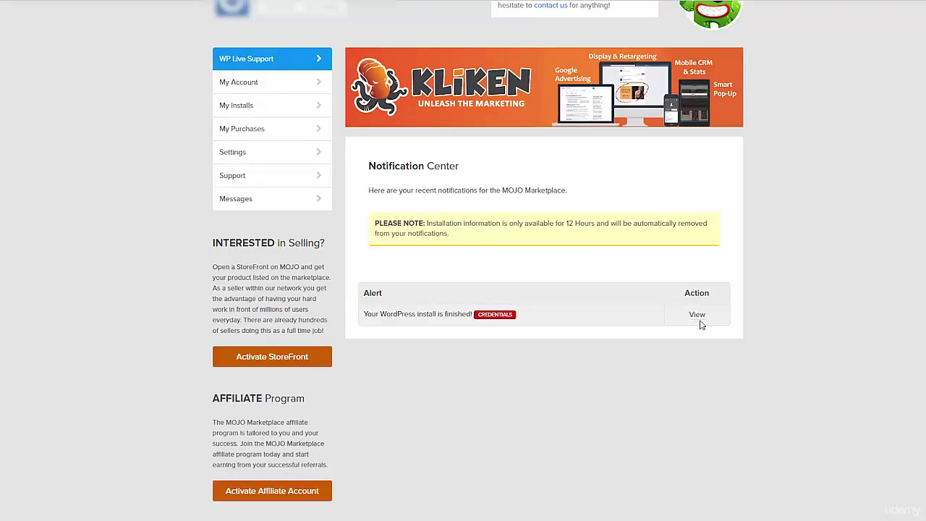
left_click(695, 316)
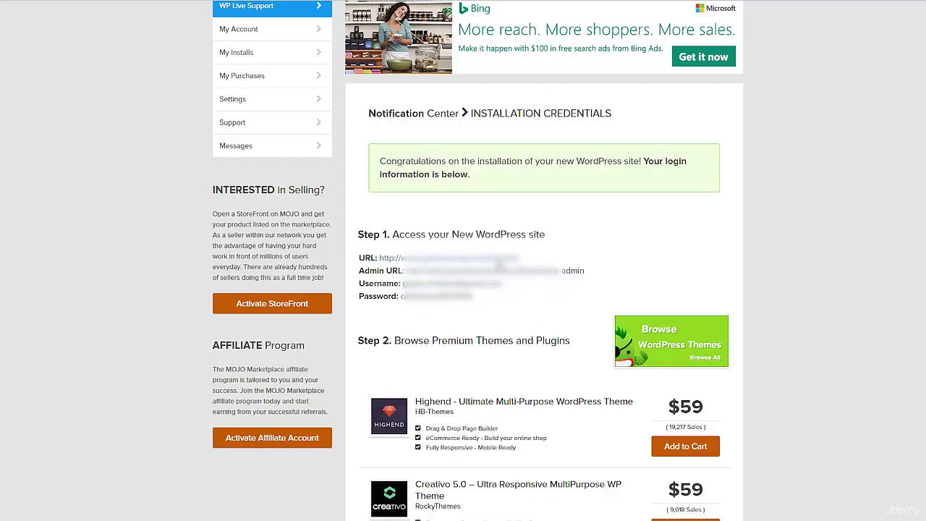
right_click(483, 263)
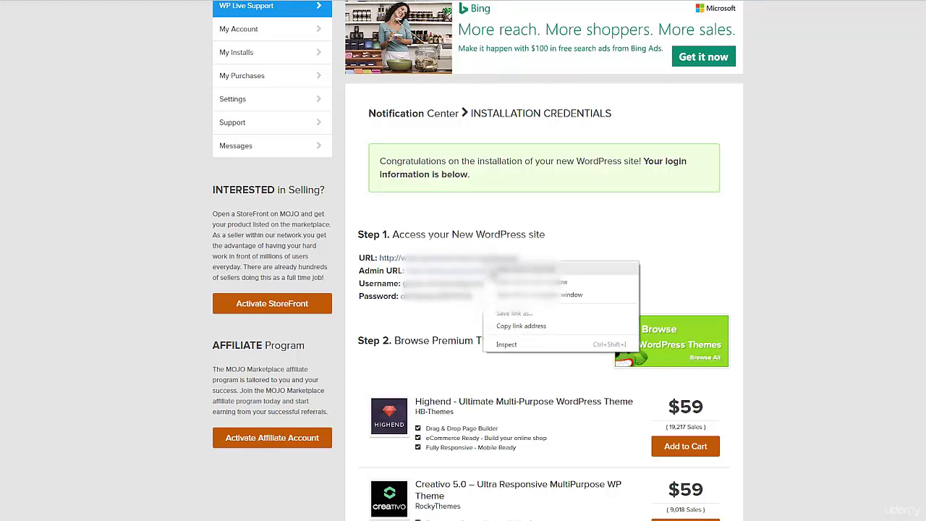
left_click(521, 325)
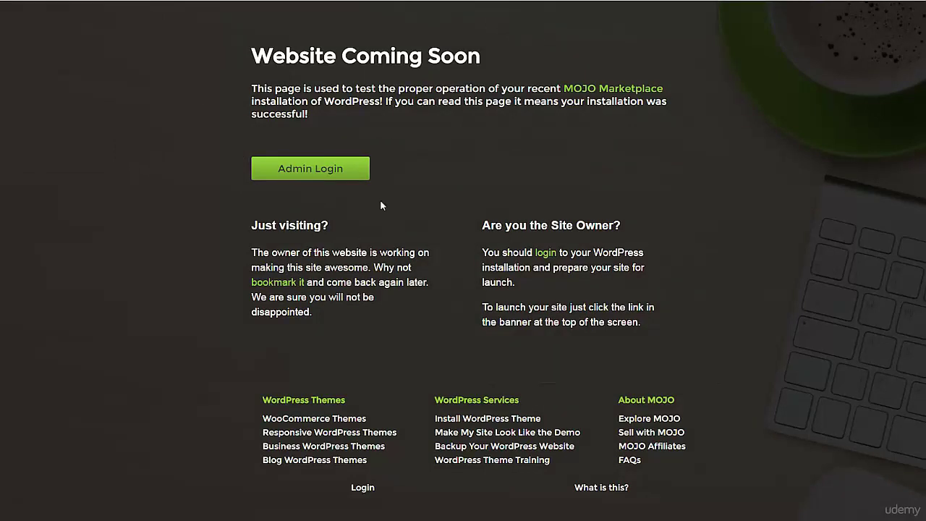
Step: Log in to the new site's WordPress admin with Remember Me ticked
left_click(272, 177)
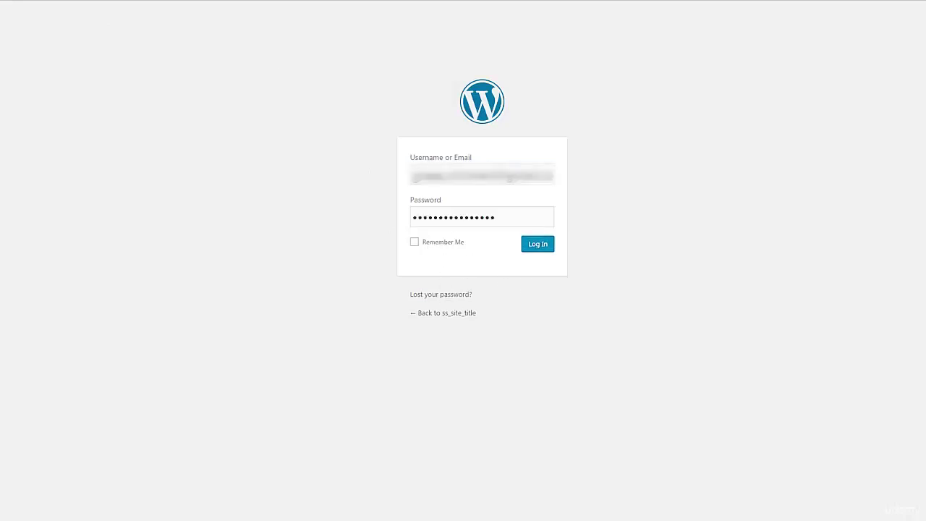
left_click(452, 244)
left_click(539, 246)
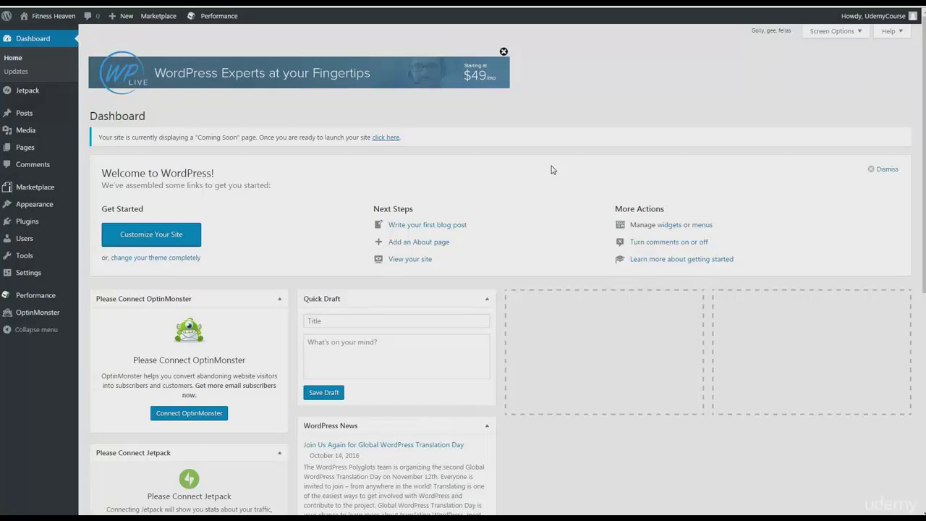
Step: Bring up the Settings submenu in the Fitness Heaven Dashboard sidebar
mouse_move(35, 274)
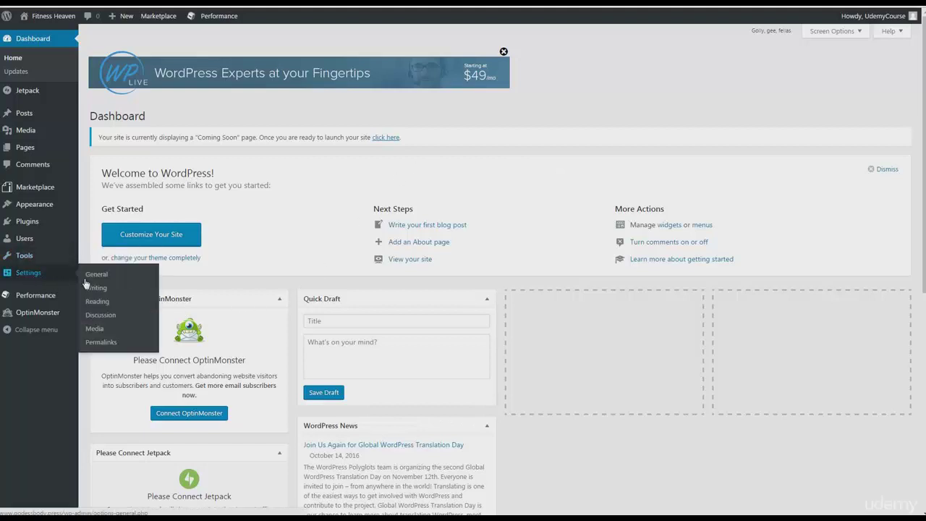
Step: Allow people to post comments on new articles and save the discussion settings
left_click(109, 318)
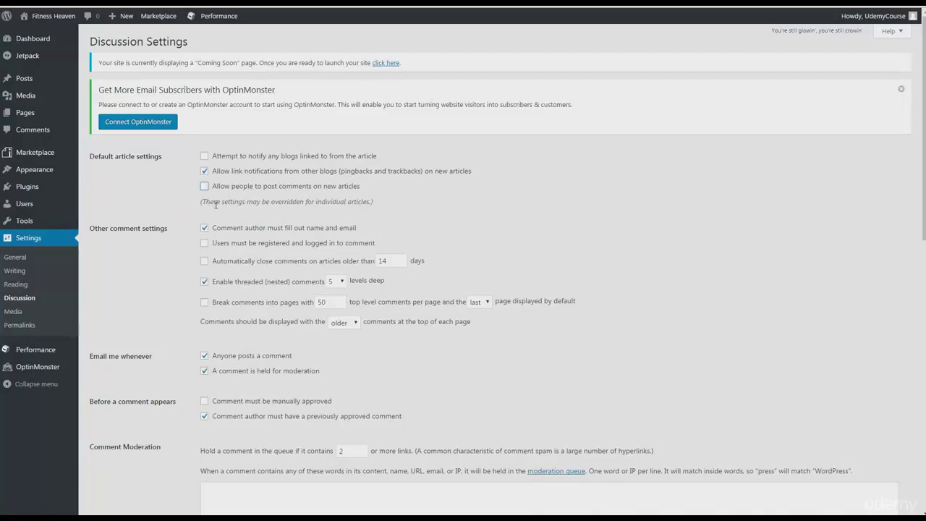
scroll(296, 233, "down", 8)
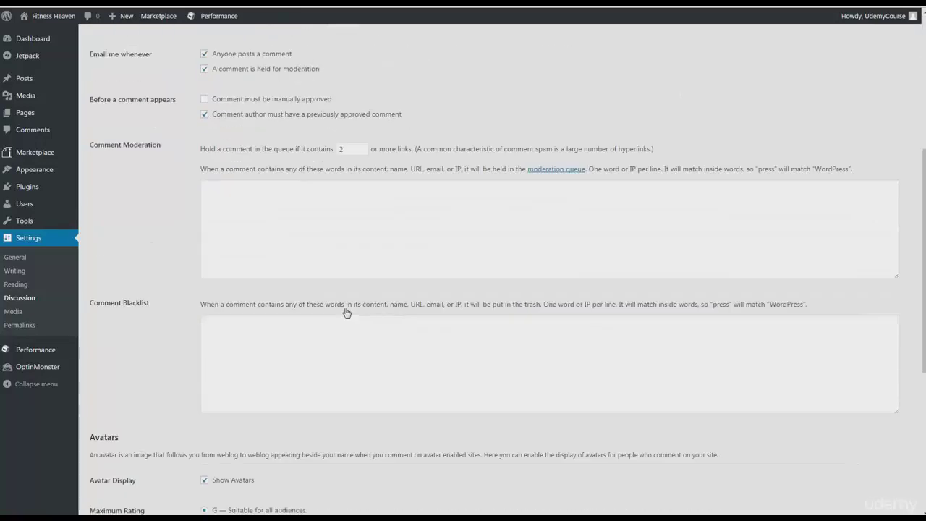
left_click(120, 466)
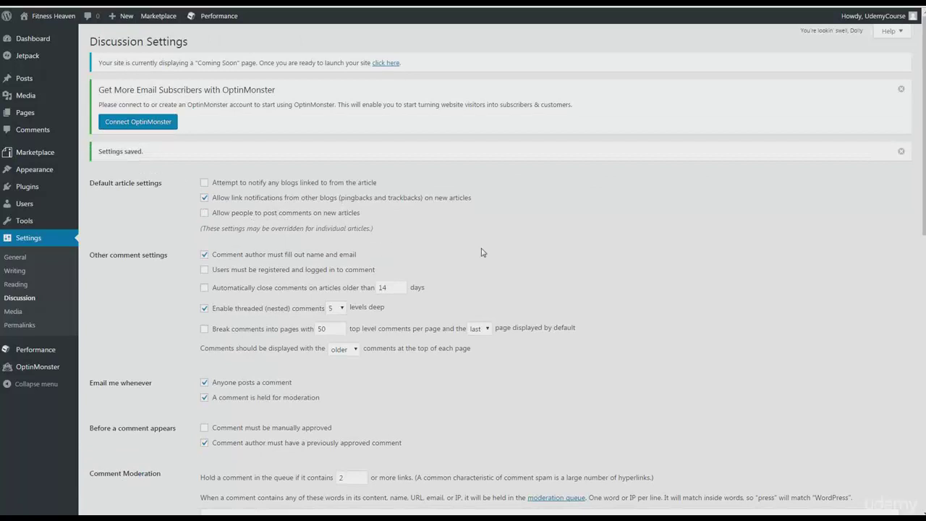
Step: Choose Retro (Generated) as the default avatar
scroll(572, 230, "down", 1)
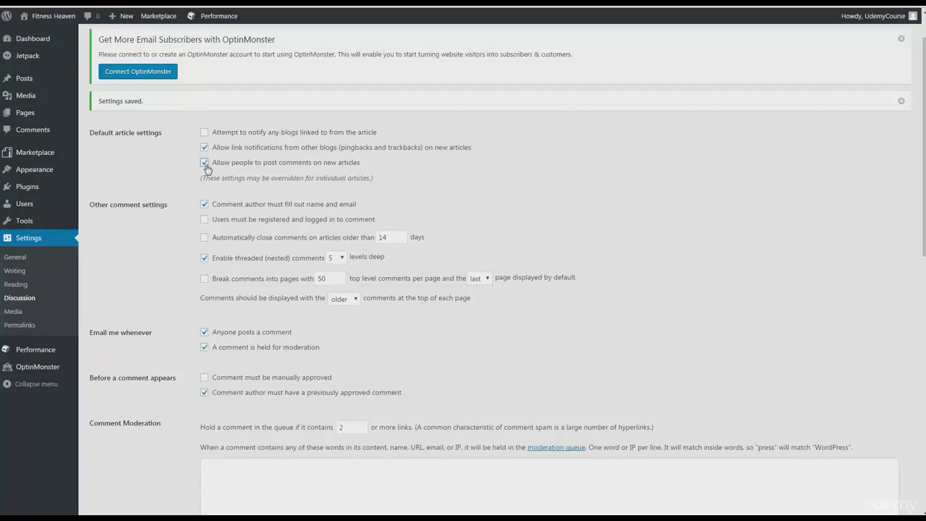
scroll(267, 298, "down", 2)
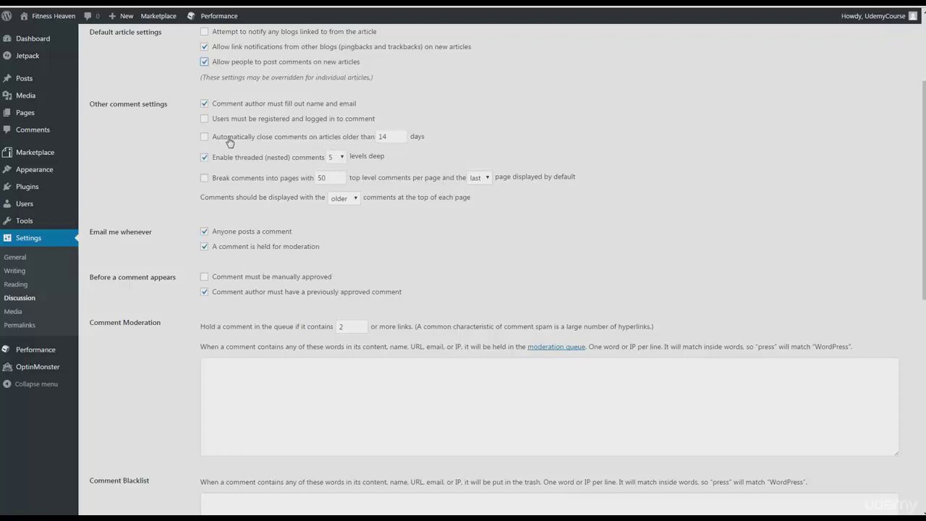
scroll(334, 268, "down", 1)
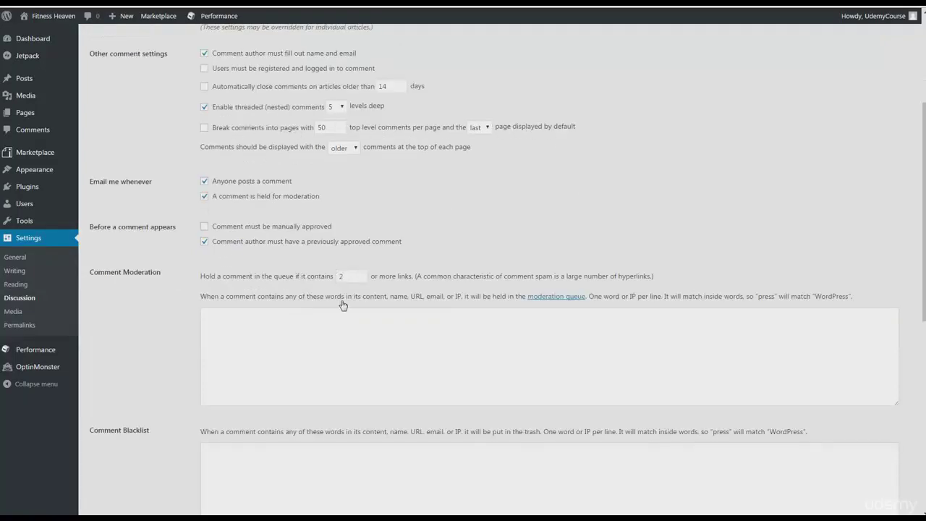
scroll(264, 311, "down", 2)
scroll(292, 240, "down", 6)
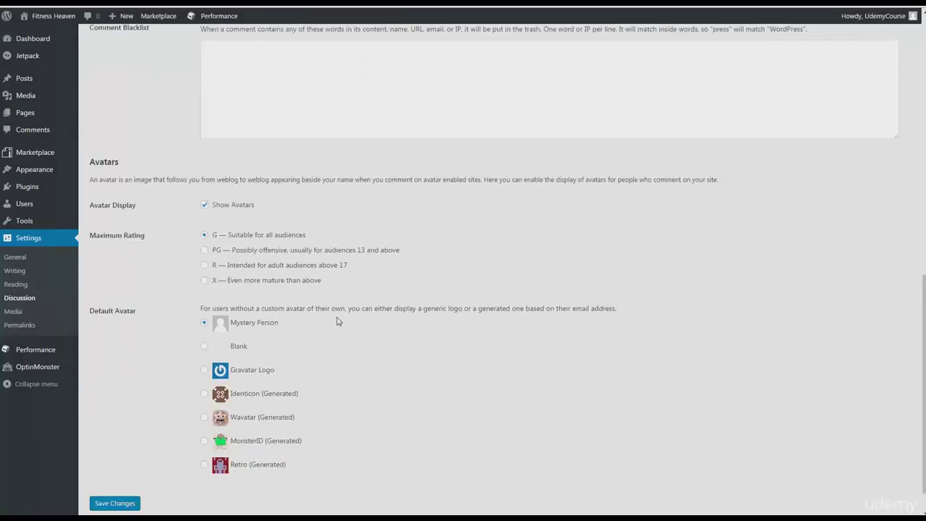
scroll(186, 336, "down", 1)
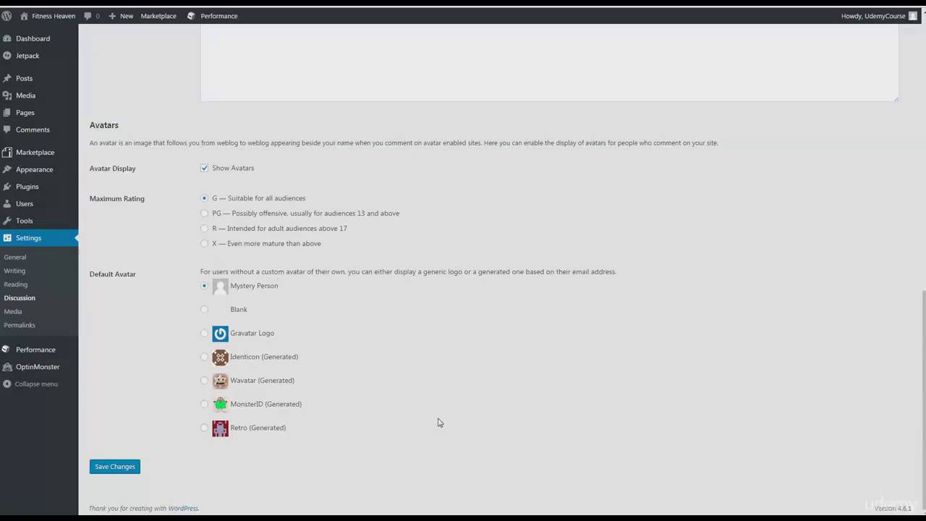
left_click(204, 429)
Step: Save the avatar change, choose a Personal site, and enter the title Fitness Heaven
left_click(123, 466)
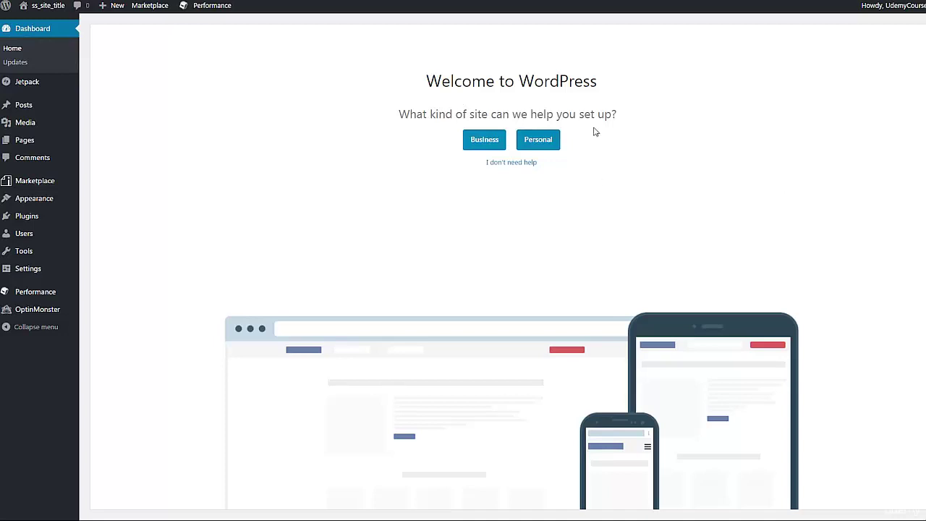
left_click(543, 143)
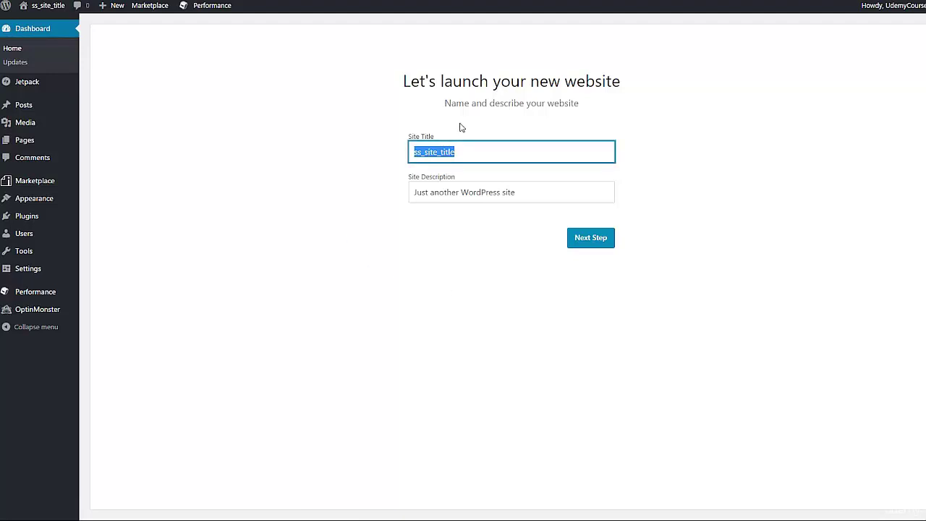
type("Fiotess Heaven")
Step: Enter the site description 'A blog about the healthy lifestyle.' and continue
key("Tab")
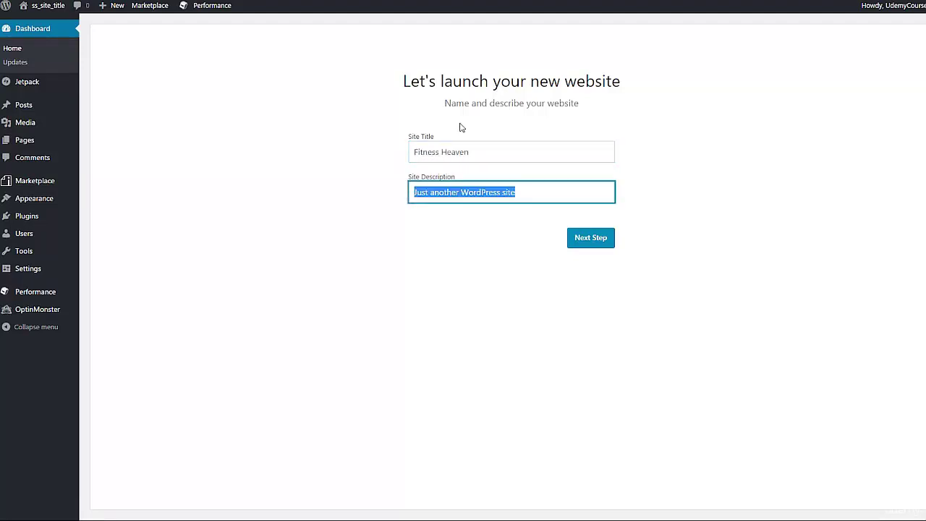
type("A blog abou")
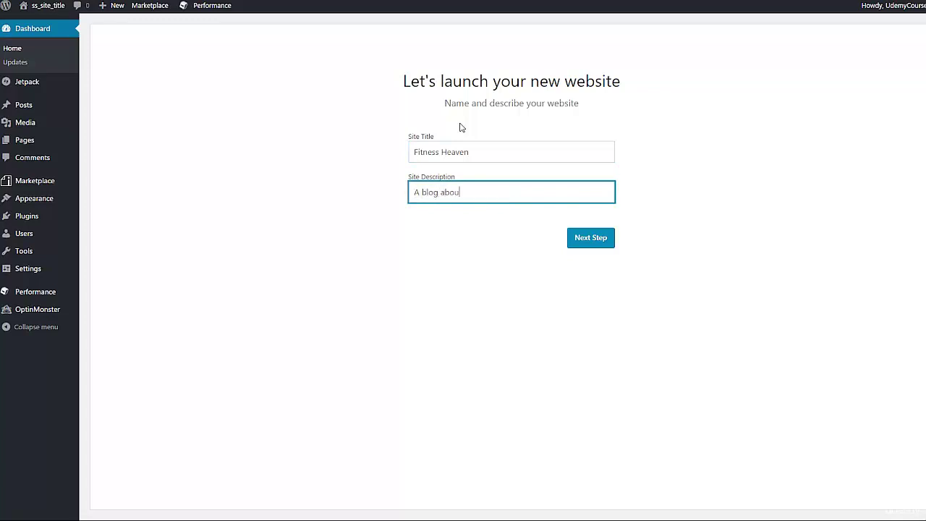
type("t the healthy lifestyle, and how to")
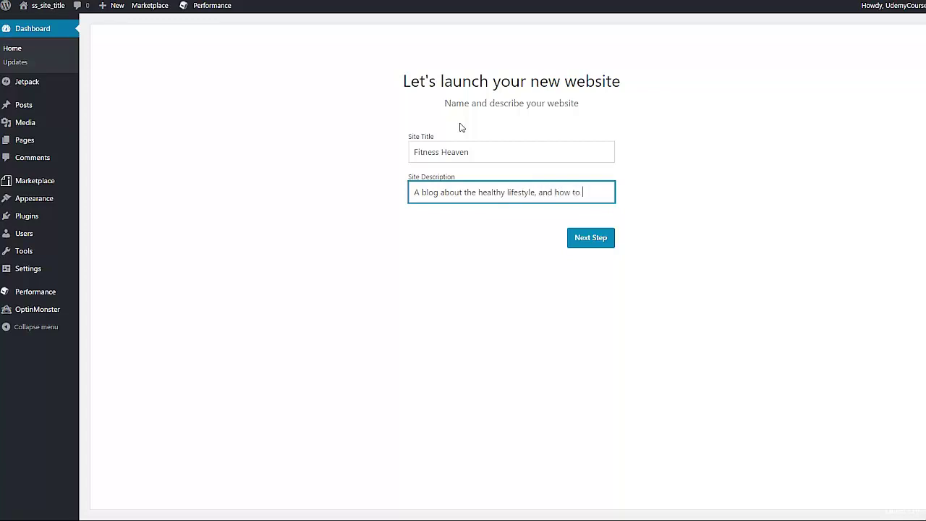
type("y stay healthy.")
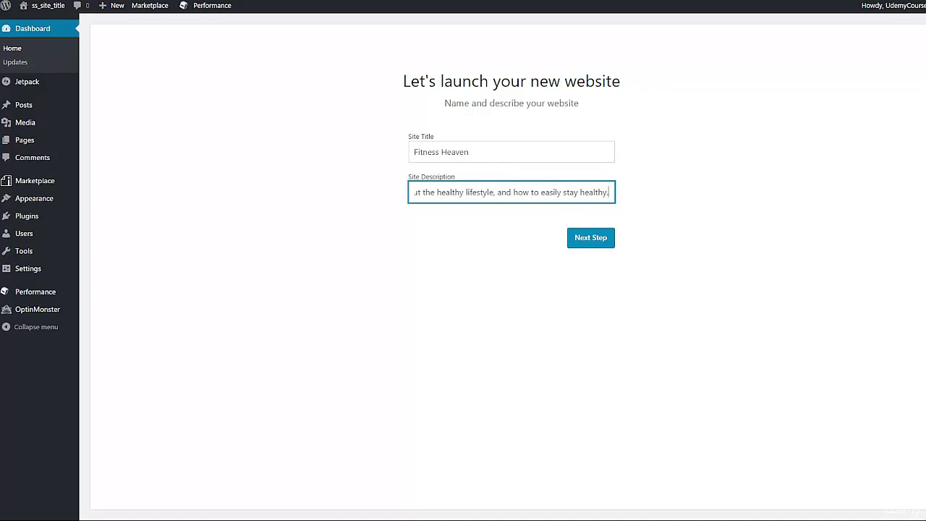
key("ctrl+shift+Left")
key("ctrl+shift+Left")
key("ctrl+shift+Left")
key("ctrl+shift+Left")
key("ctrl+shift+Left")
key("ctrl+shift+Left")
key("BackSpace")
key("BackSpace")
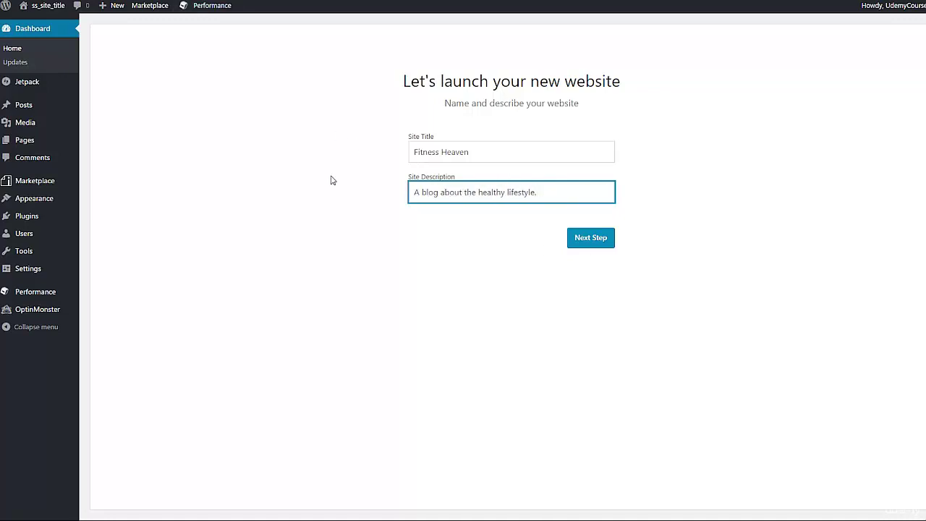
left_click(593, 249)
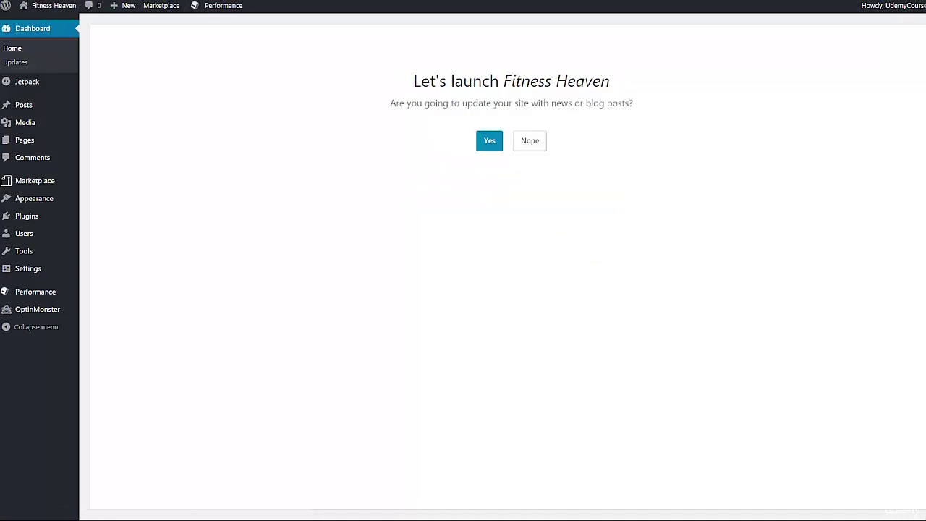
Step: Finish the setup: blog posts, latest posts on homepage, Contact Us page, Jetpack skipped; open Customizer
left_click(489, 141)
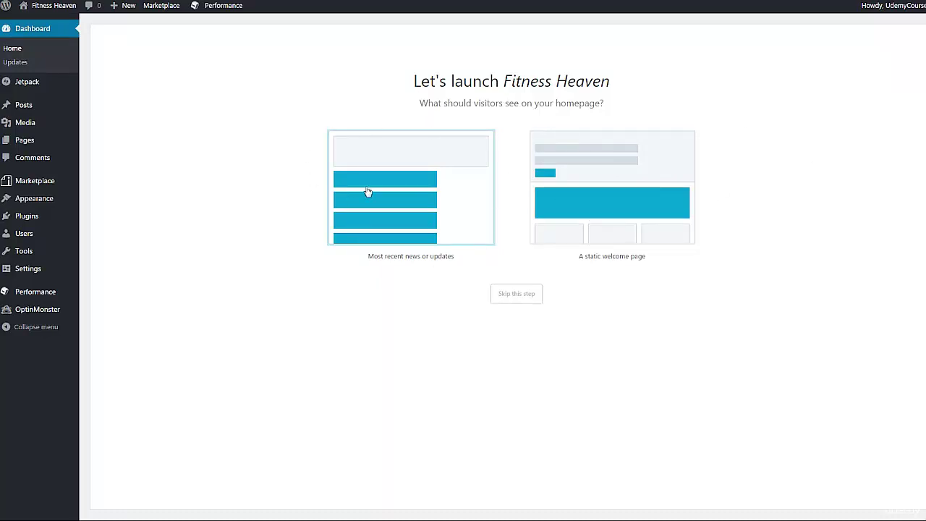
left_click(405, 227)
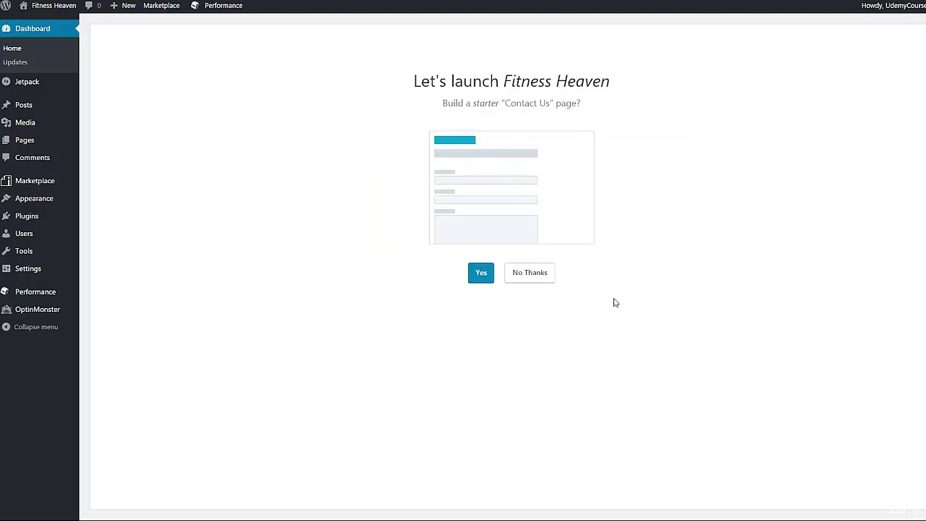
left_click(480, 274)
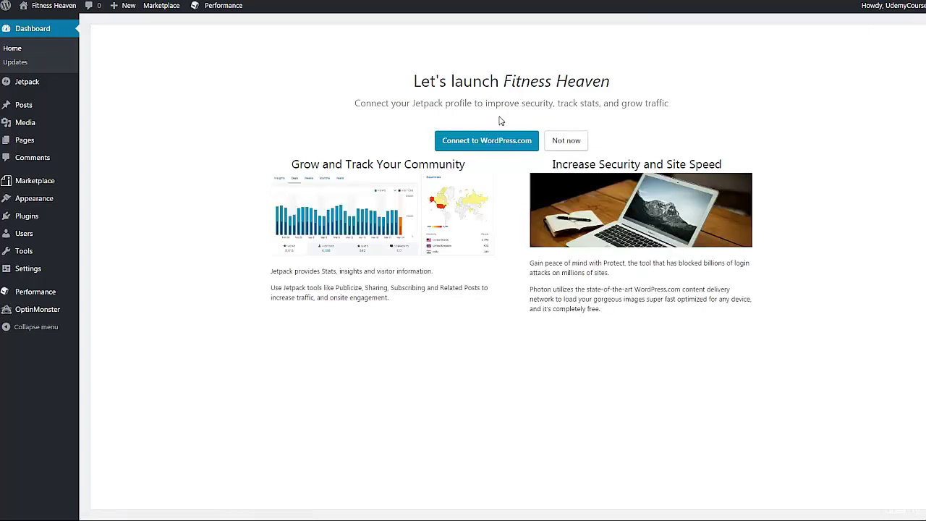
left_click(571, 142)
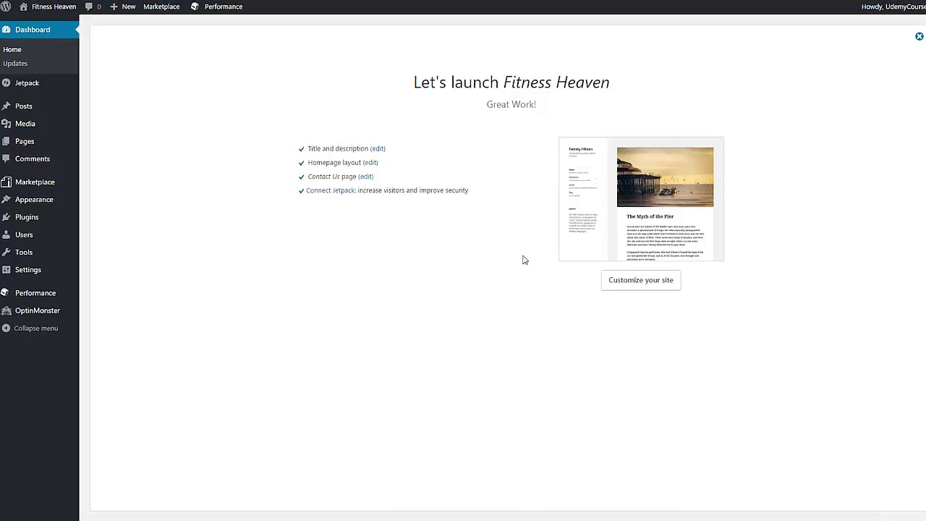
left_click(607, 279)
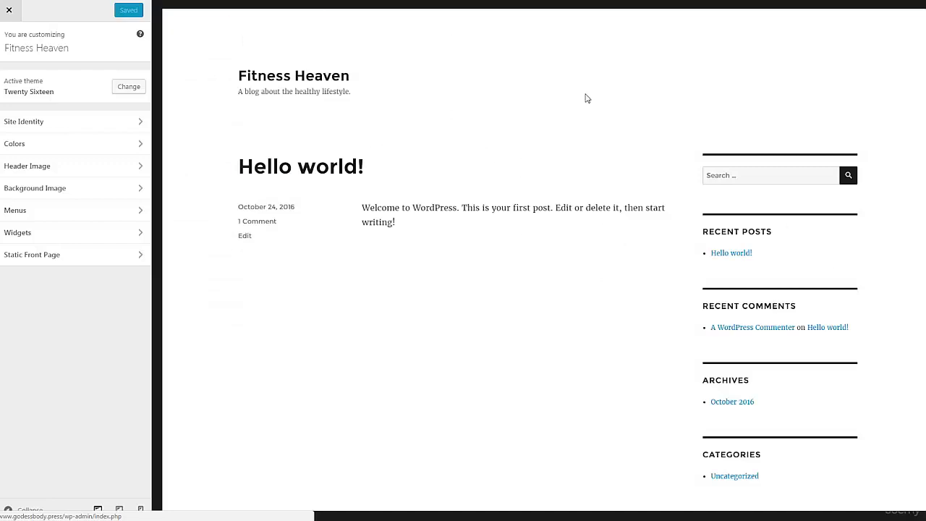
Step: Scroll the Twenty Sixteen site preview down to the footer and back up
scroll(587, 99, "down", 2)
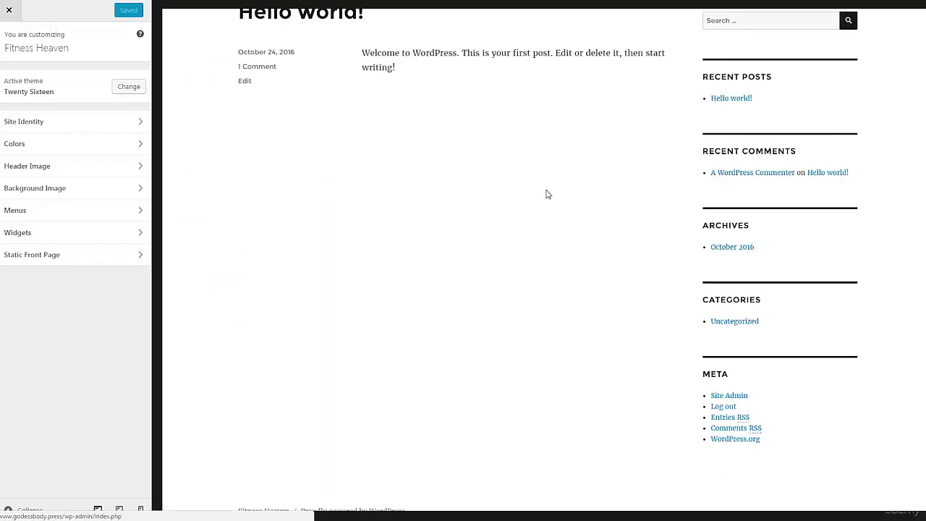
scroll(548, 193, "up", 2)
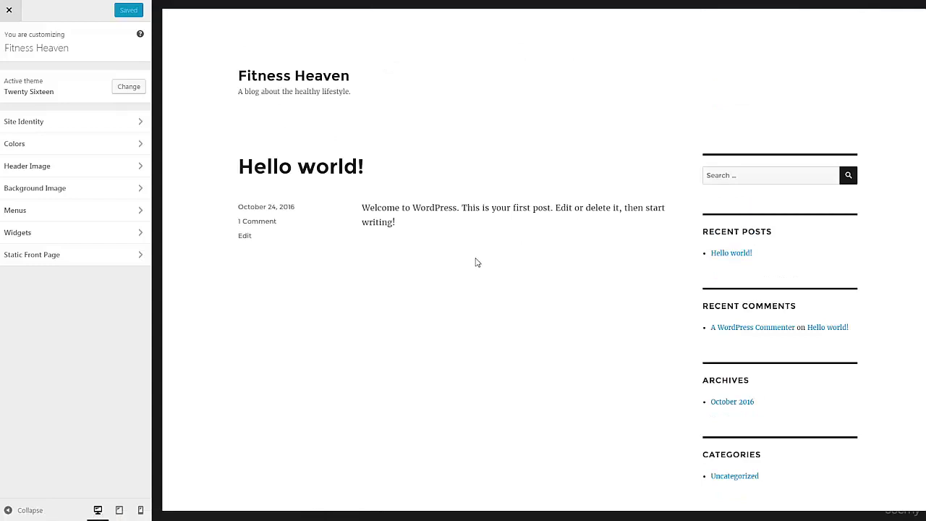
scroll(475, 262, "down", 3)
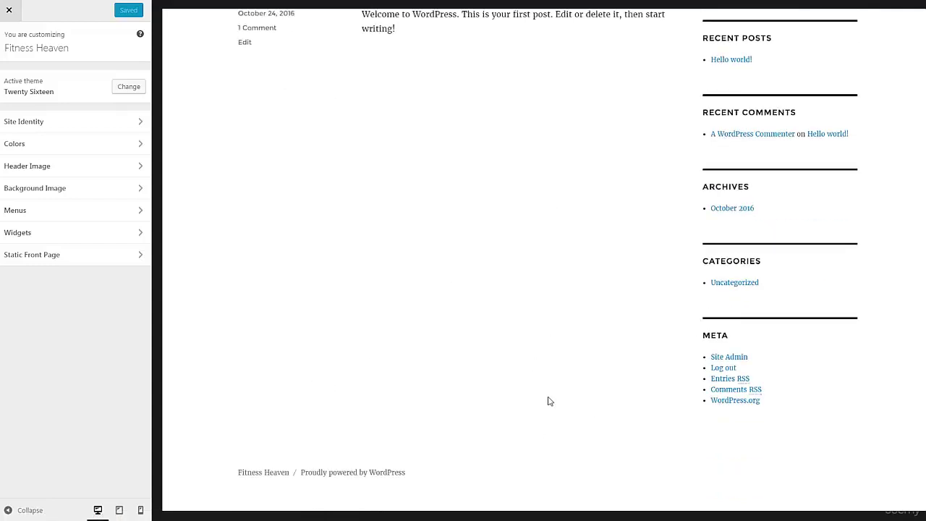
scroll(541, 397, "up", 3)
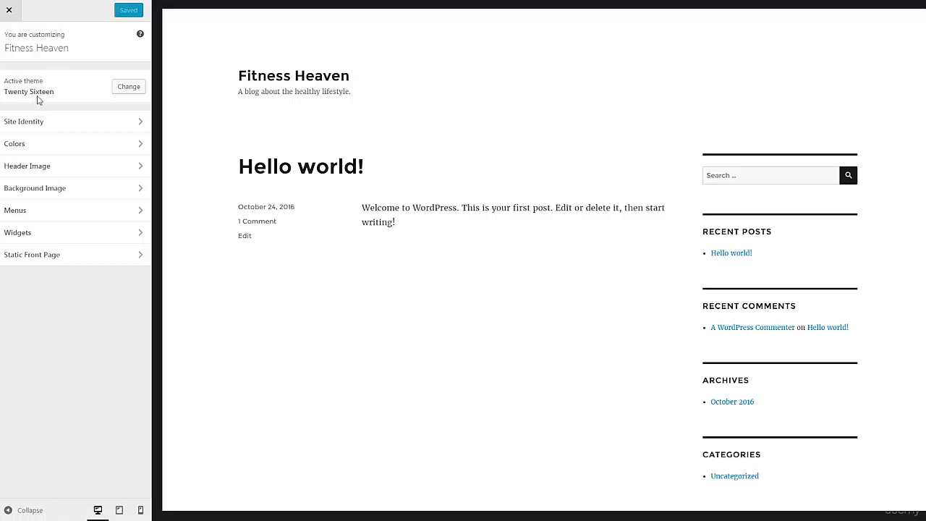
Step: Live-preview the Twenty Fourteen theme, then close the Customizer without activating it
left_click(131, 86)
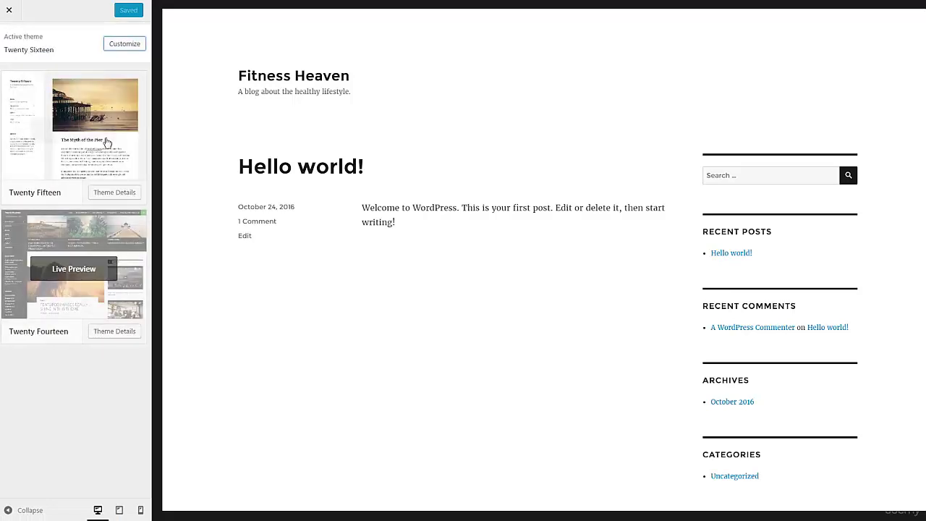
mouse_move(94, 108)
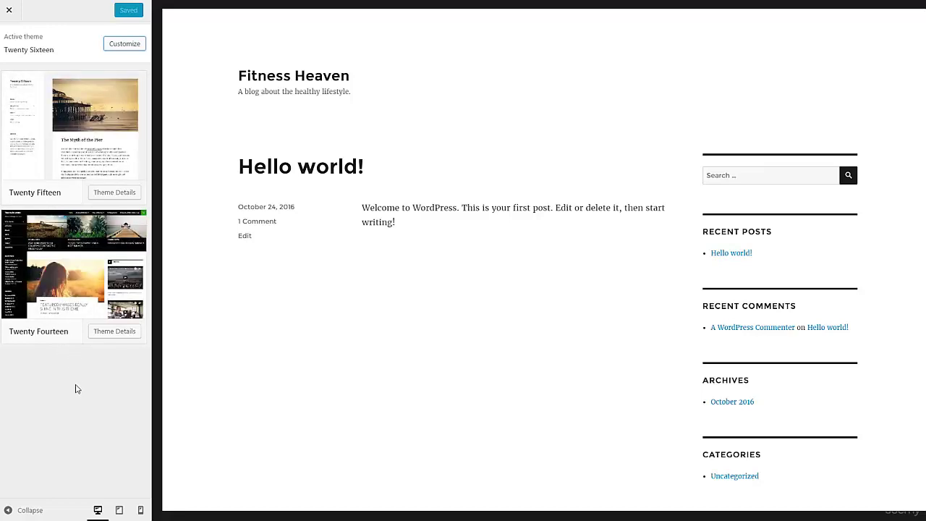
left_click(85, 273)
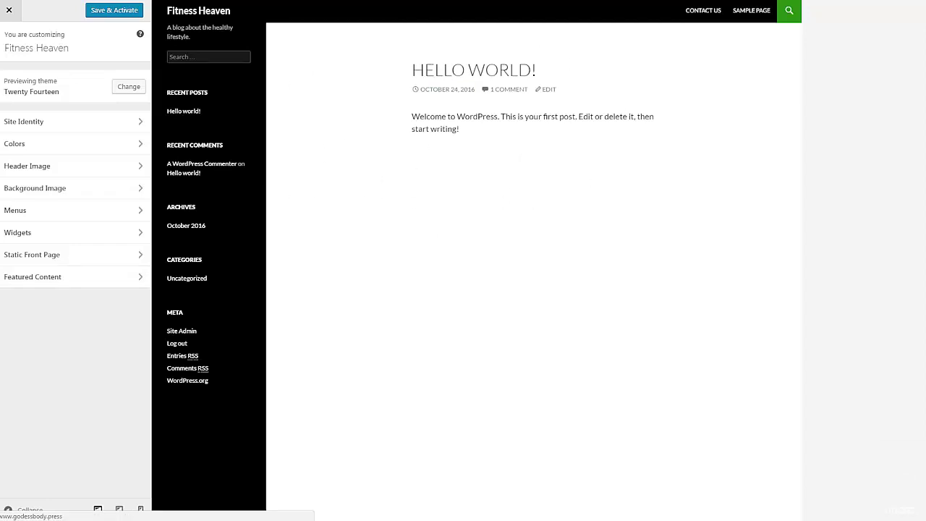
left_click(9, 10)
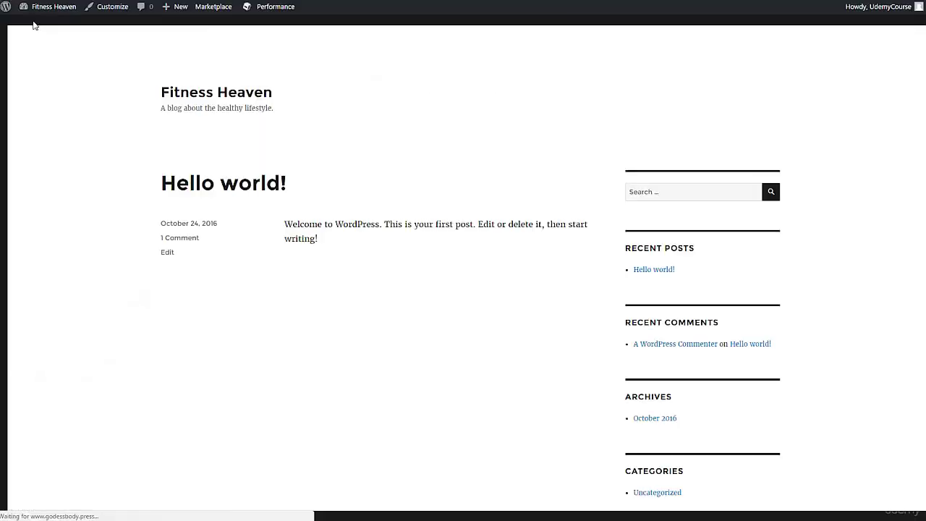
mouse_move(54, 7)
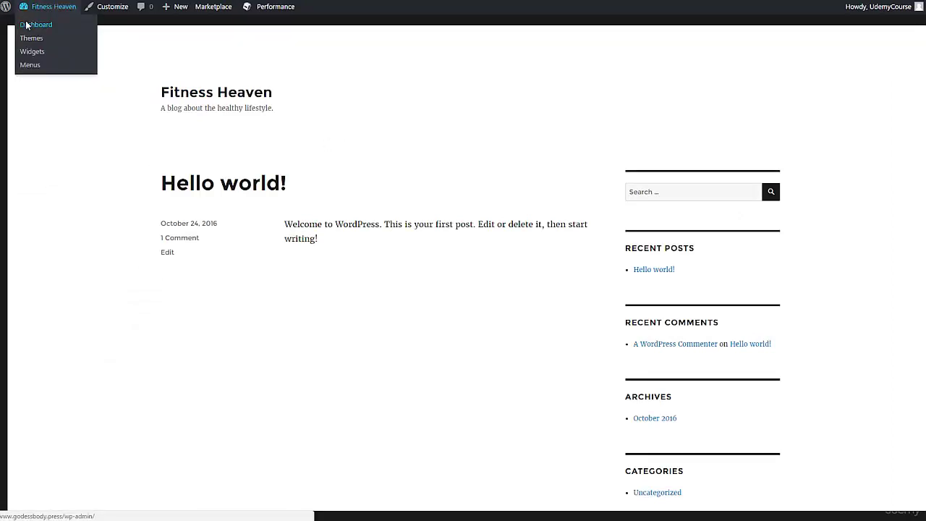
Step: Return to the admin Dashboard and open Appearance > Themes
left_click(27, 25)
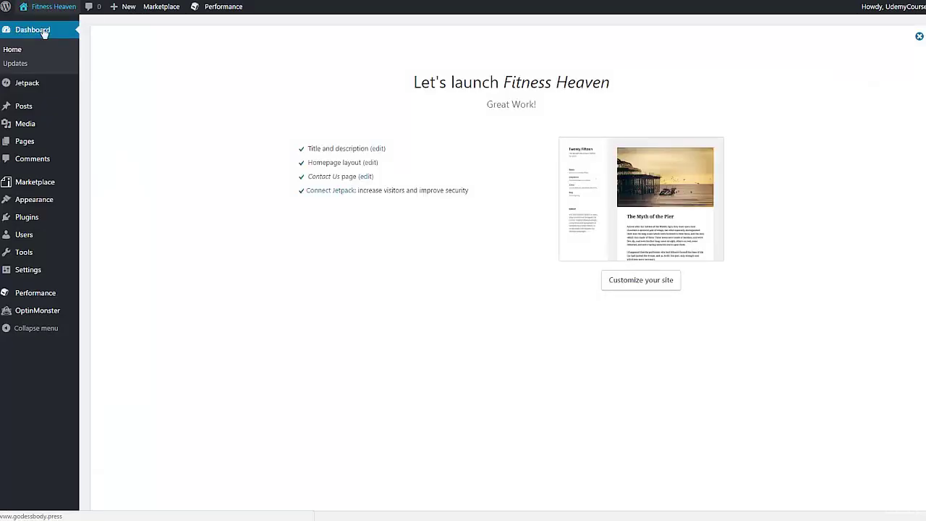
mouse_move(34, 259)
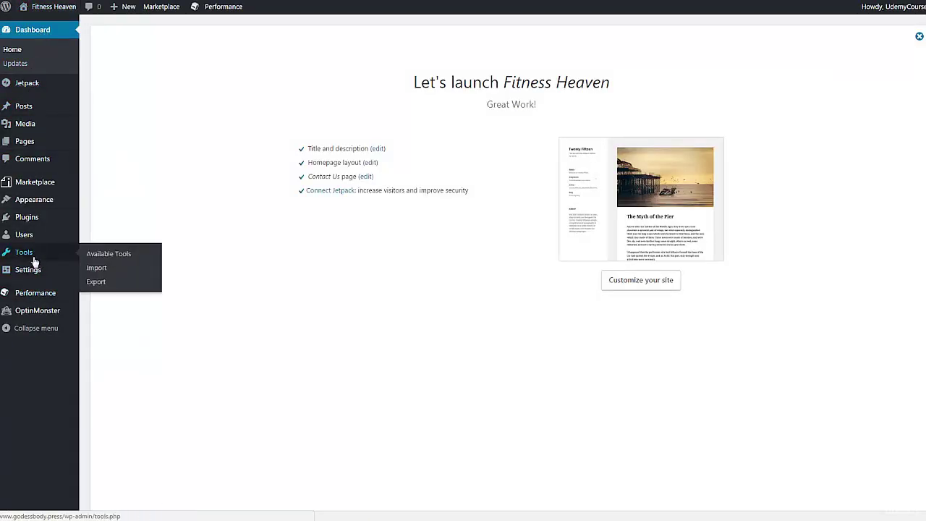
mouse_move(34, 201)
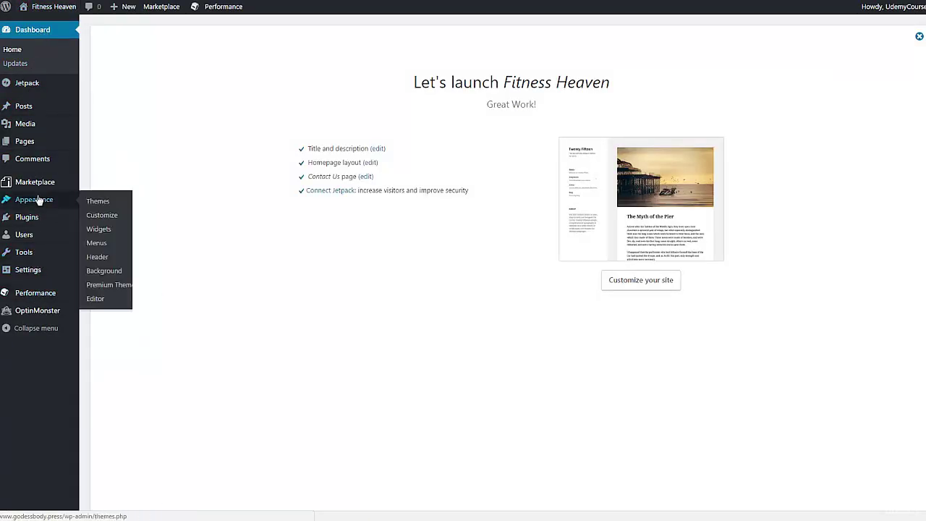
left_click(100, 202)
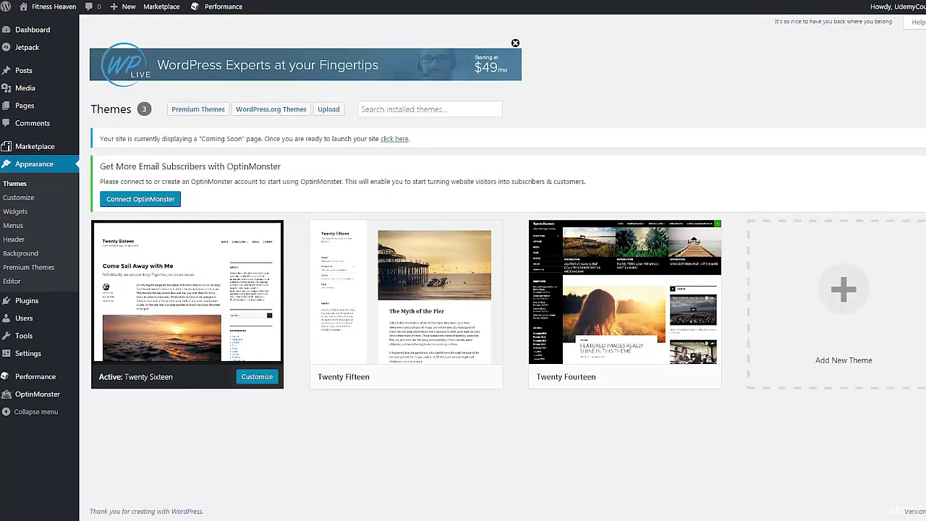
Step: Open Add New Theme and browse through the Featured themes
left_click(809, 256)
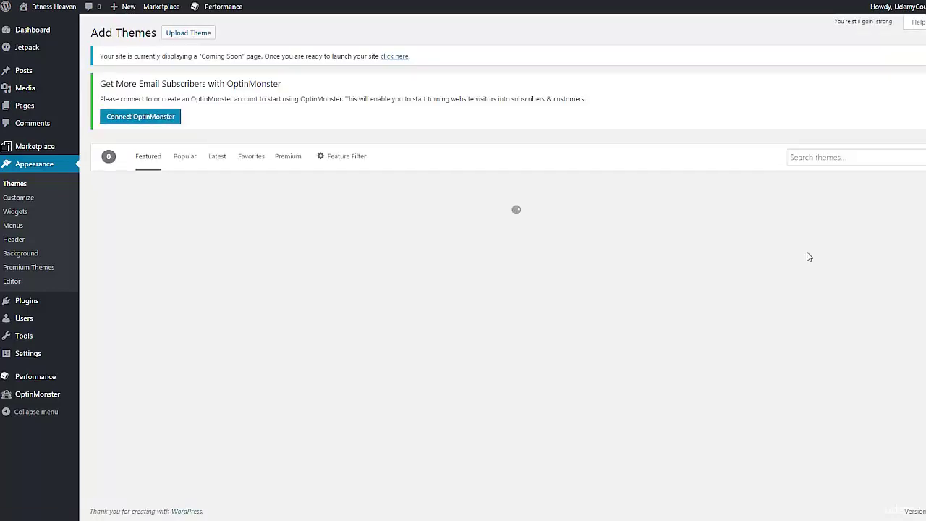
scroll(831, 188, "down", 2)
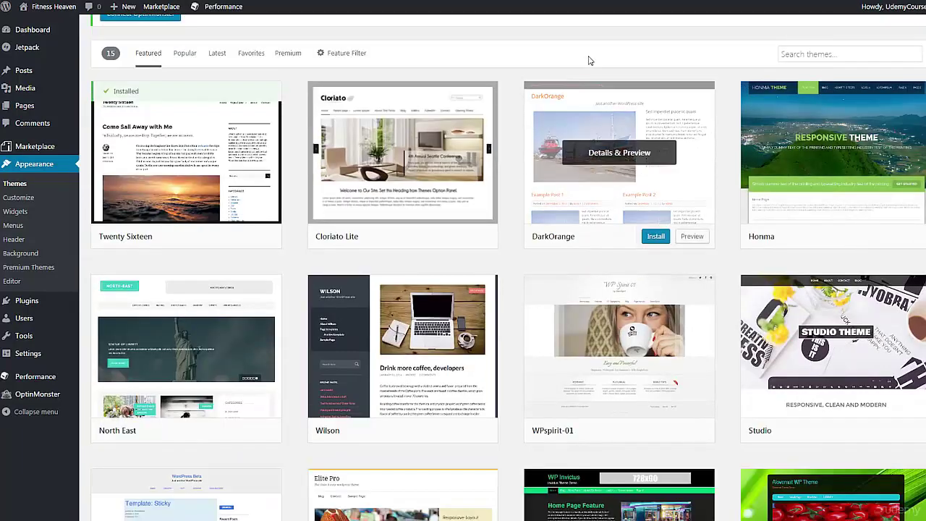
scroll(600, 99, "down", 2)
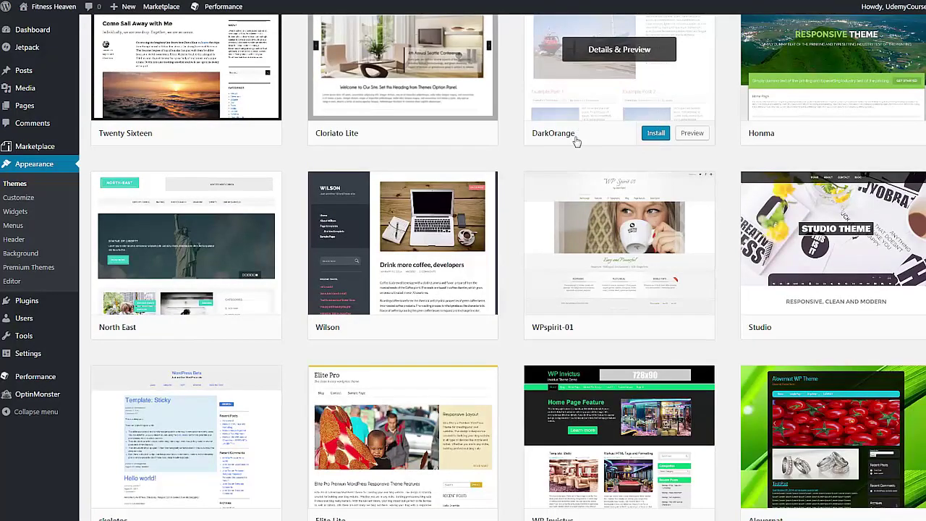
scroll(576, 141, "down", 2)
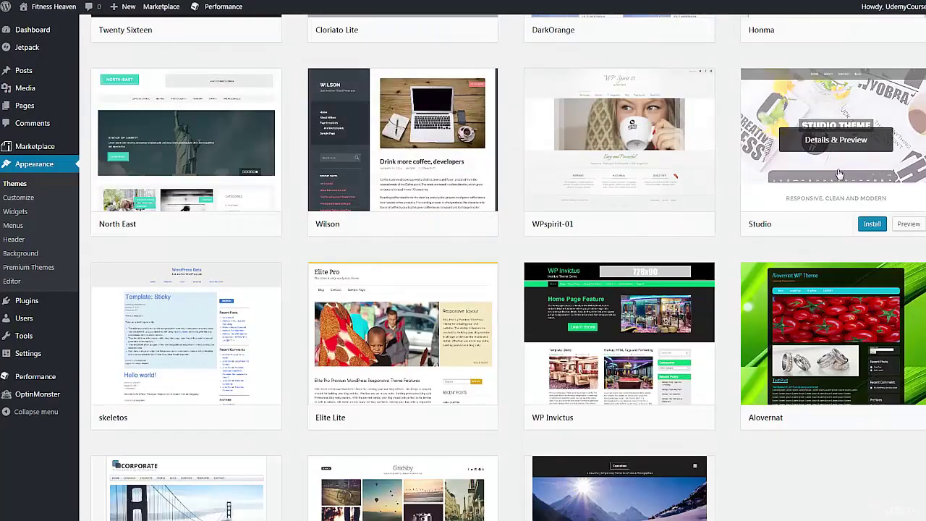
scroll(828, 191, "down", 2)
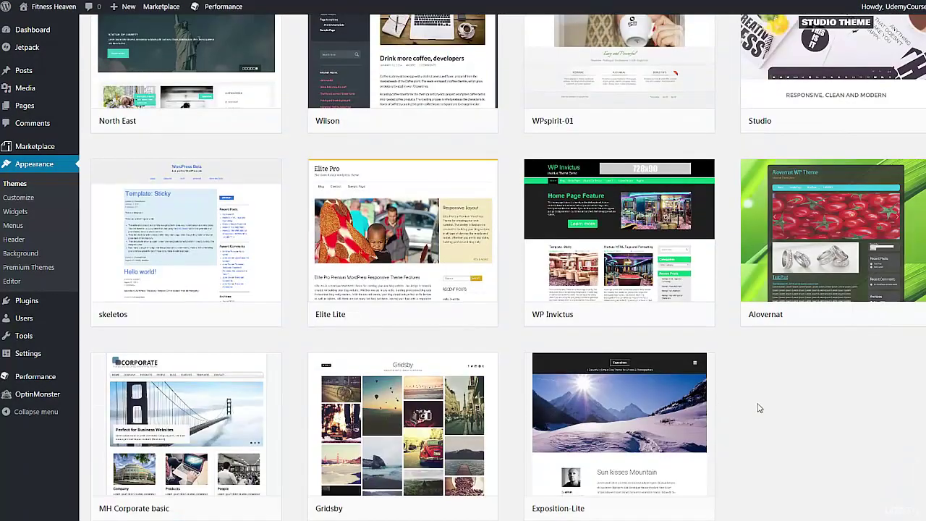
scroll(758, 408, "down", 1)
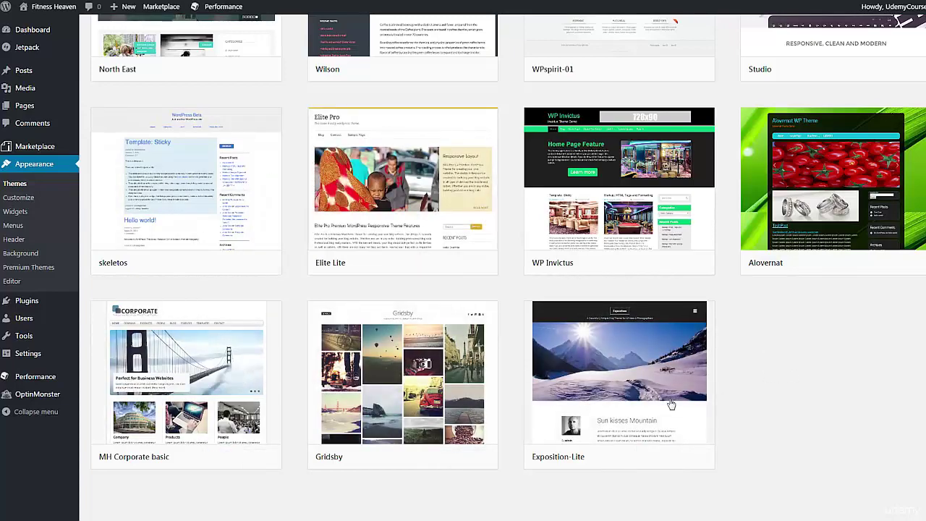
scroll(784, 403, "up", 2)
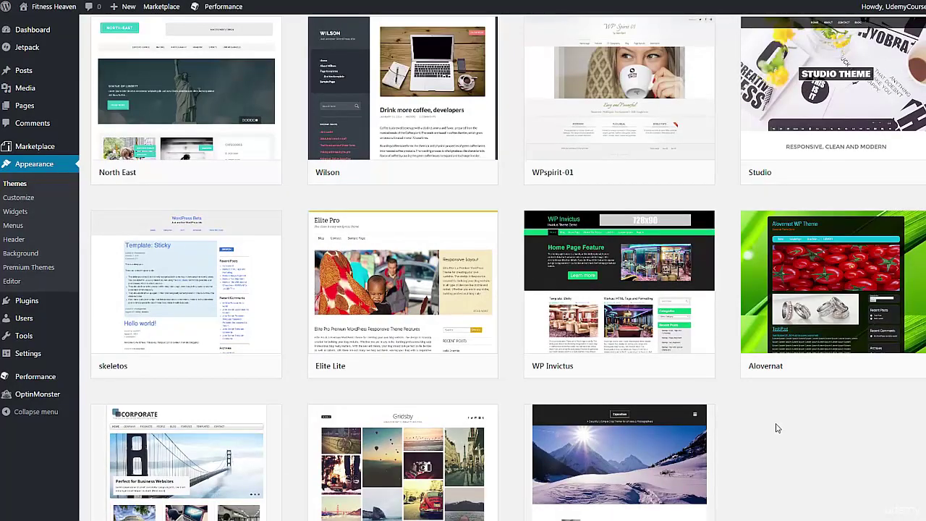
scroll(783, 428, "up", 1)
scroll(787, 467, "up", 1)
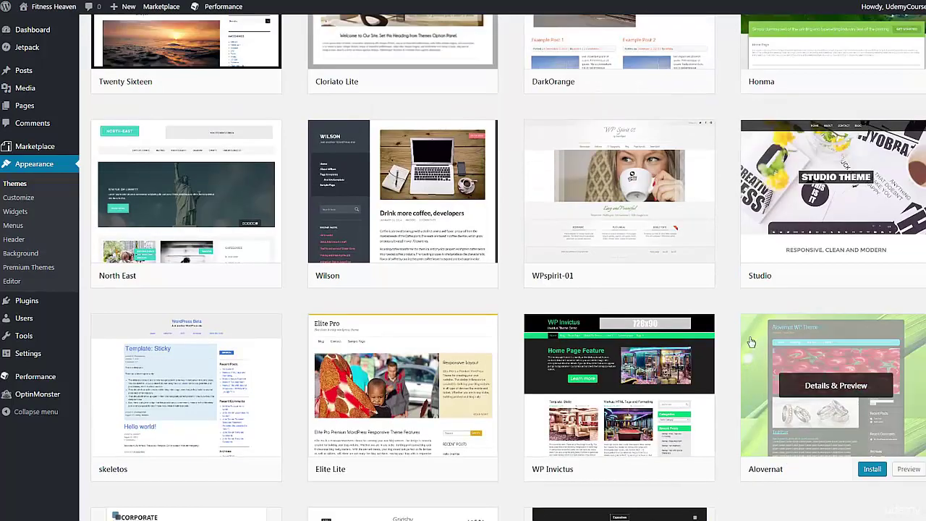
scroll(729, 288, "up", 2)
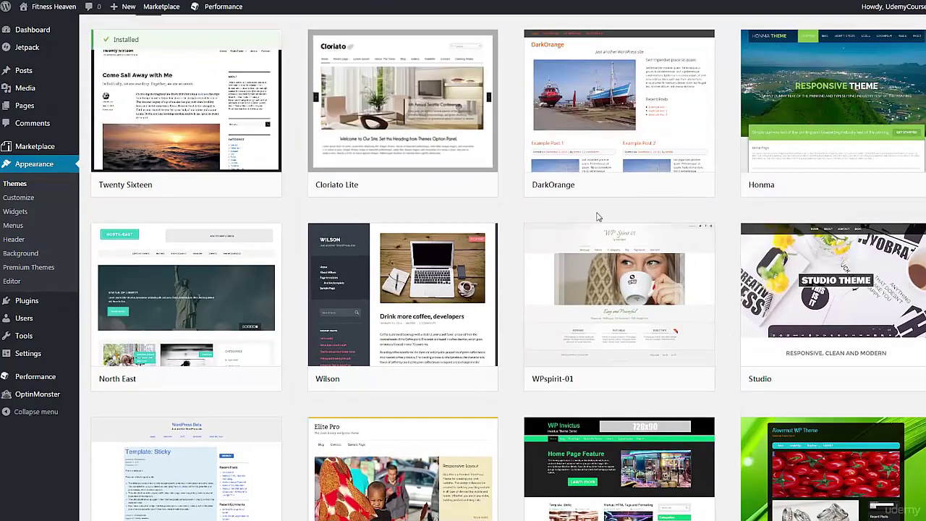
scroll(506, 376, "up", 2)
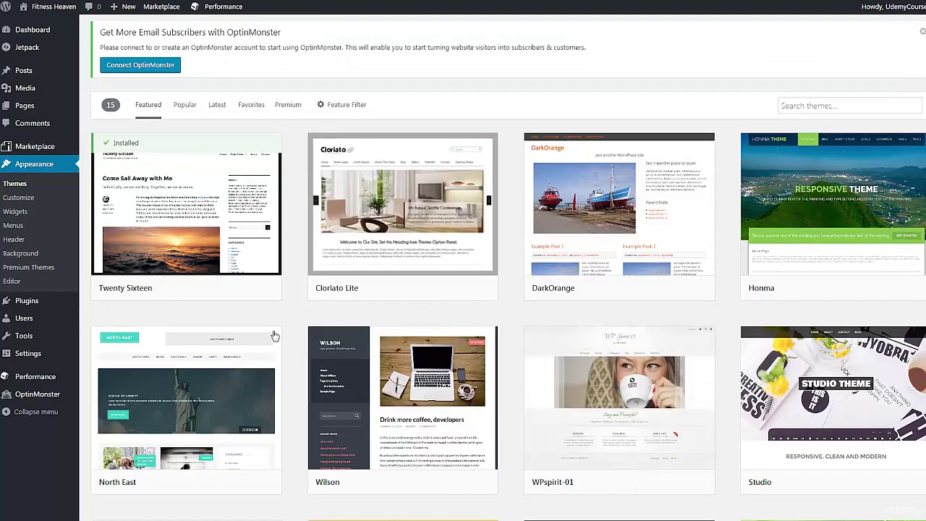
Step: Open the live preview of the Wilson theme
scroll(293, 363, "down", 3)
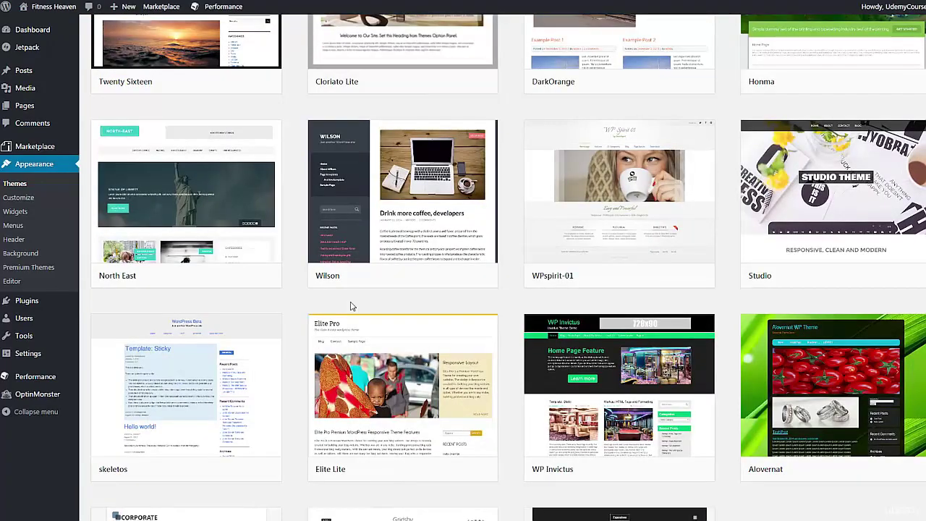
mouse_move(440, 271)
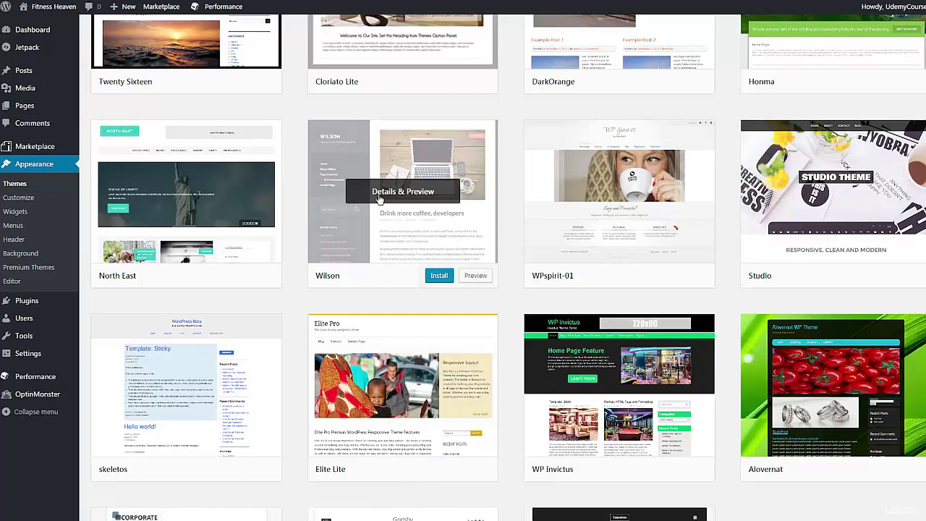
left_click(474, 277)
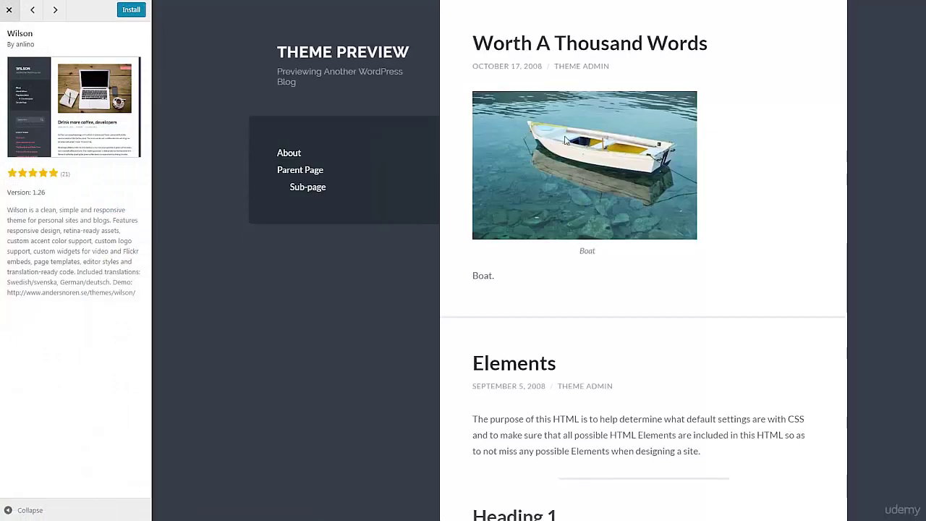
Step: Look over the Wilson sample content, then install and activate Wilson
scroll(491, 271, "down", 15)
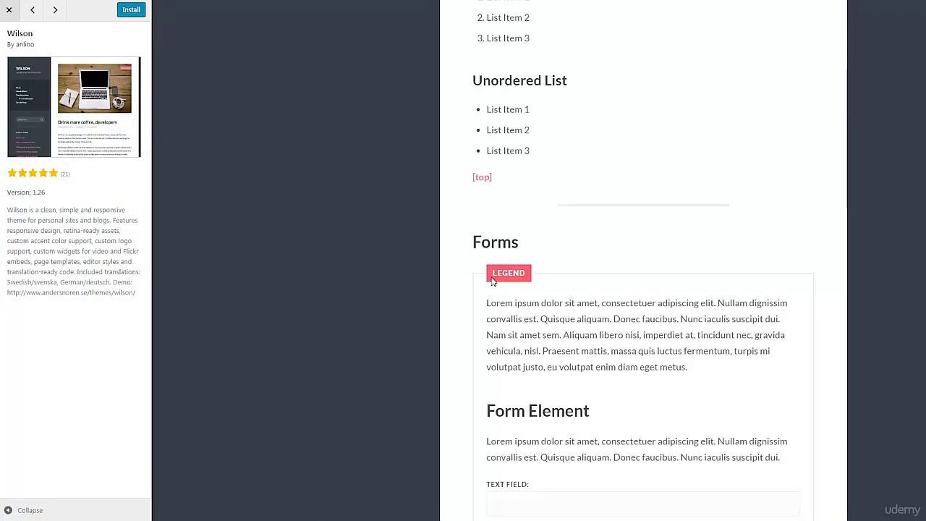
scroll(492, 281, "up", 15)
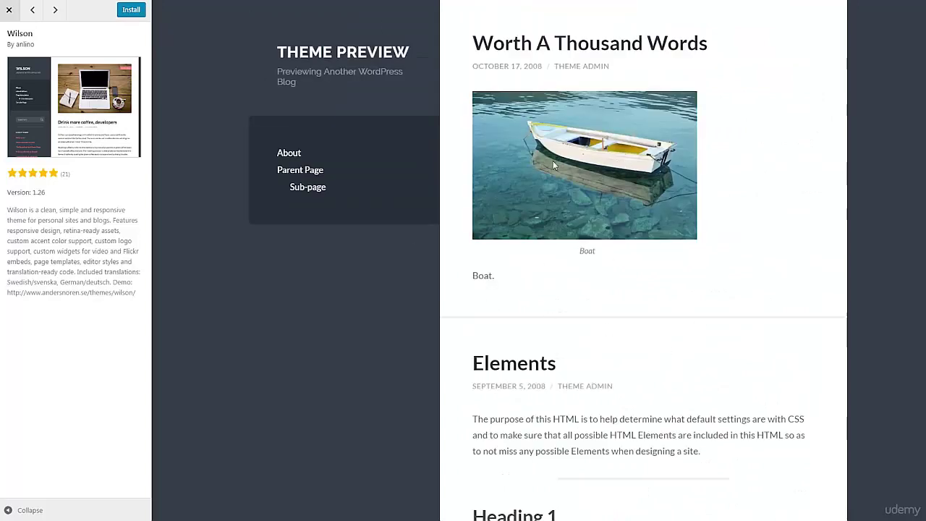
left_click(130, 12)
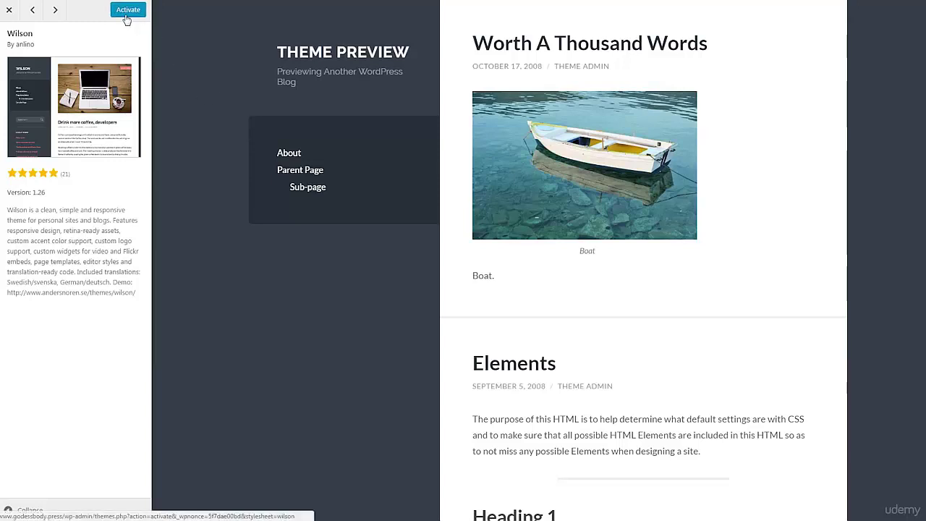
left_click(127, 15)
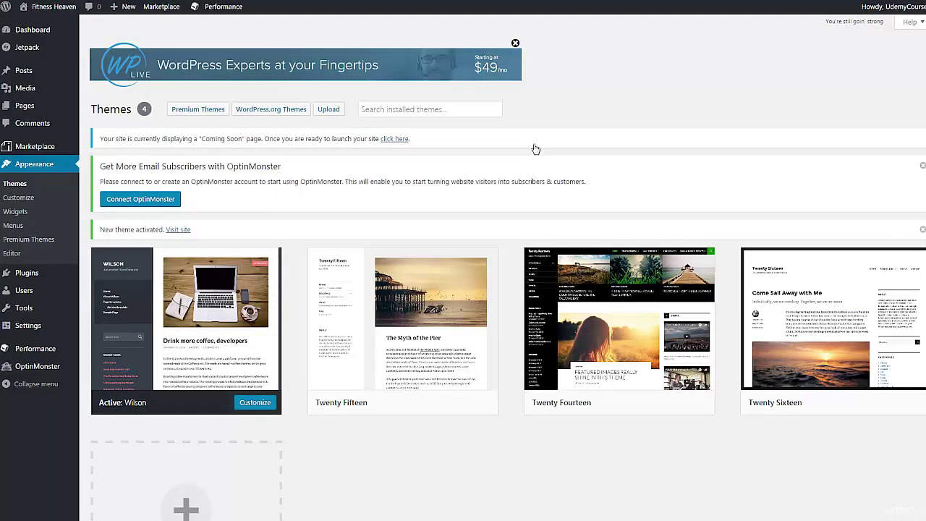
Step: Launch the Customizer for the active Wilson theme
scroll(535, 149, "down", 2)
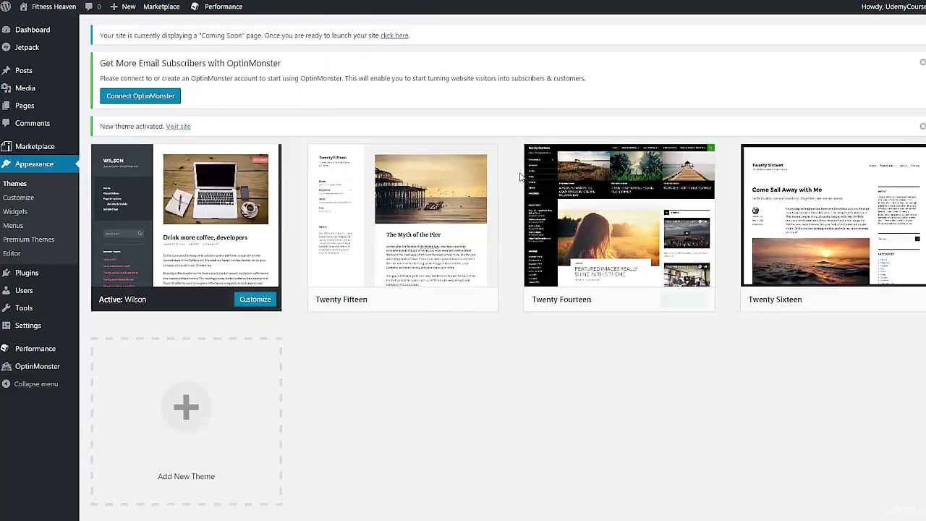
left_click(260, 302)
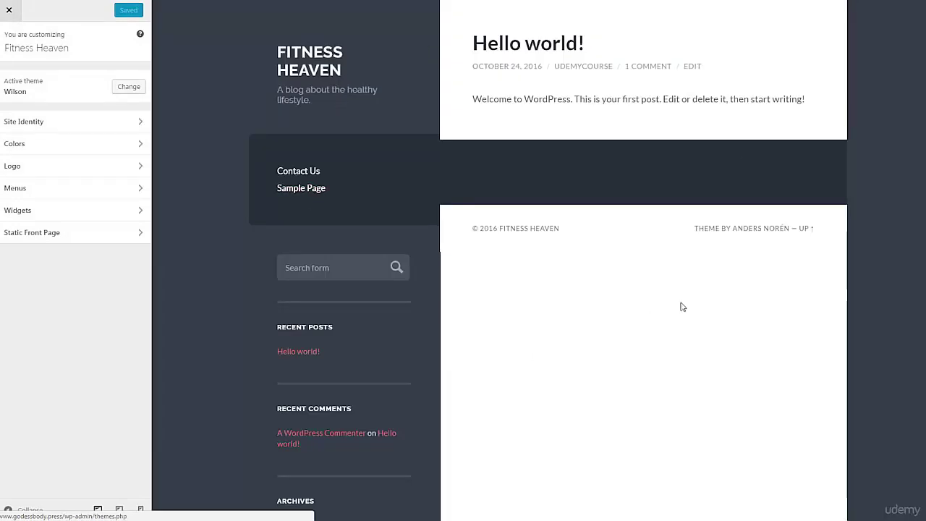
scroll(744, 291, "down", 3)
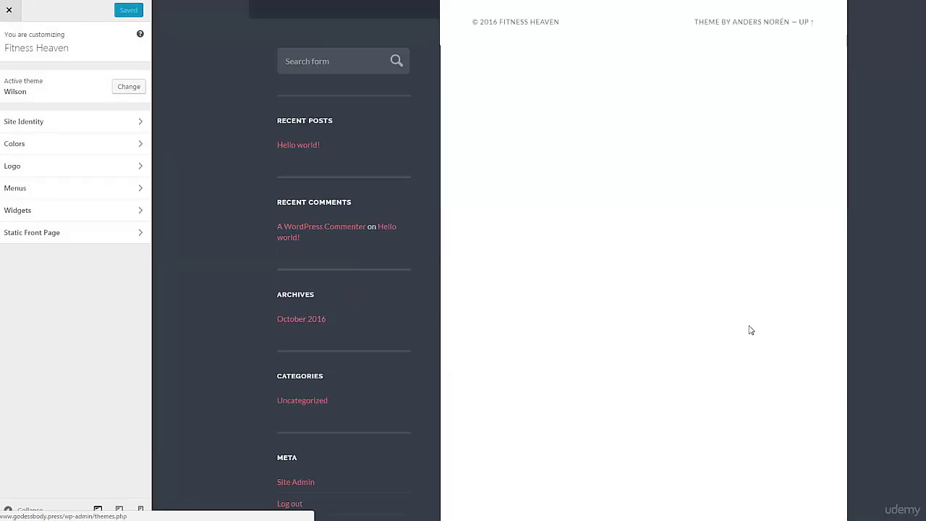
scroll(750, 329, "up", 3)
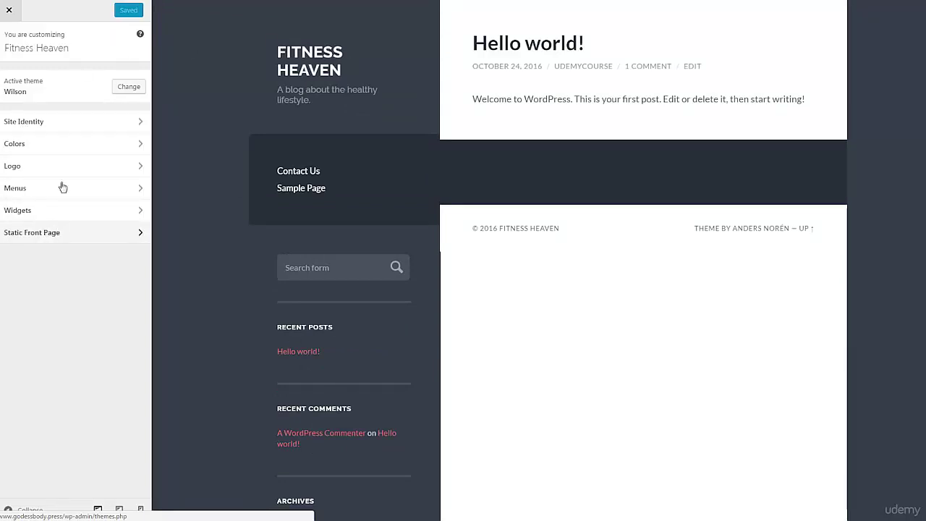
Step: Review the Site Identity title and tagline, then return to the main Customizer panel
left_click(50, 122)
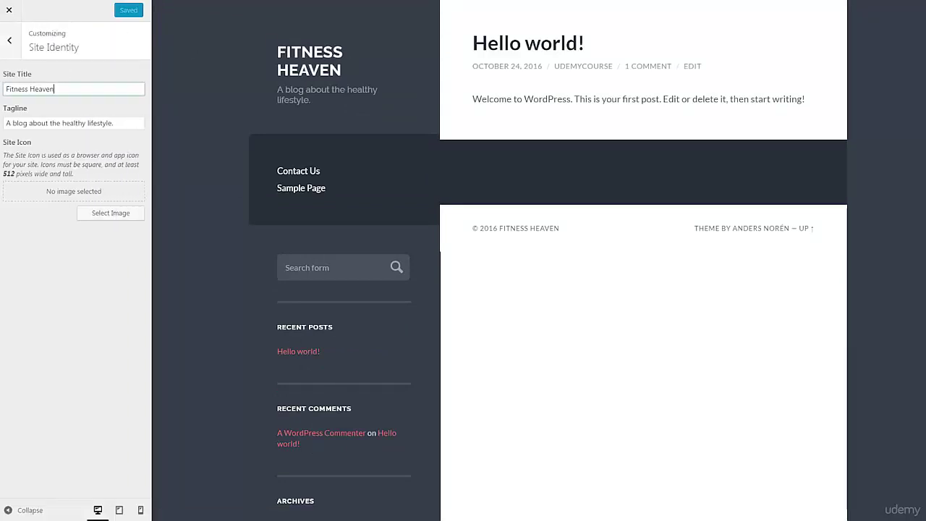
left_click_drag(59, 89, 6, 89)
left_click_drag(123, 123, 3, 162)
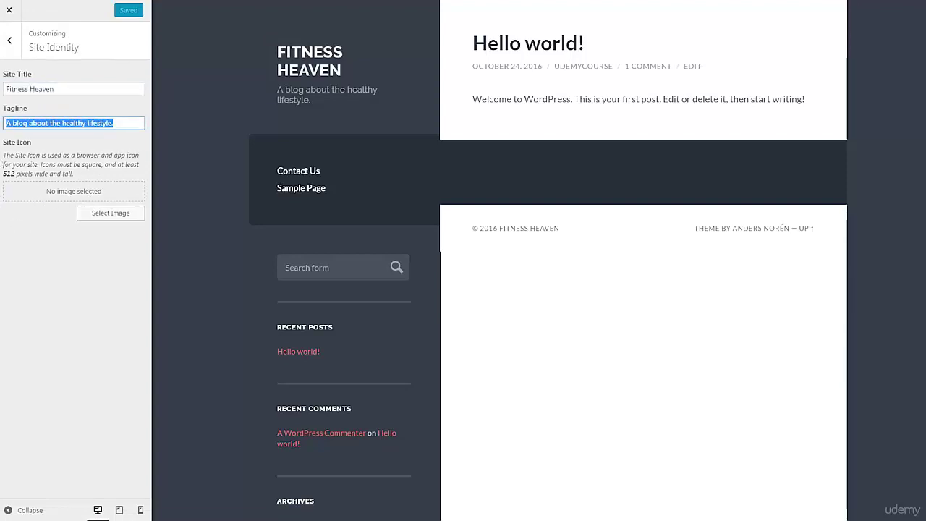
left_click(10, 40)
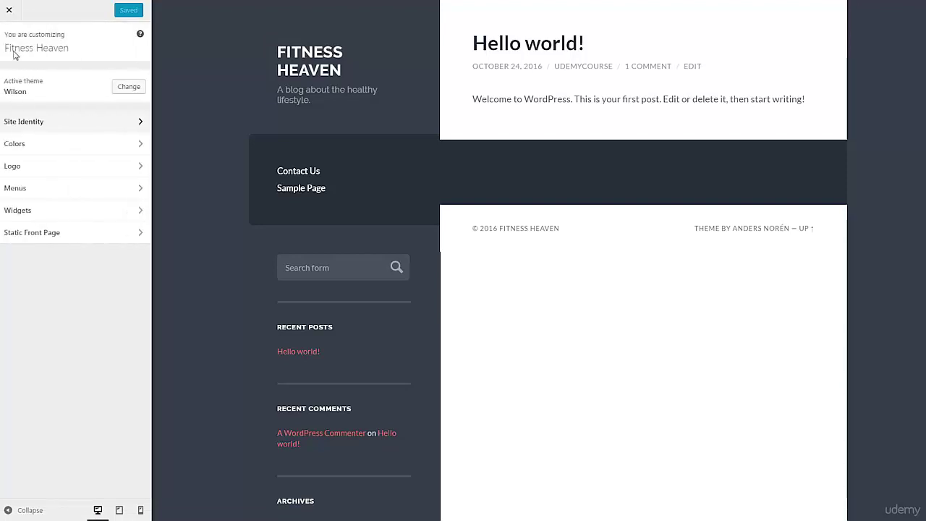
Step: Change the accent colour in Colors from pink to green
left_click(58, 143)
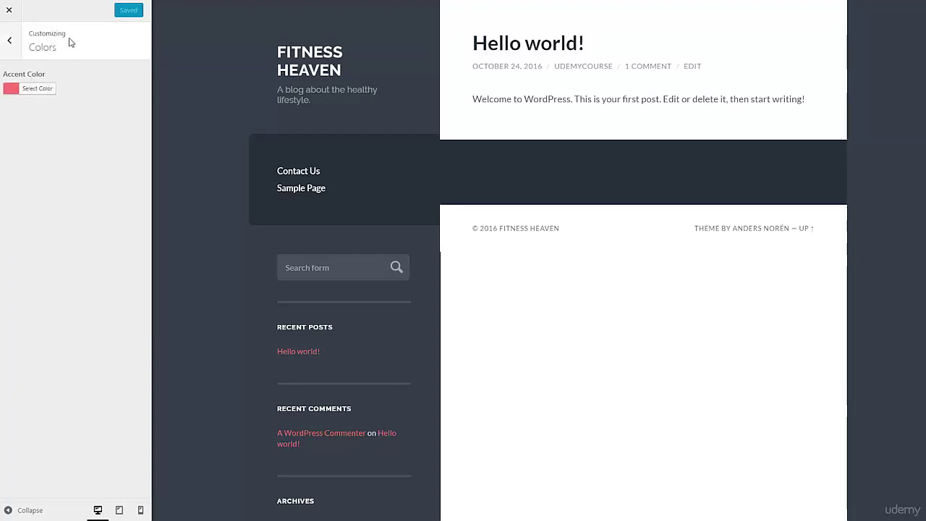
scroll(635, 315, "down", 2)
scroll(635, 316, "down", 1)
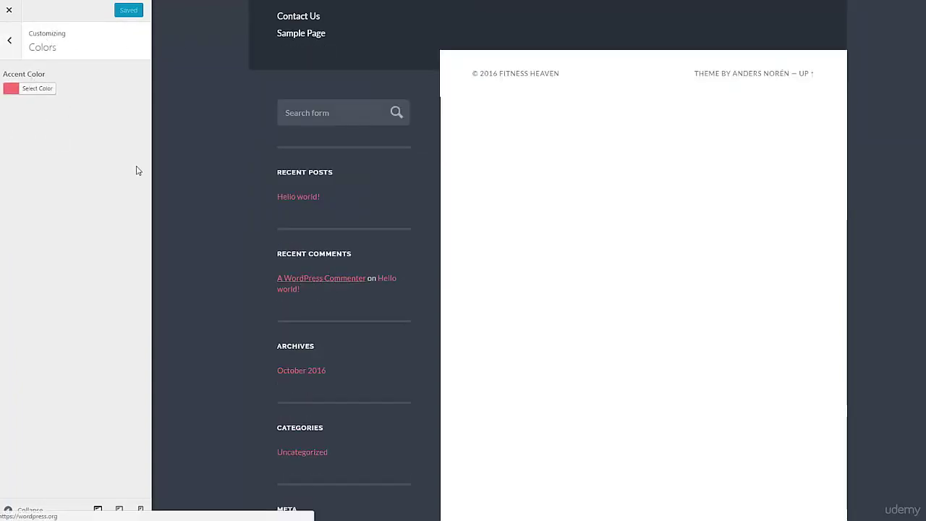
left_click(24, 90)
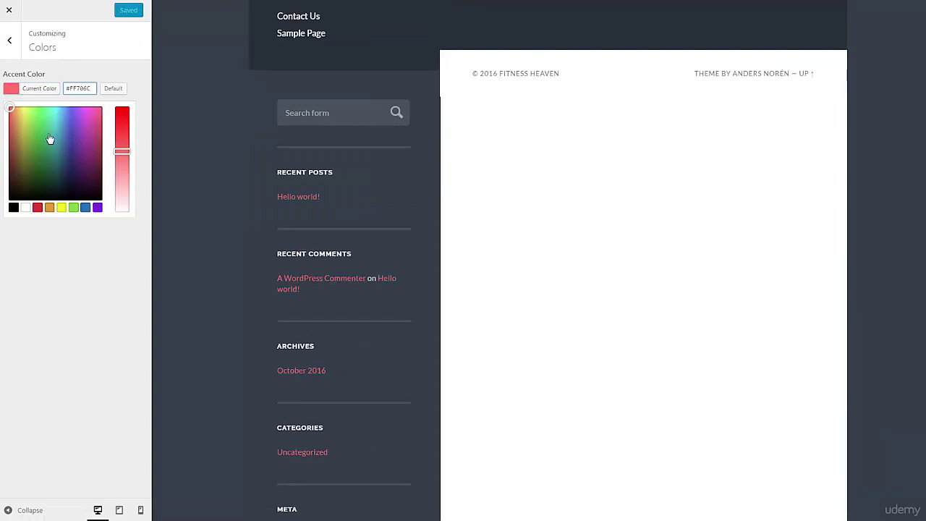
left_click(32, 116)
left_click_drag(34, 115, 37, 125)
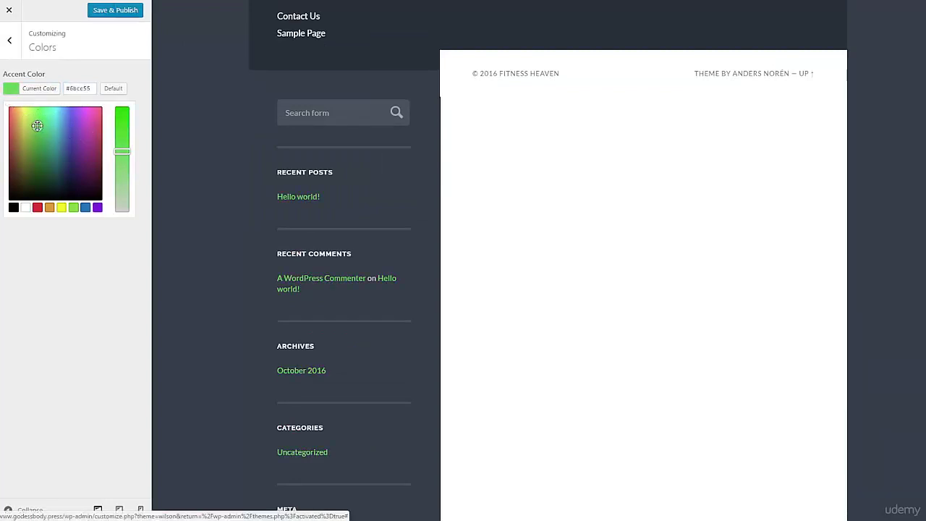
Step: Save and publish the green accent colour, then leave the Colors section
left_click(118, 12)
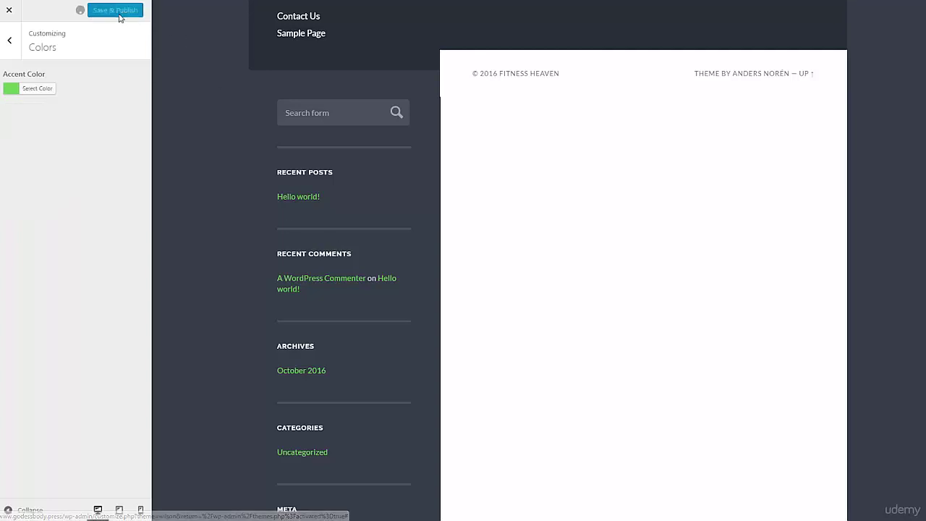
scroll(230, 310, "up", 2)
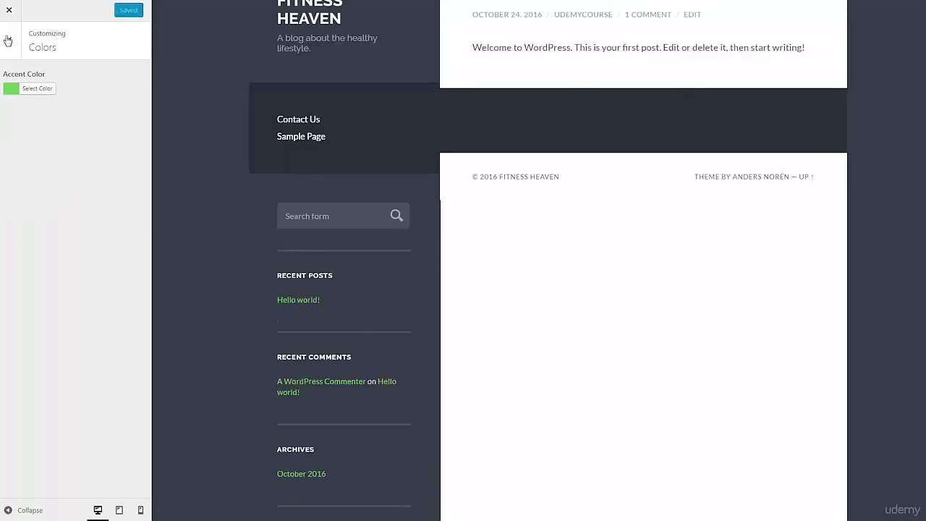
key("Escape")
scroll(370, 263, "up", 1)
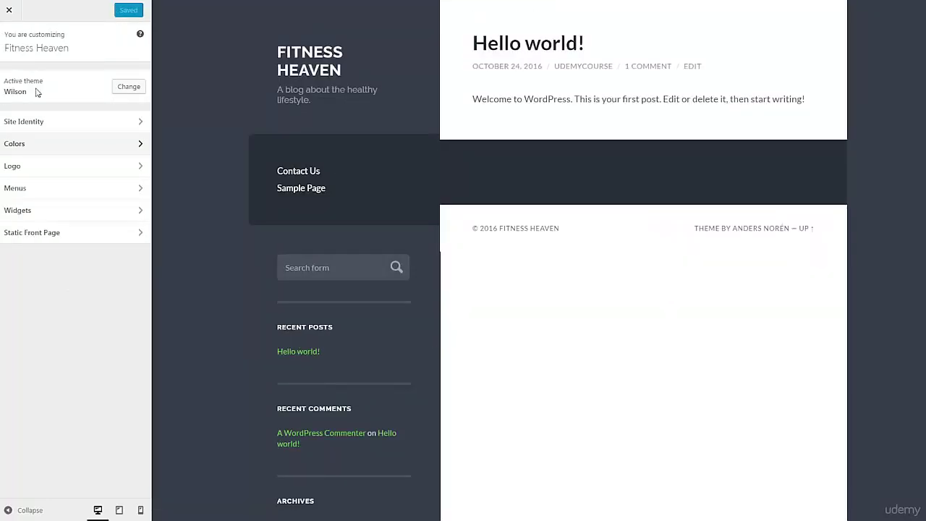
Step: Open the Menus panel and check which menus the Primary Menu location offers
left_click(63, 166)
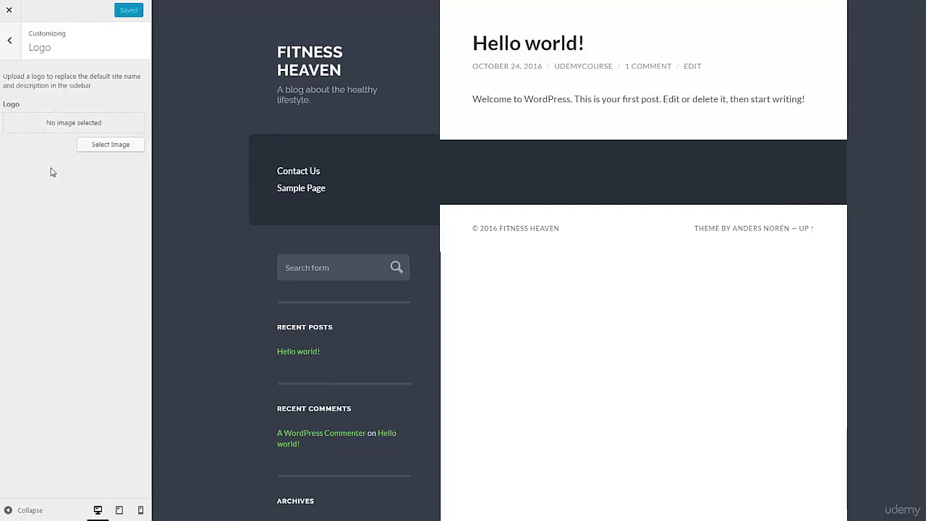
left_click(10, 42)
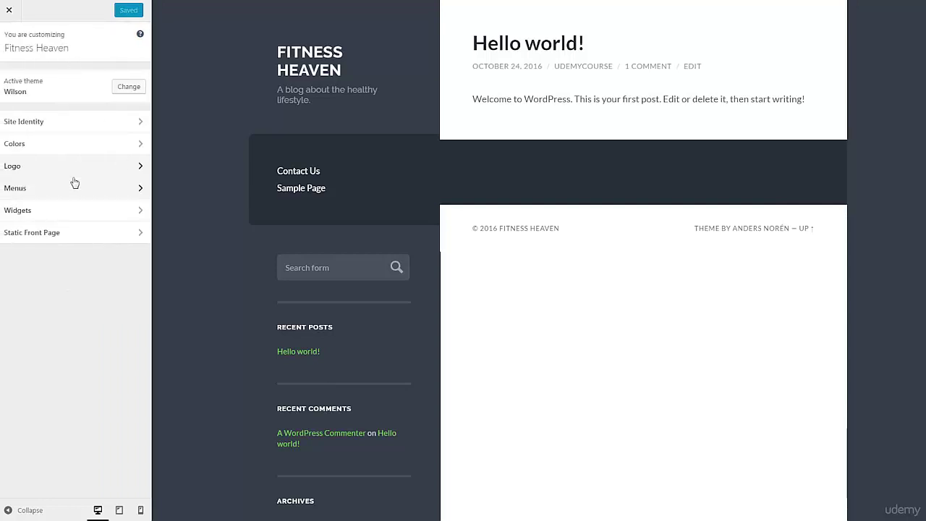
left_click(82, 187)
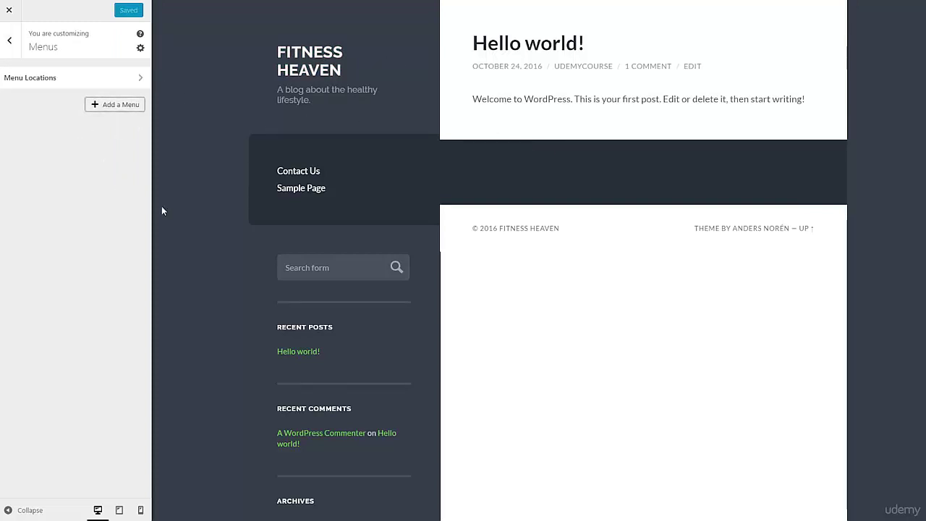
left_click(110, 108)
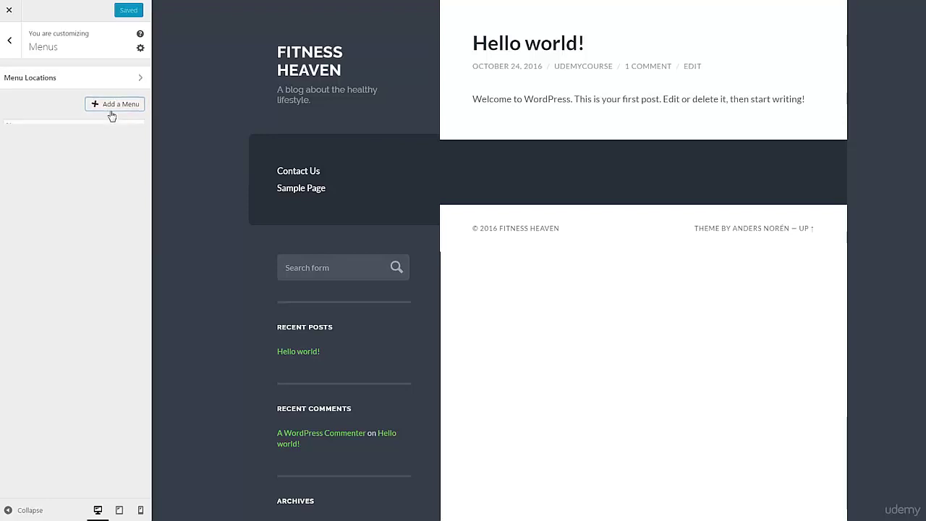
left_click(56, 76)
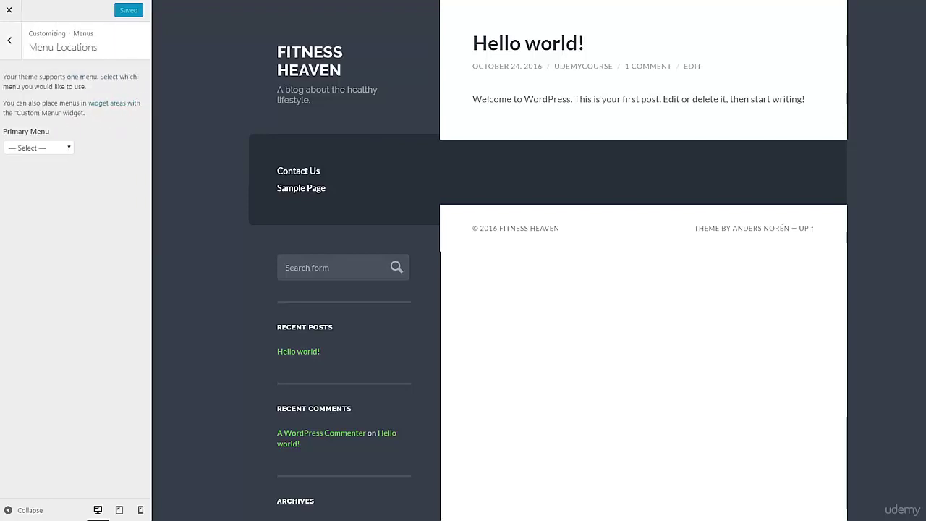
left_click(43, 148)
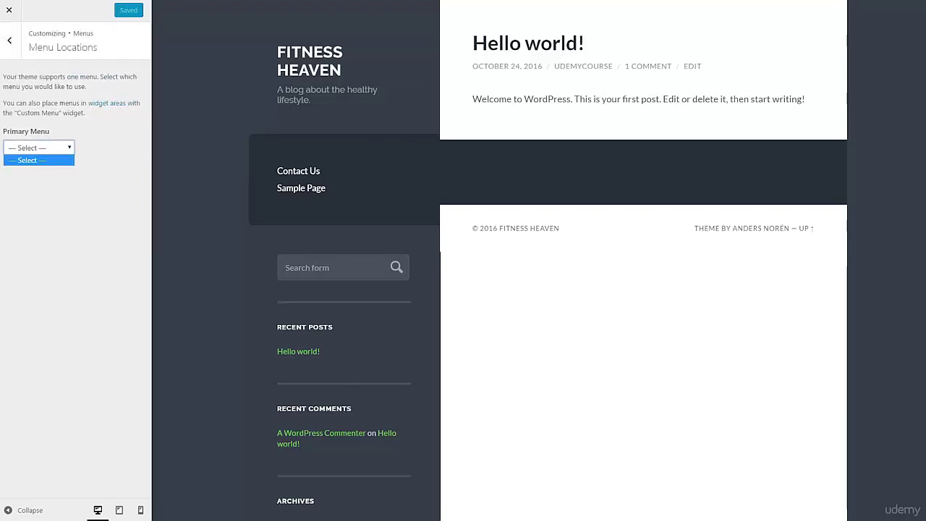
left_click(13, 44)
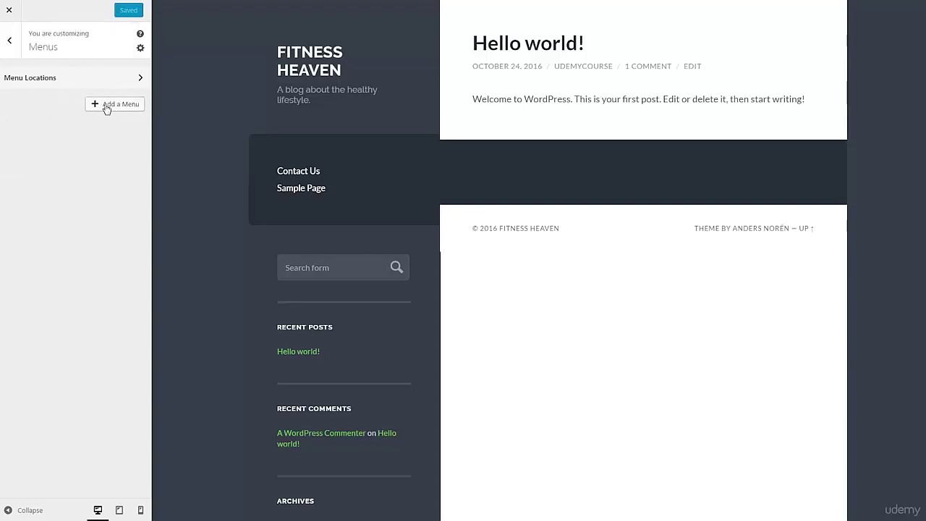
Step: Create a new menu named 'Main Menu'
left_click(107, 106)
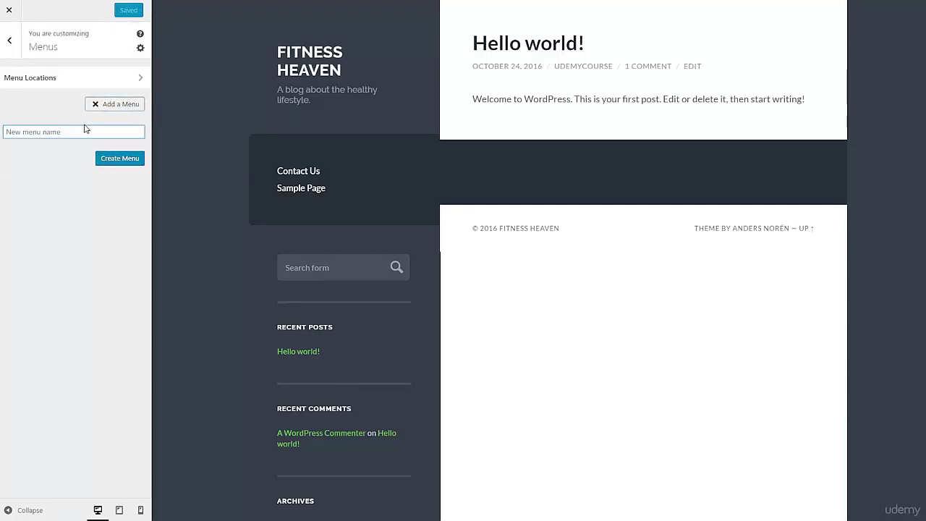
type("Main Menu")
left_click(116, 160)
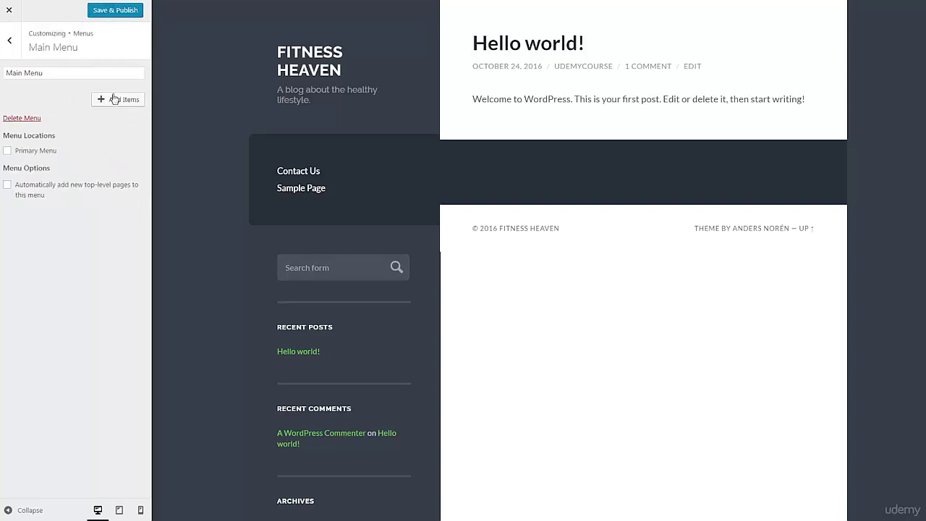
left_click(9, 41)
Step: Assign Main Menu to the Primary Menu location and open Main Menu
left_click(65, 77)
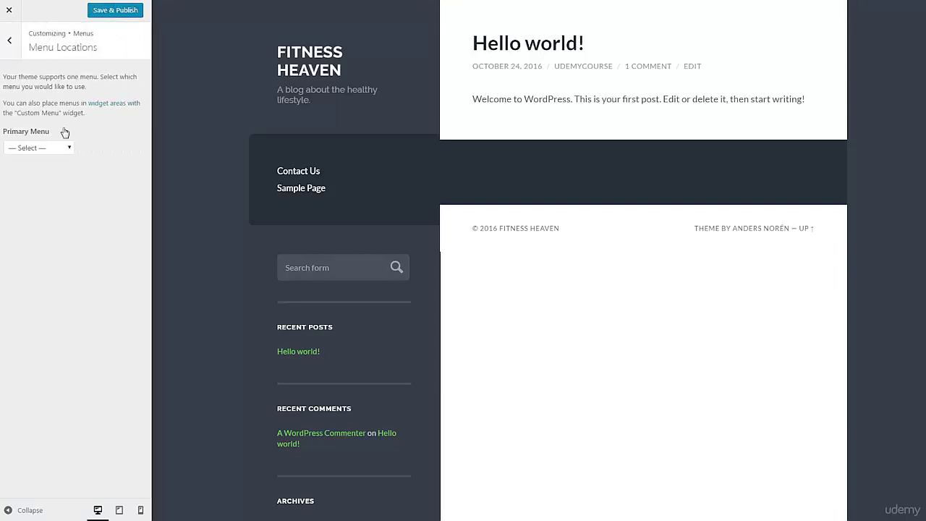
left_click(43, 148)
left_click(39, 173)
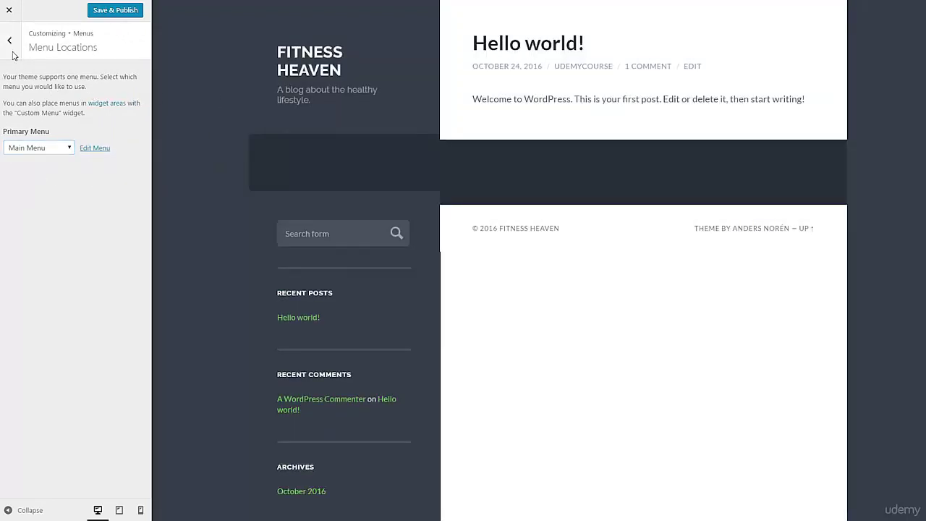
left_click(9, 41)
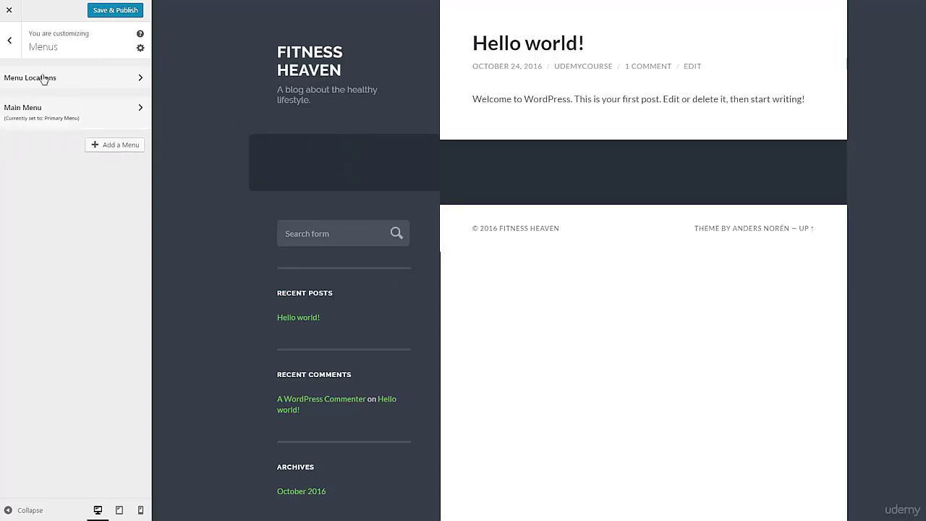
left_click(88, 113)
Step: Add the Home and Contact Us pages to Main Menu
left_click(116, 103)
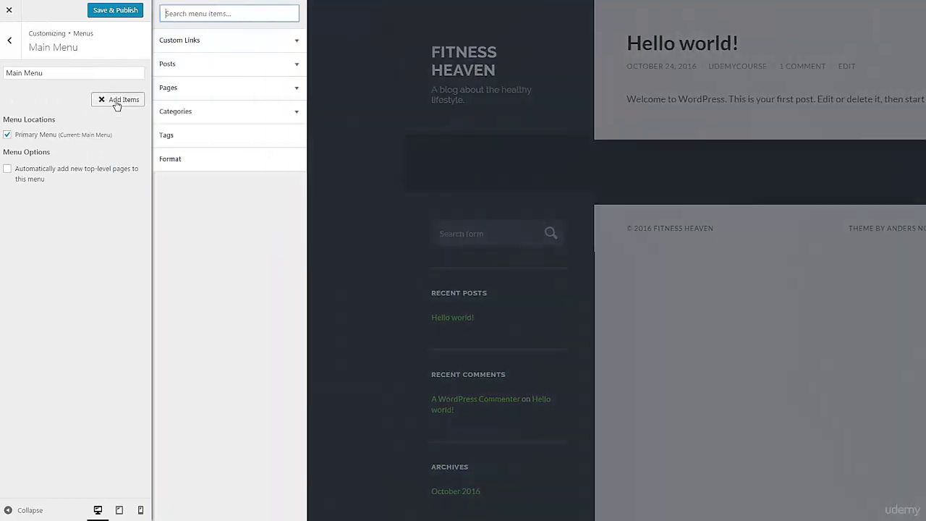
left_click(202, 68)
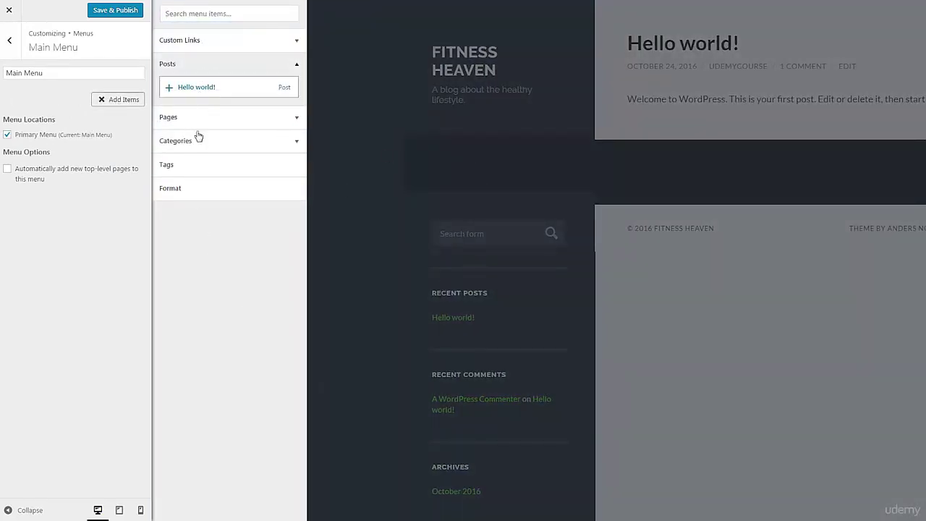
left_click(166, 118)
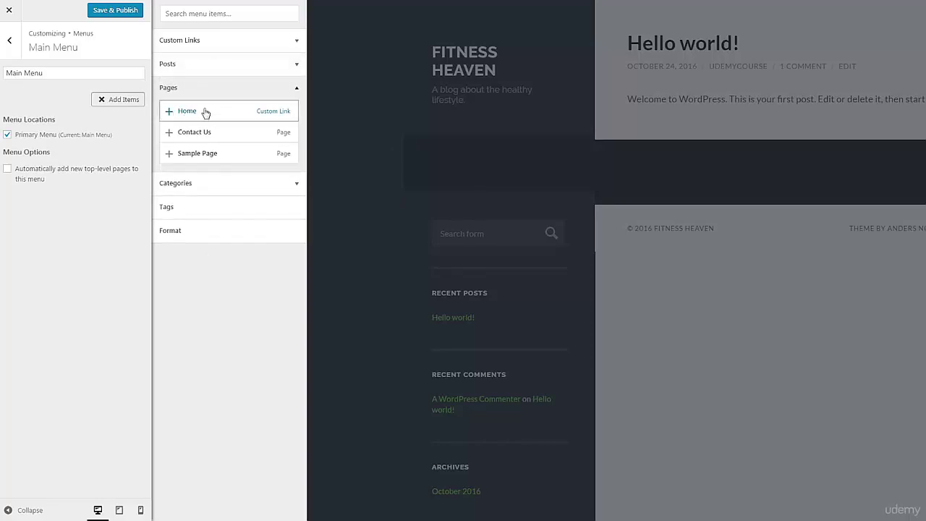
left_click(206, 113)
left_click(202, 134)
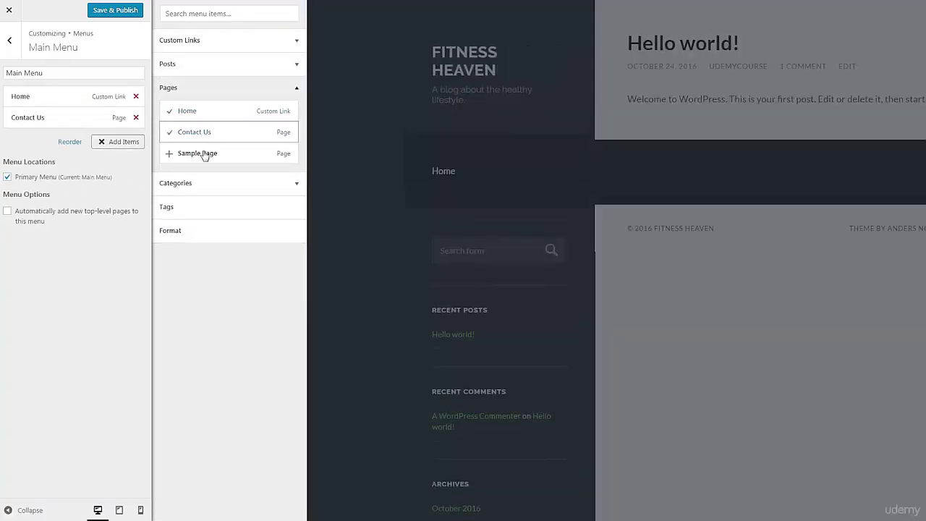
Step: Add and then remove Sample Page, and go to the Customizer's Widgets section
left_click(205, 157)
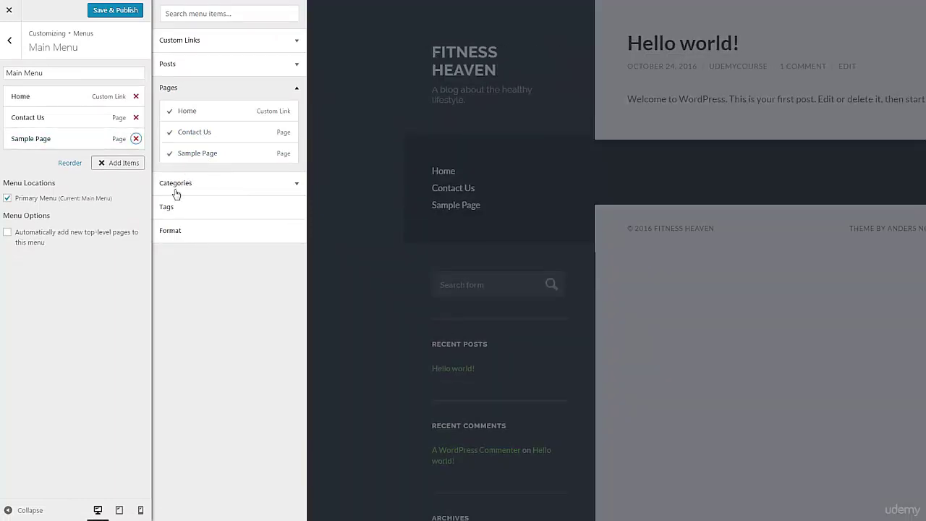
left_click(136, 138)
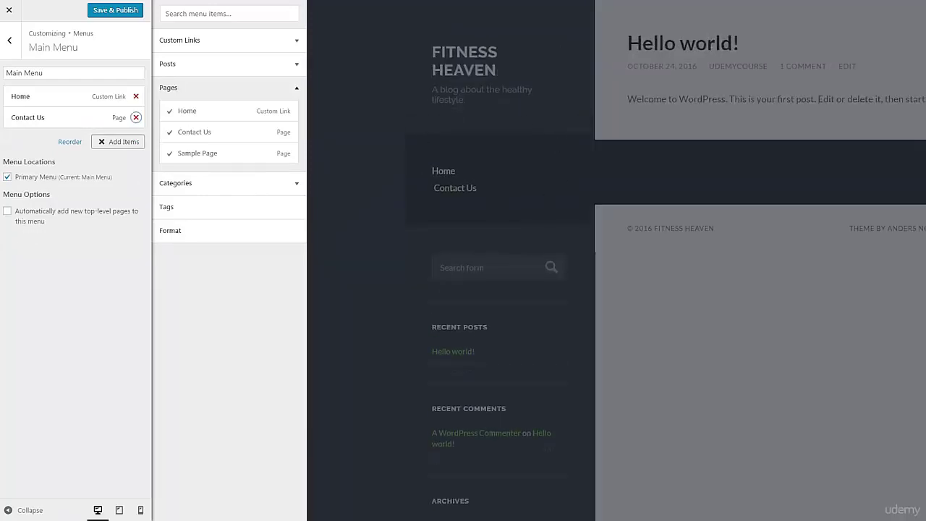
left_click(9, 41)
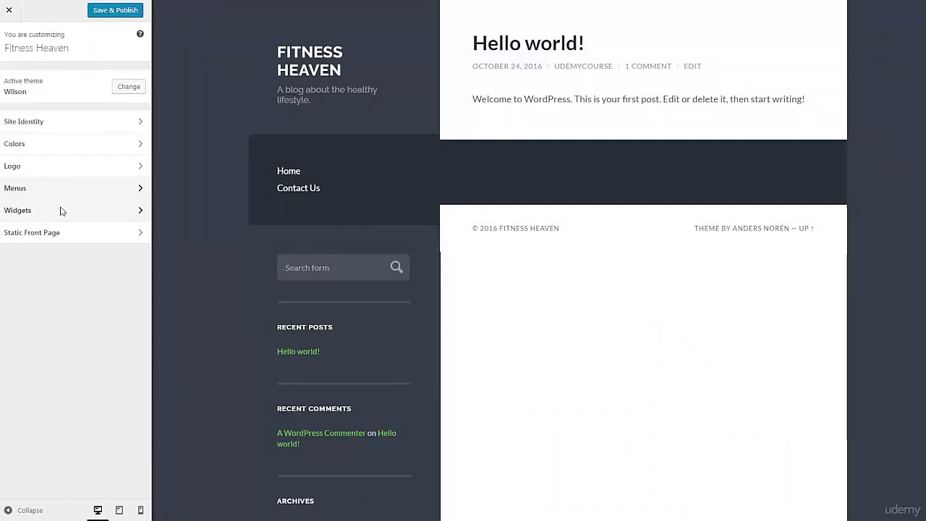
left_click(62, 209)
Step: Open the Sidebar widget area and remove the Meta widget
scroll(576, 361, "down", 4)
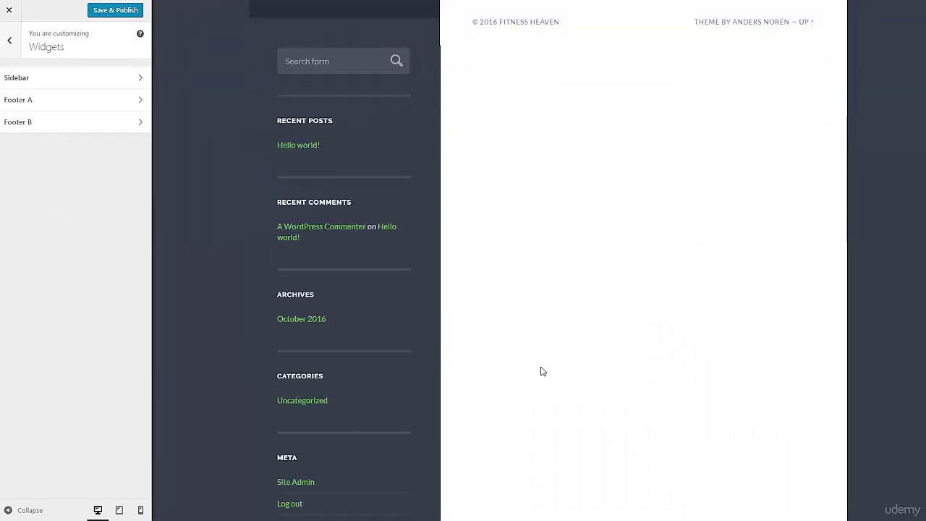
scroll(536, 370, "up", 2)
scroll(536, 370, "up", 3)
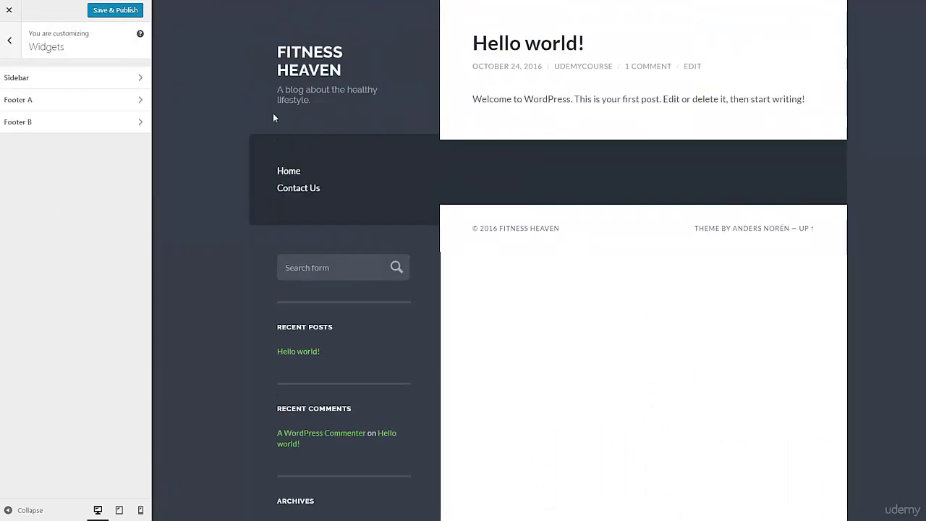
left_click(100, 75)
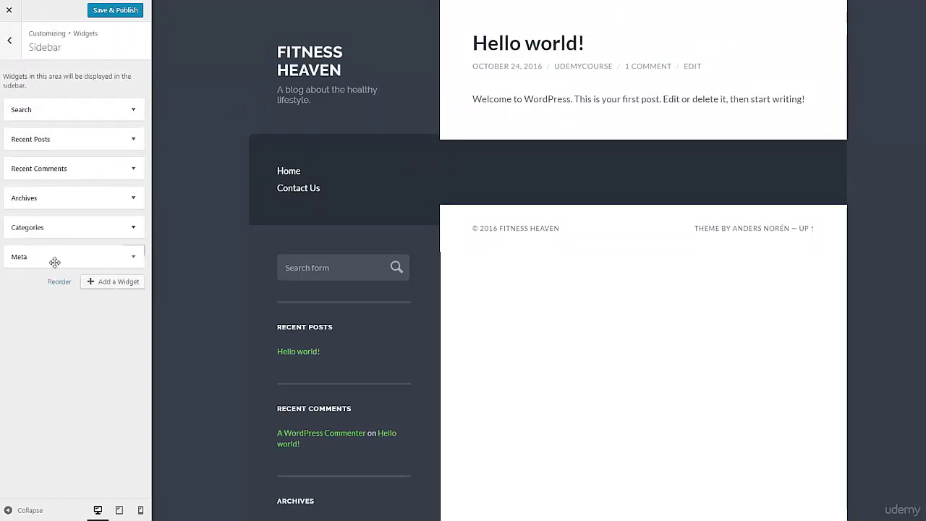
scroll(224, 304, "down", 3)
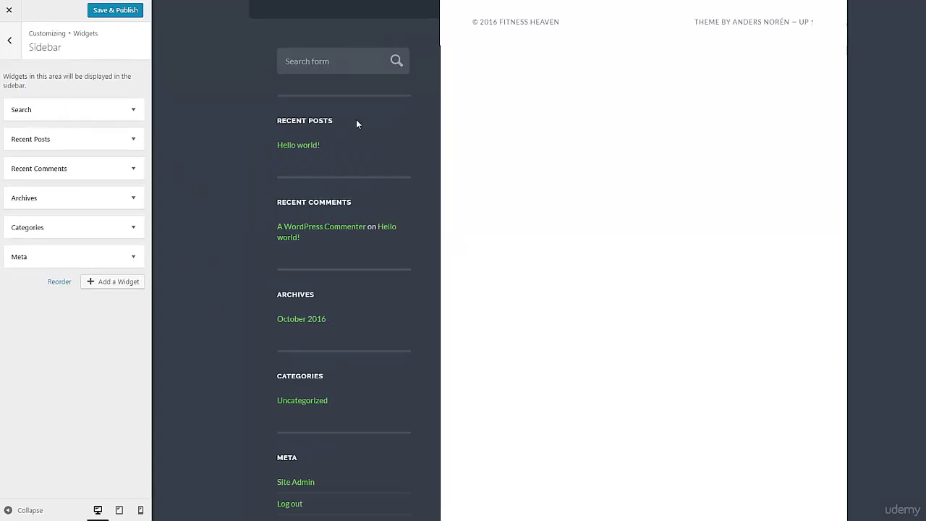
scroll(315, 235, "down", 1)
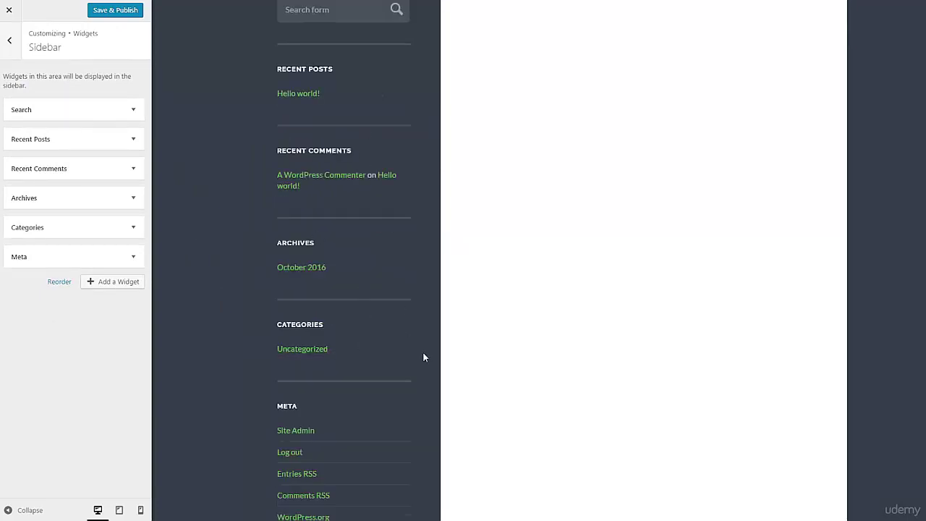
scroll(423, 357, "down", 1)
scroll(184, 314, "up", 4)
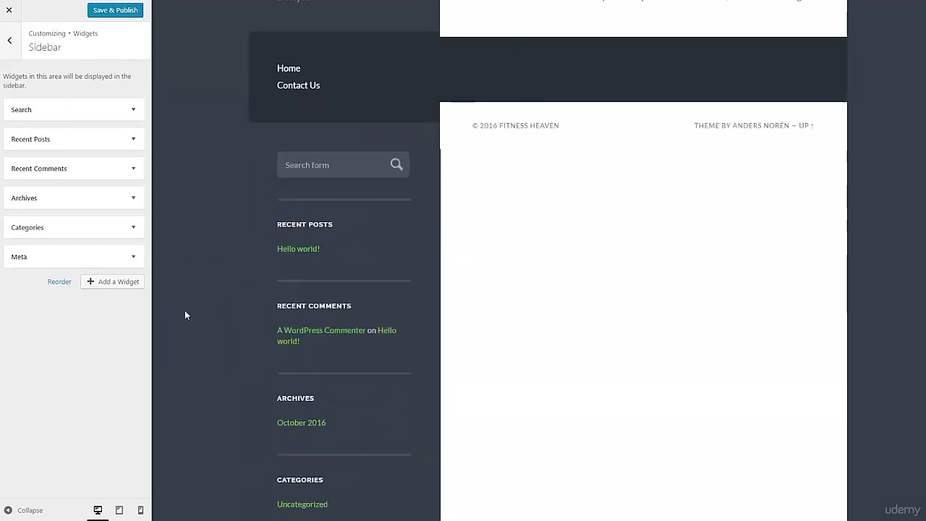
scroll(295, 406, "down", 4)
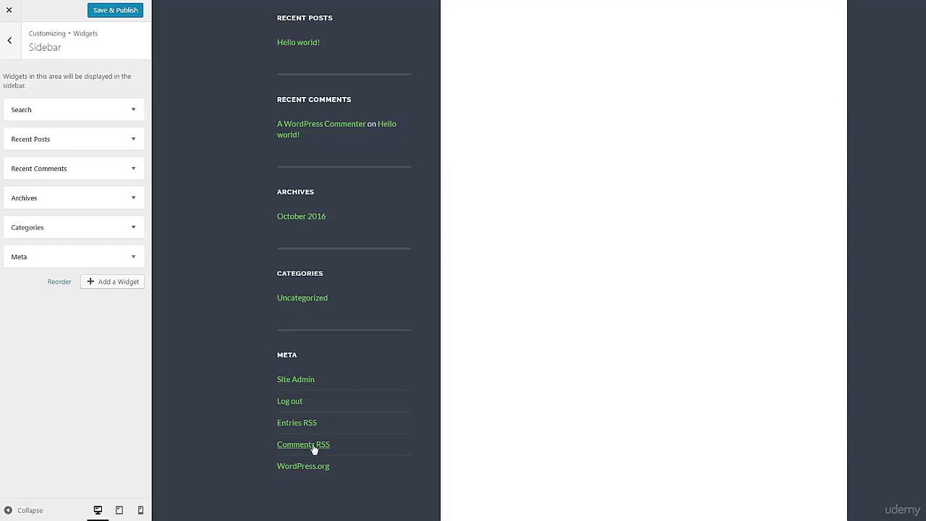
left_click(130, 260)
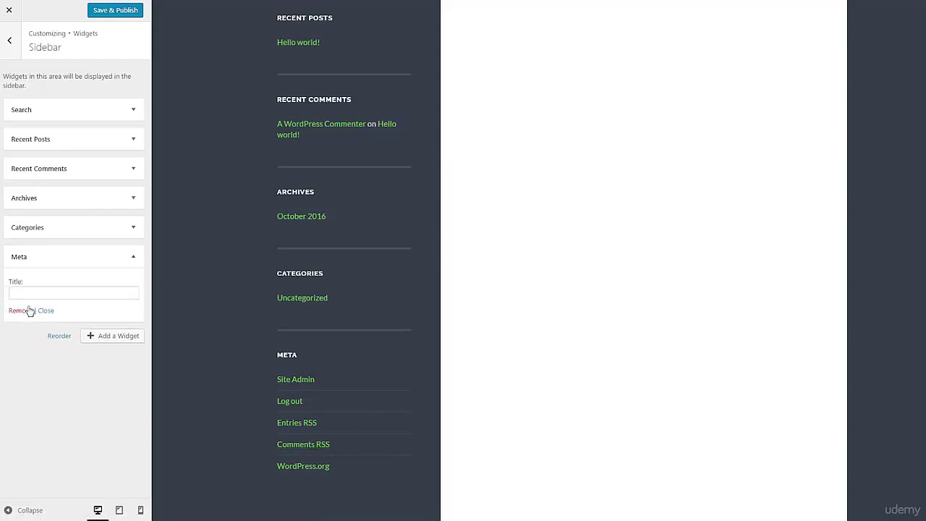
left_click(29, 310)
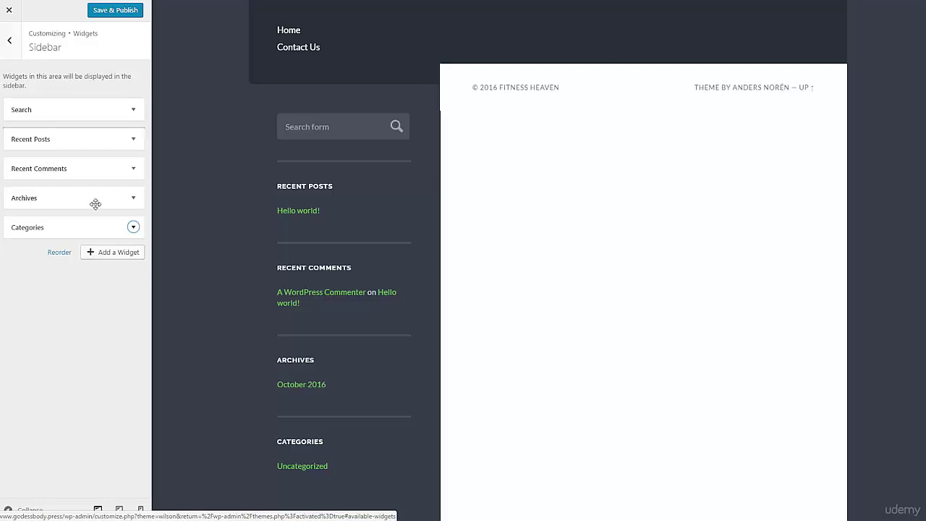
Step: Add Meta back and move Recent Comments above Recent Posts
left_click(106, 253)
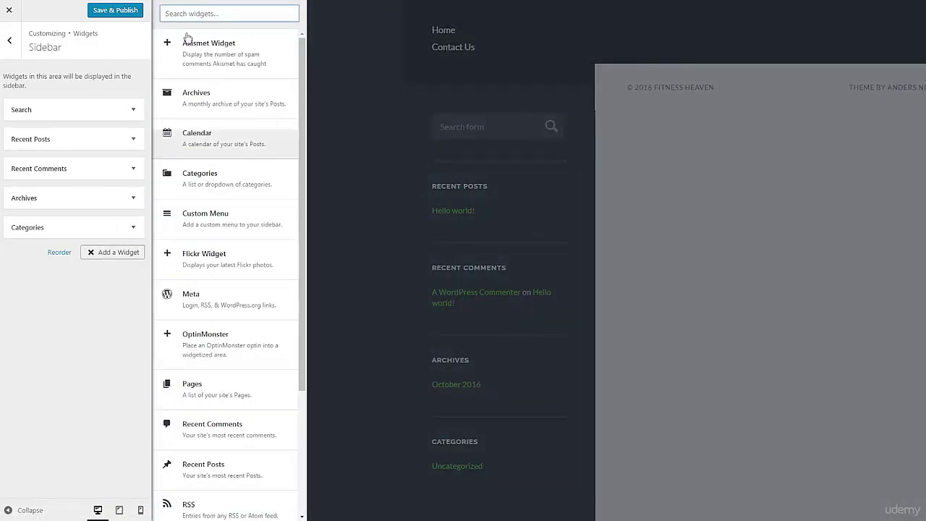
left_click(238, 300)
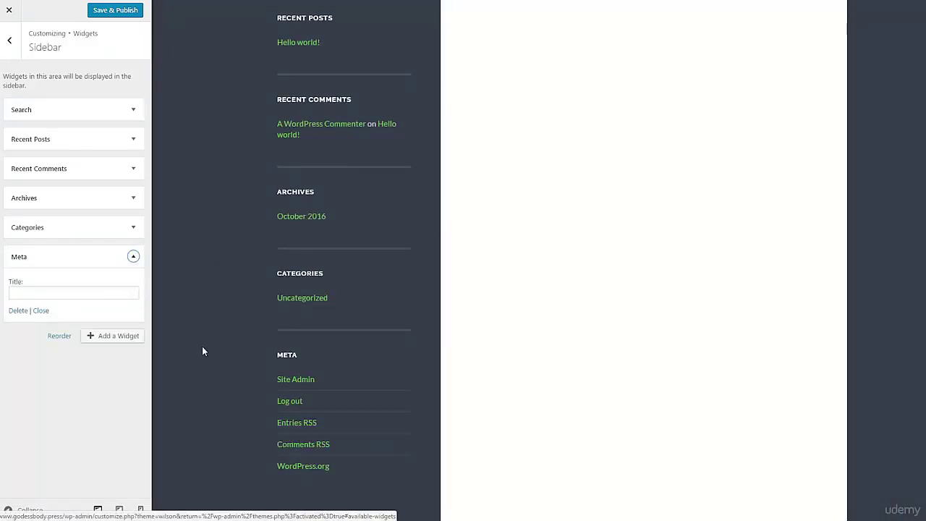
scroll(201, 350, "up", 3)
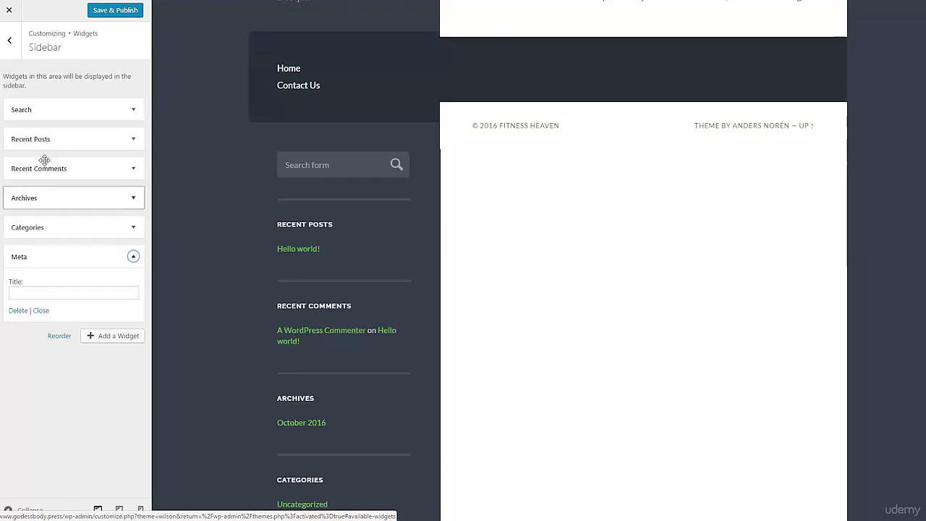
left_click_drag(44, 160, 82, 133)
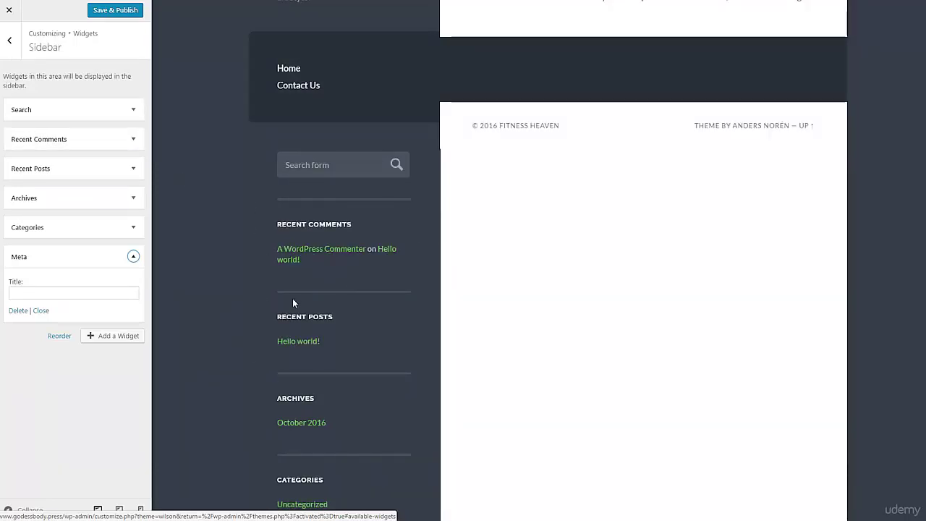
Step: Return to the widget areas and open Footer A
left_click(13, 61)
left_click(11, 41)
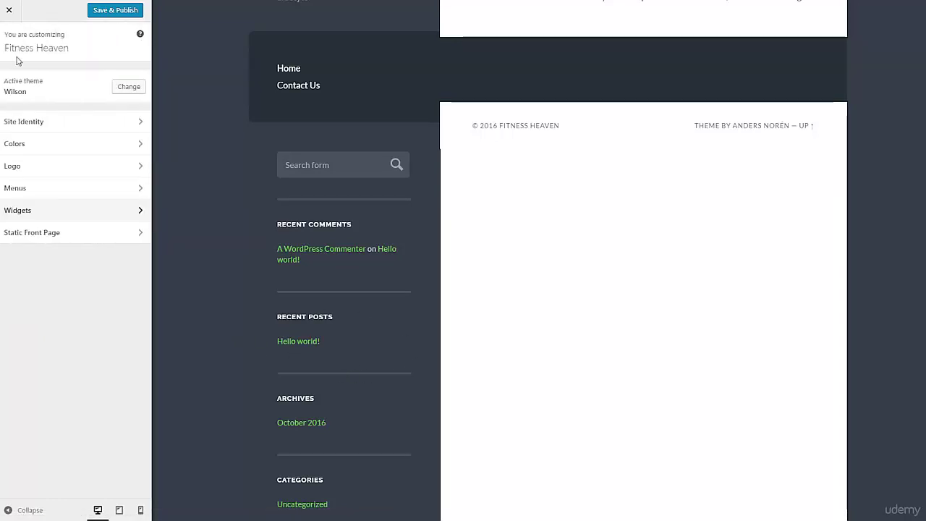
left_click(47, 208)
left_click(62, 101)
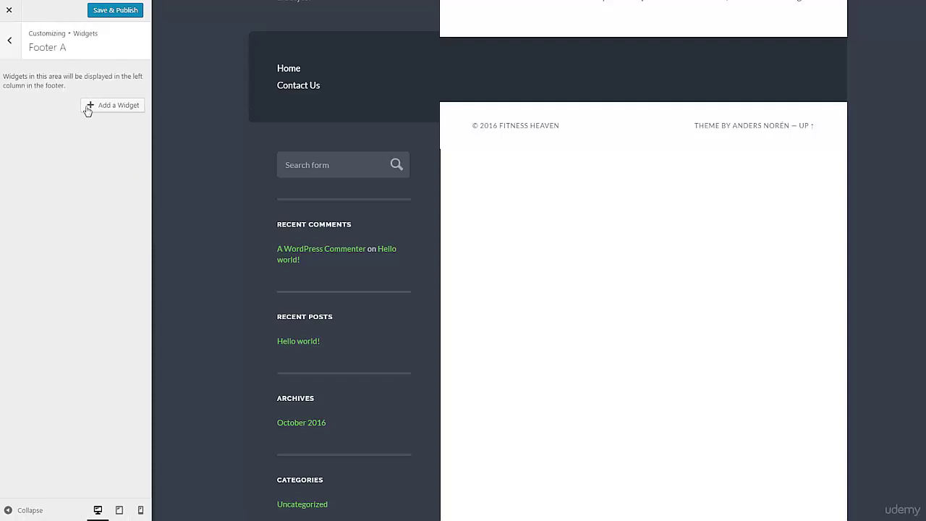
Step: Add a Search widget to Footer A and return to the widget areas list
left_click(90, 107)
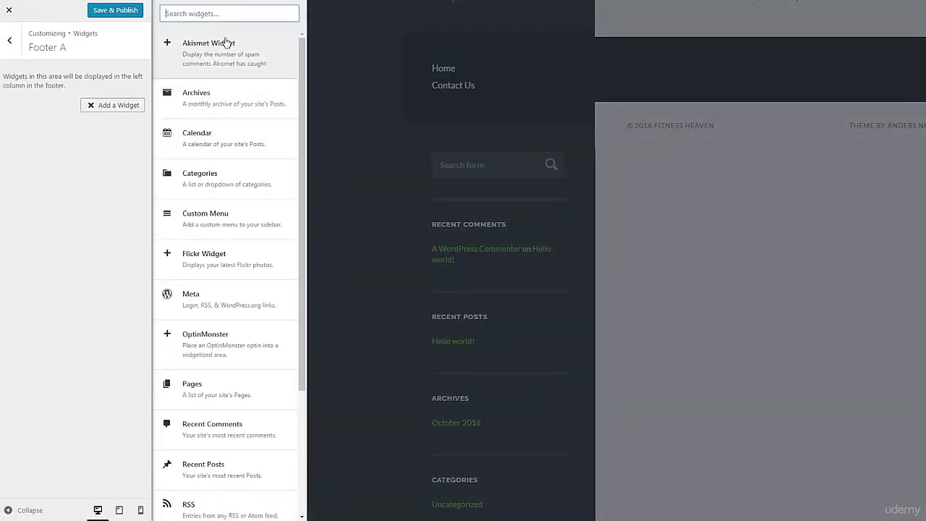
scroll(229, 410, "down", 2)
scroll(232, 415, "down", 1)
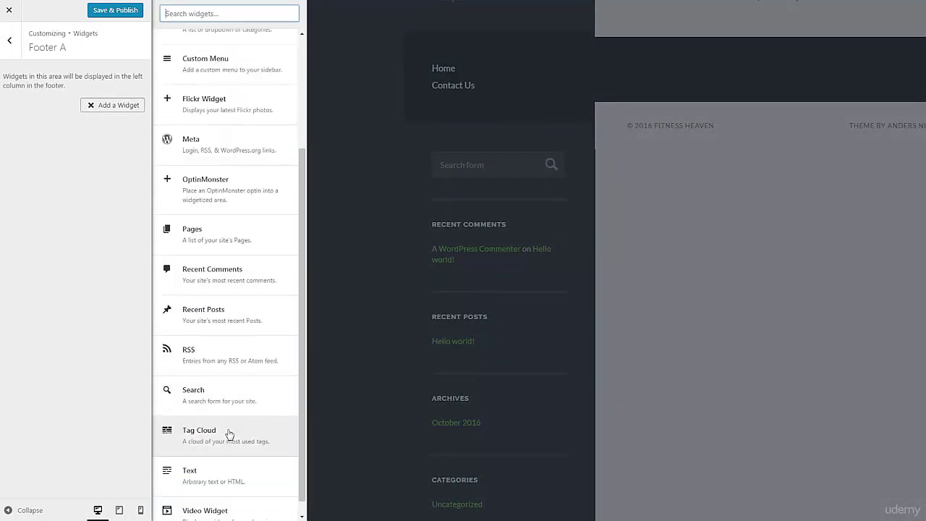
left_click(228, 408)
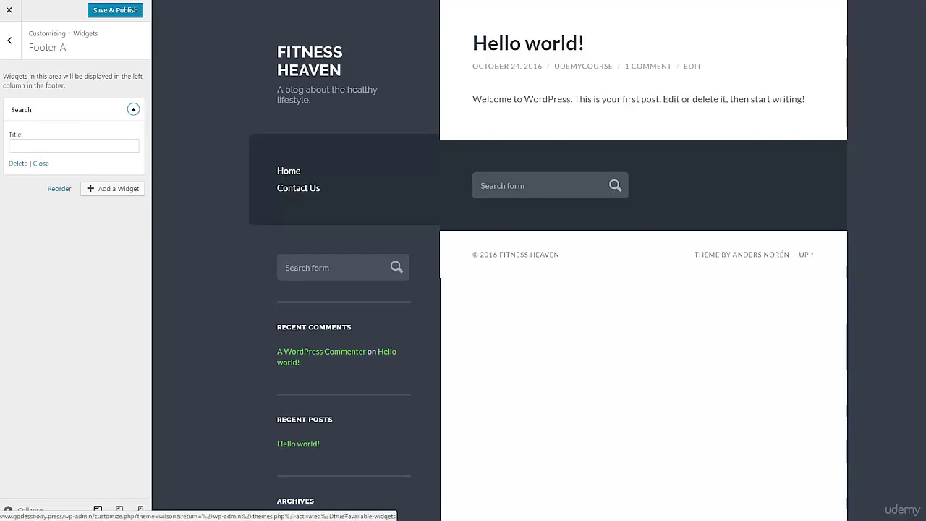
left_click(10, 41)
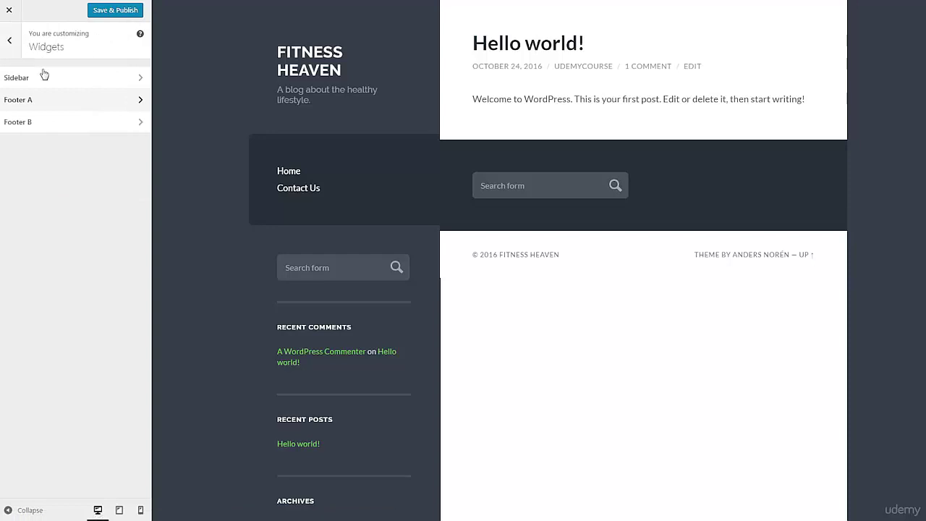
Step: Leave Static Front Page on latest posts and Save & Publish the Customizer changes
left_click(9, 42)
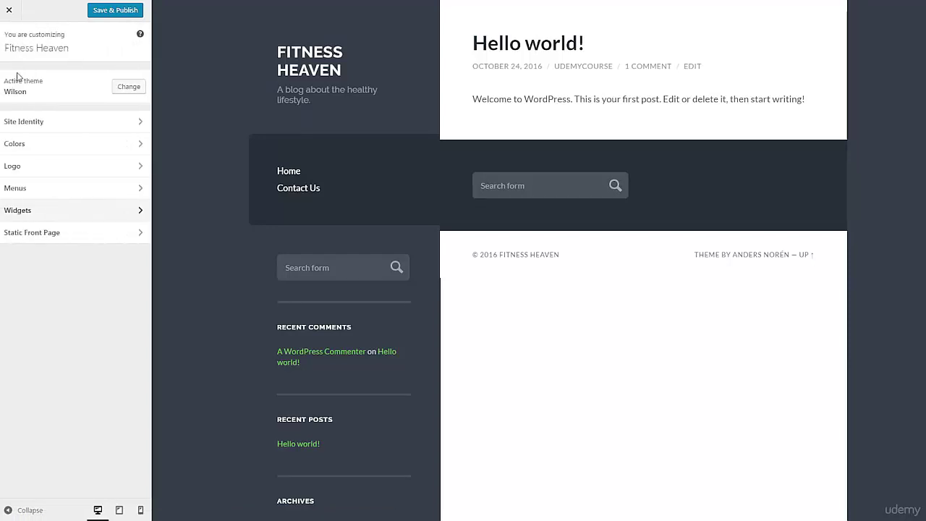
left_click(34, 234)
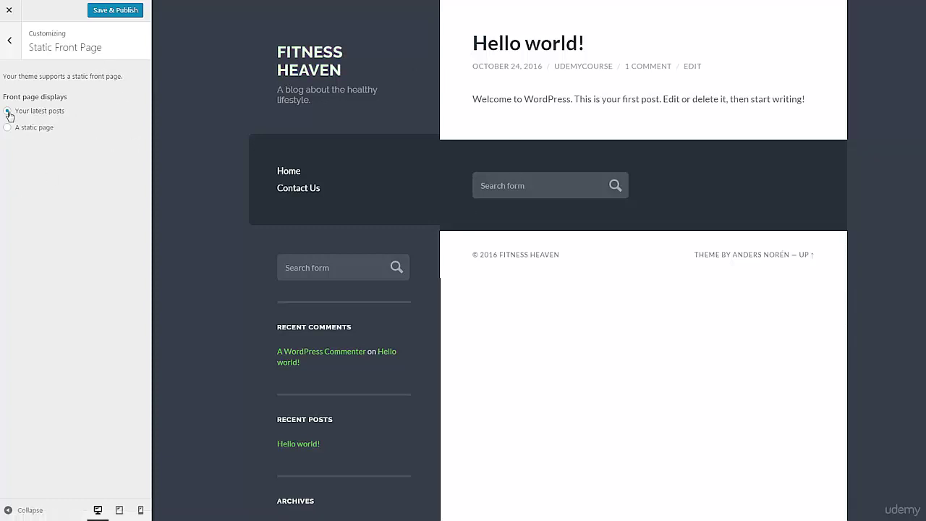
left_click(10, 41)
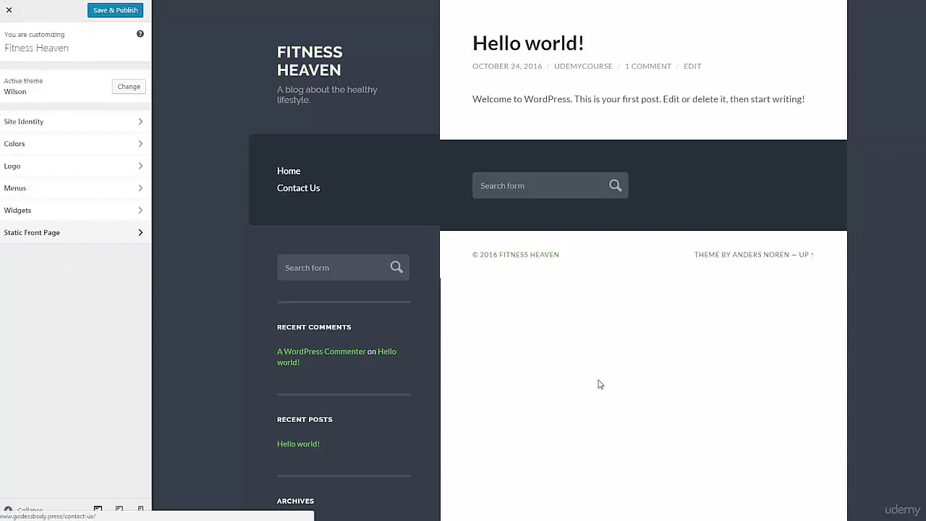
left_click(118, 16)
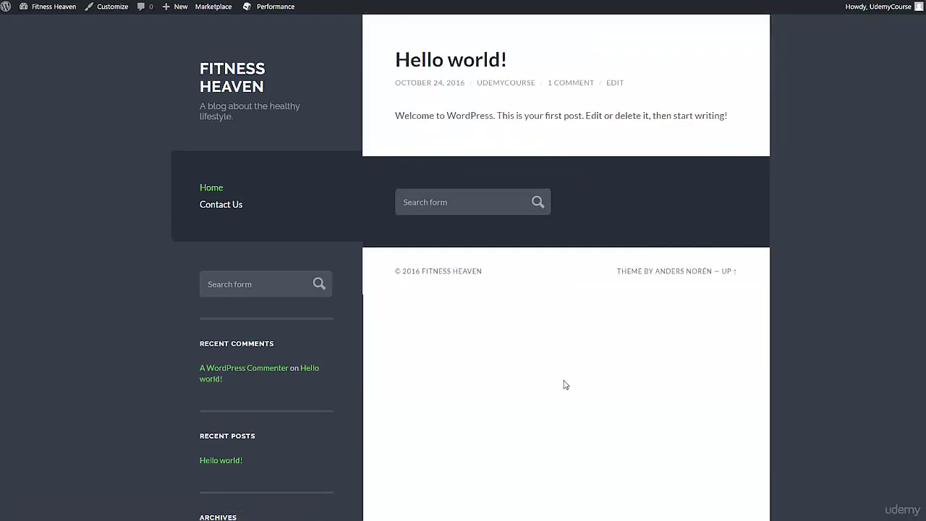
Step: Scroll through the live Fitness Heaven site
scroll(560, 382, "down", 2)
scroll(645, 231, "up", 2)
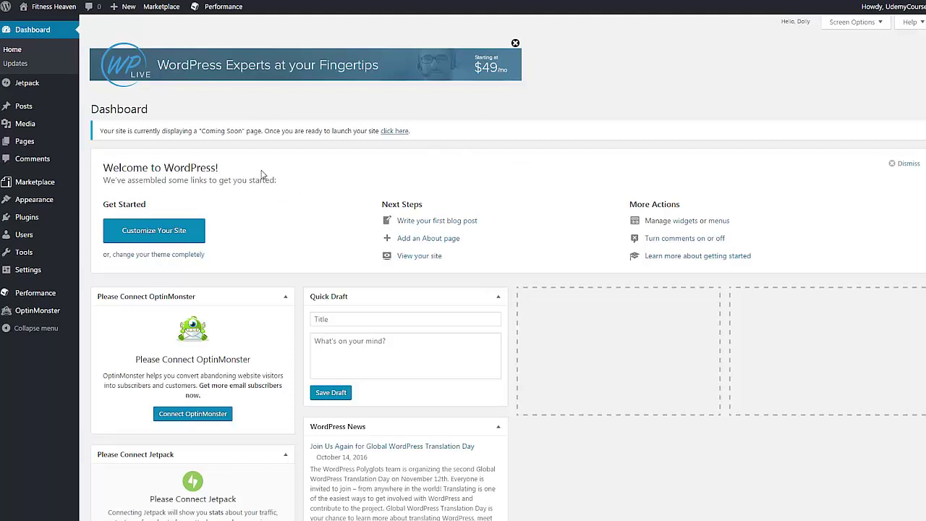
Step: Start a new post titled '7 Tips to losing weight quickly!'
mouse_move(55, 107)
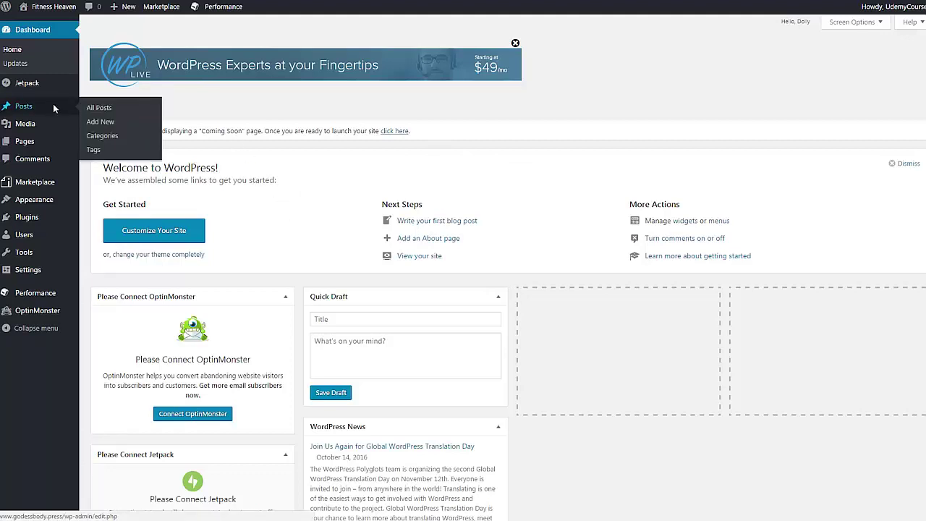
left_click(54, 108)
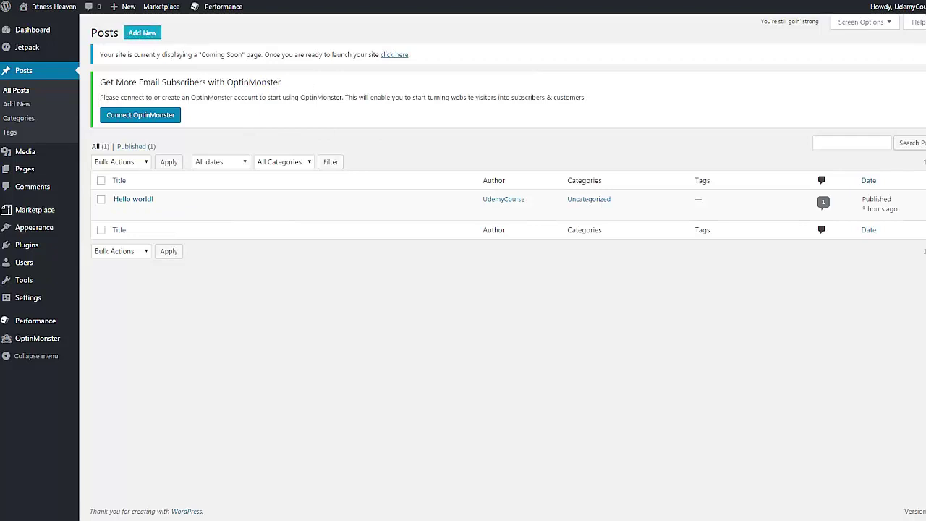
left_click(143, 33)
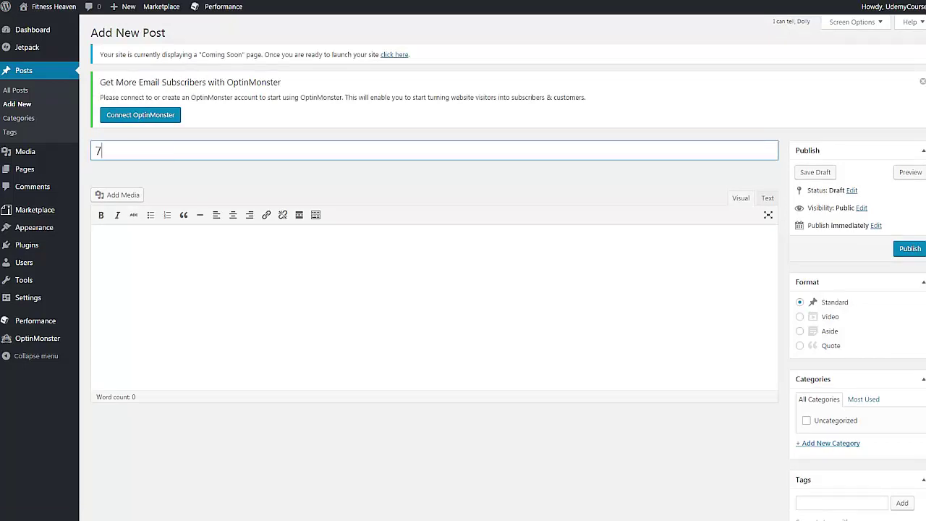
type("Tips to losing weigh")
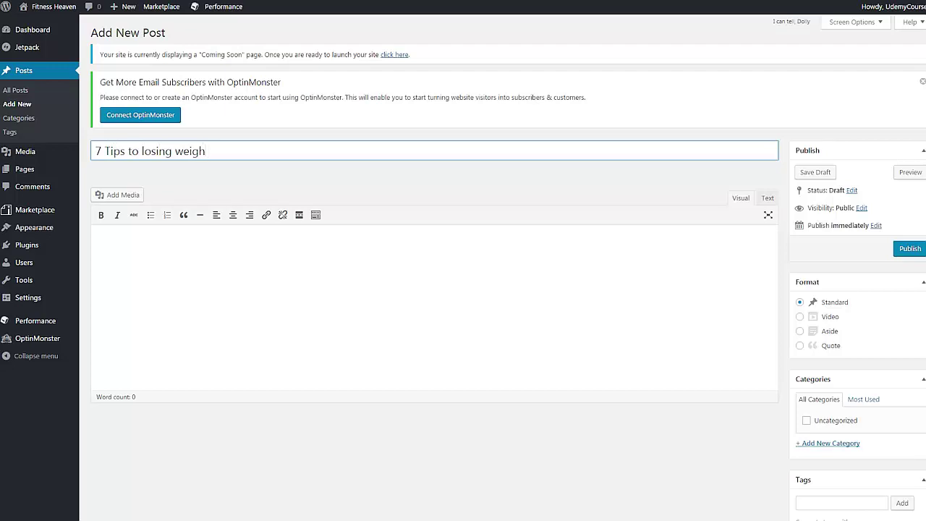
type("t quickly!")
Step: Write 'This is a test post, this is my blog.' in the body and publish
left_click(263, 238)
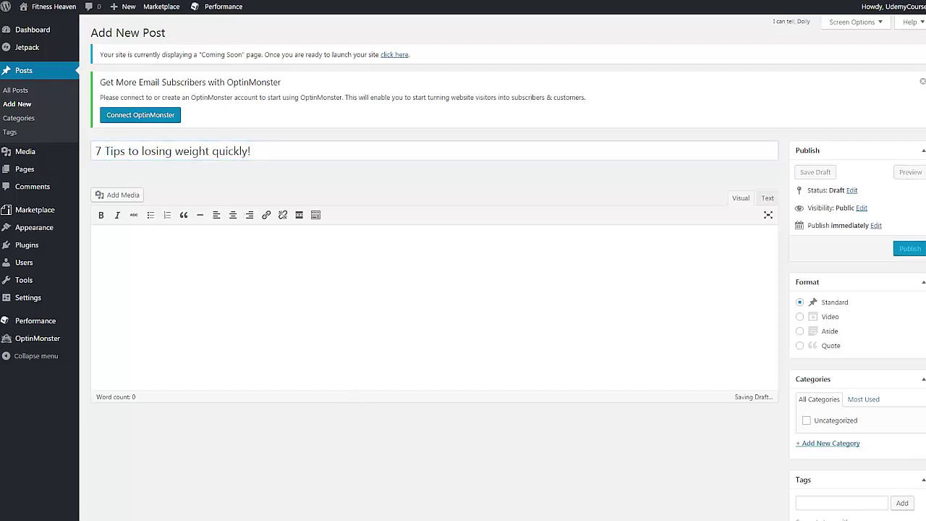
scroll(263, 189, "down", 1)
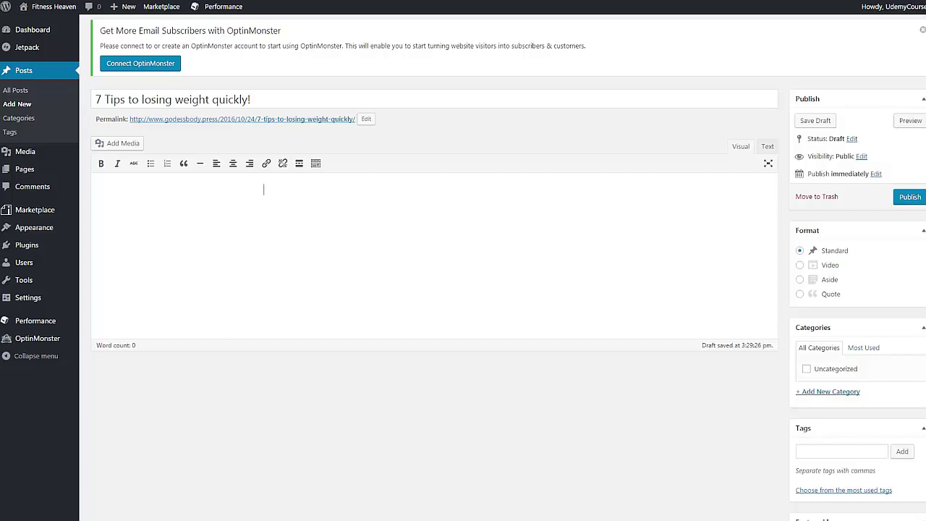
type("This is a test post, this is my blog.")
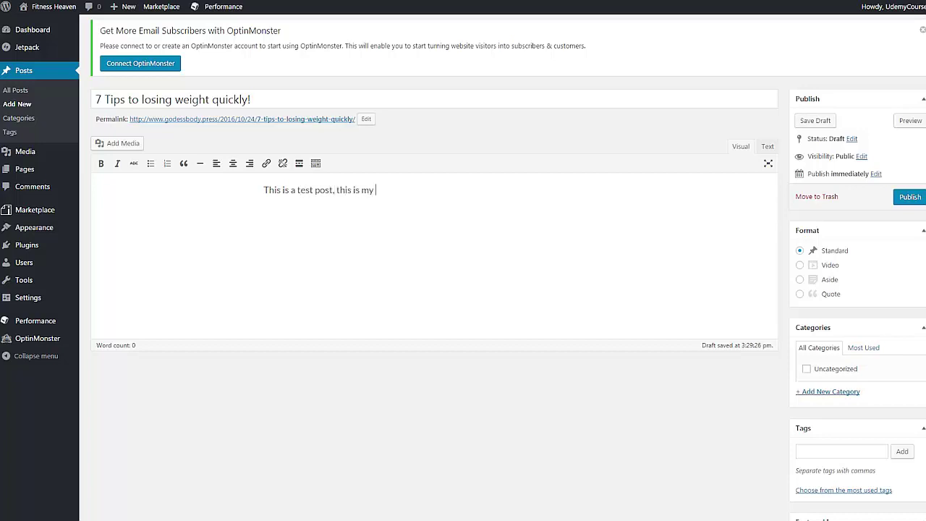
scroll(716, 225, "up", 1)
key("Return")
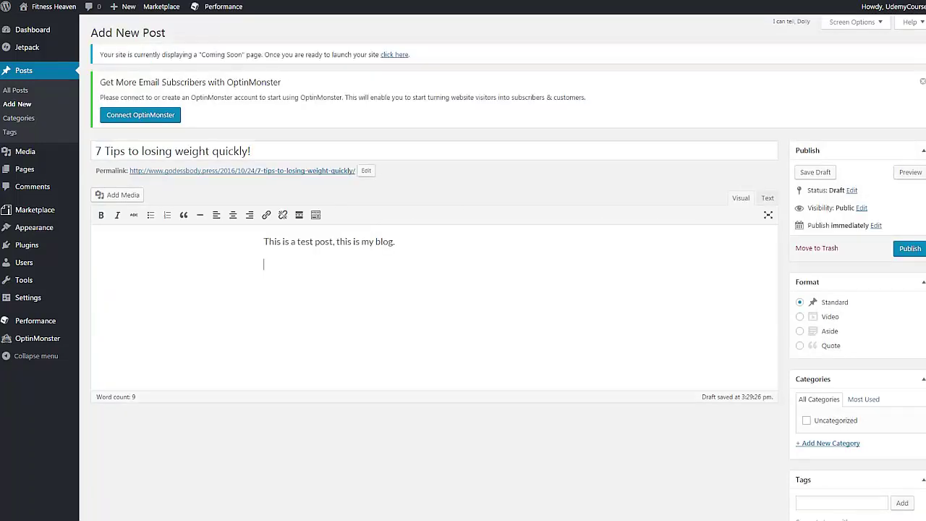
scroll(416, 210, "down", 1)
scroll(417, 210, "up", 1)
left_click(912, 249)
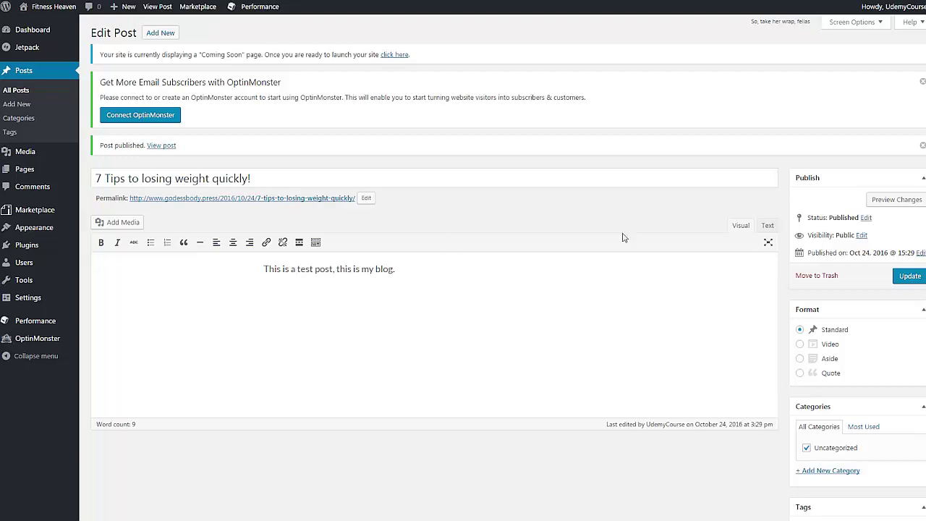
Step: Create and assign a new 'Weight loss' category to the post
scroll(566, 252, "down", 2)
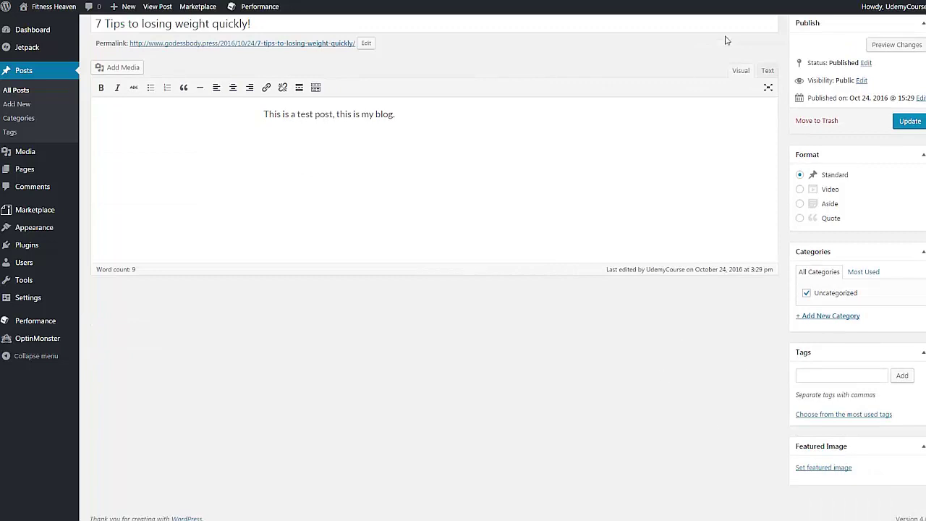
left_click(825, 316)
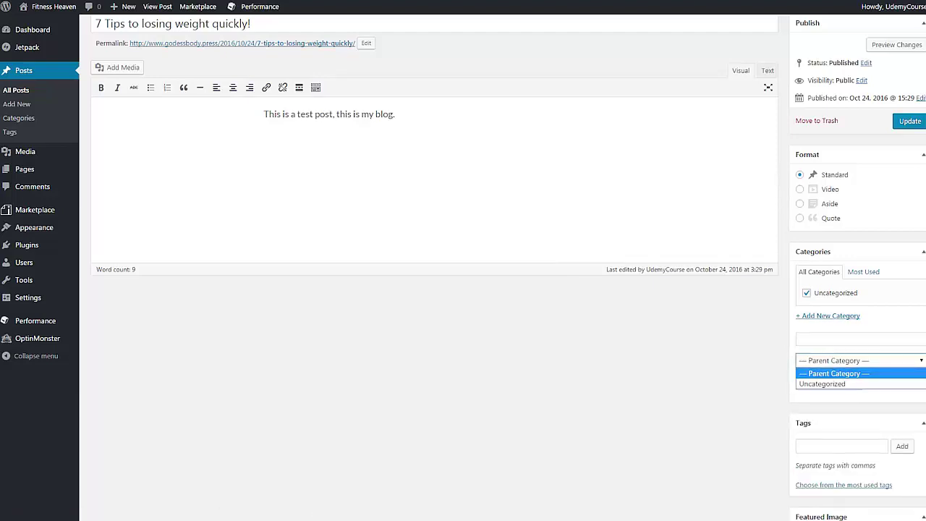
left_click(838, 338)
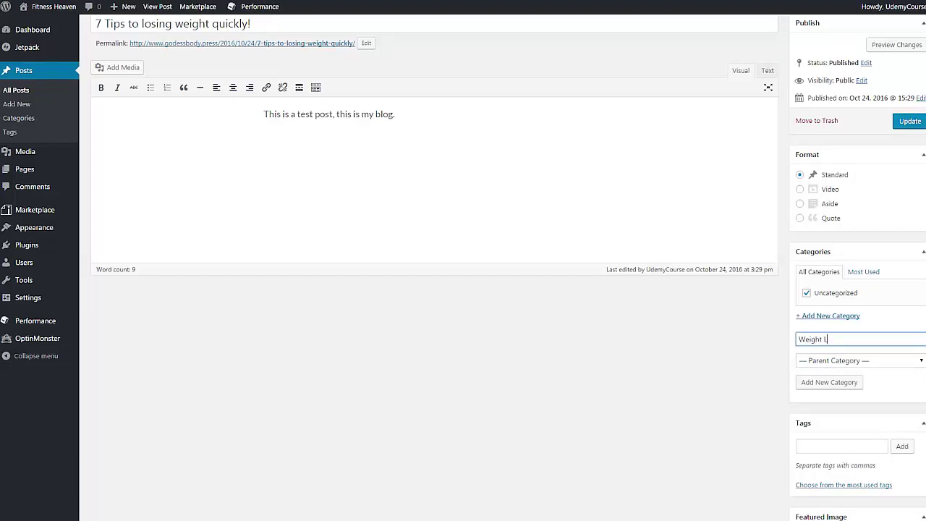
left_click(848, 384)
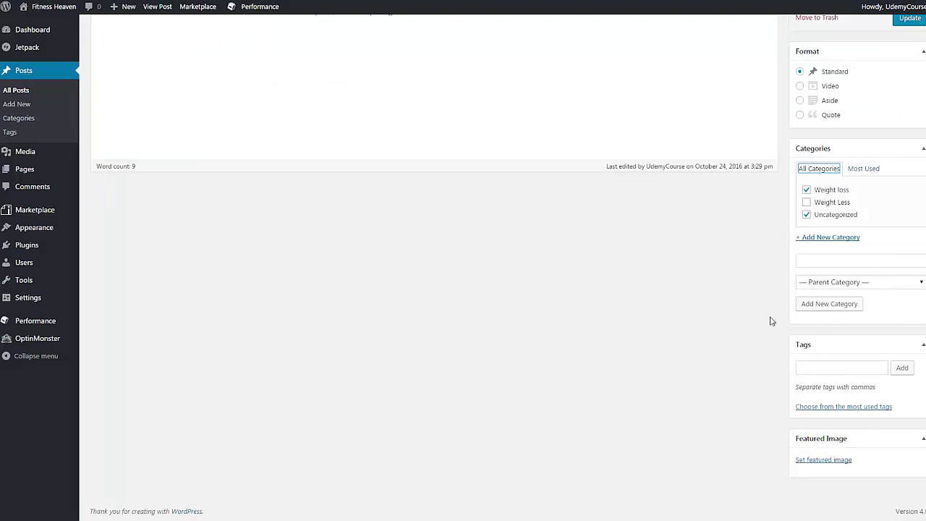
Step: Tag the post with Tips, Weight loss and top list
left_click(799, 369)
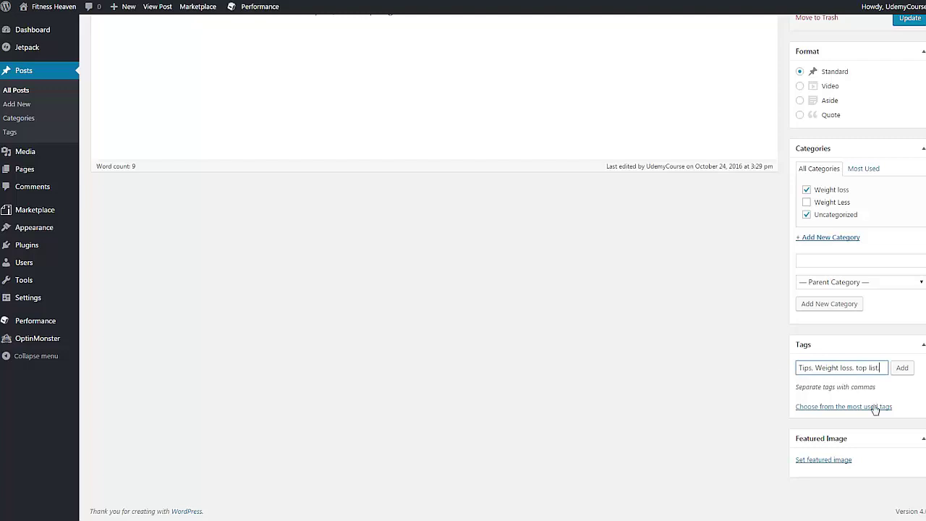
left_click(900, 369)
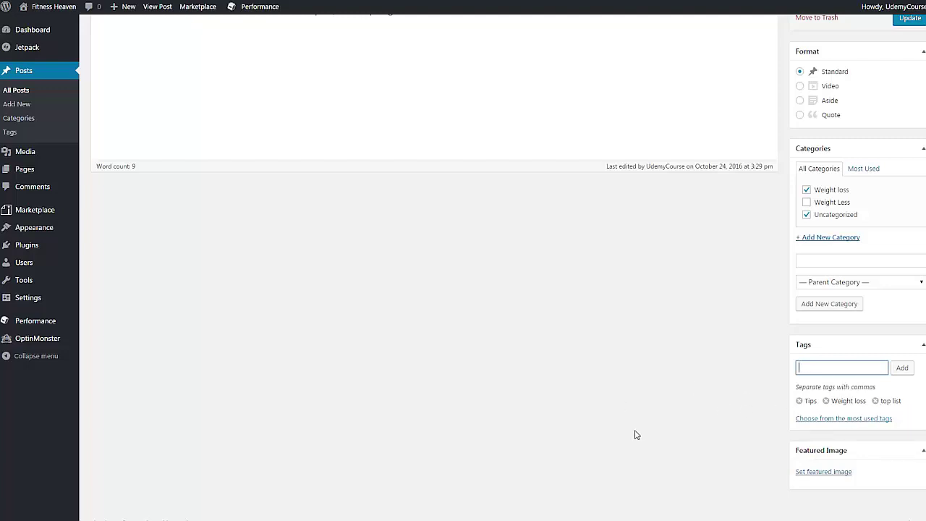
scroll(639, 432, "up", 4)
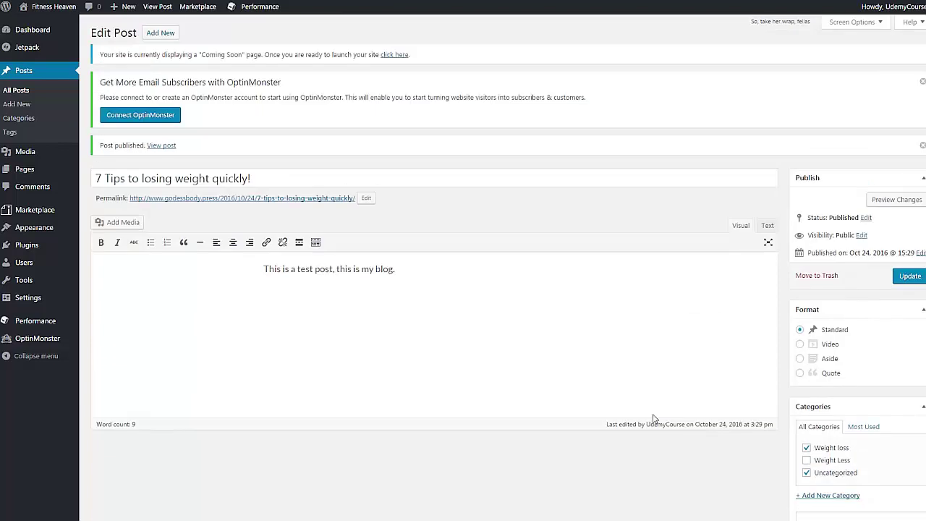
Step: Update the post to save its new category and tags
left_click(909, 277)
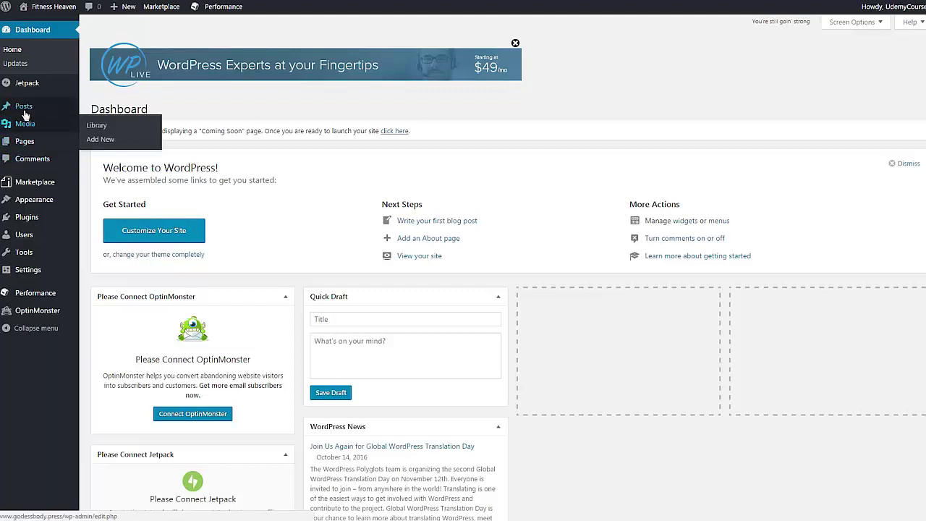
mouse_move(44, 145)
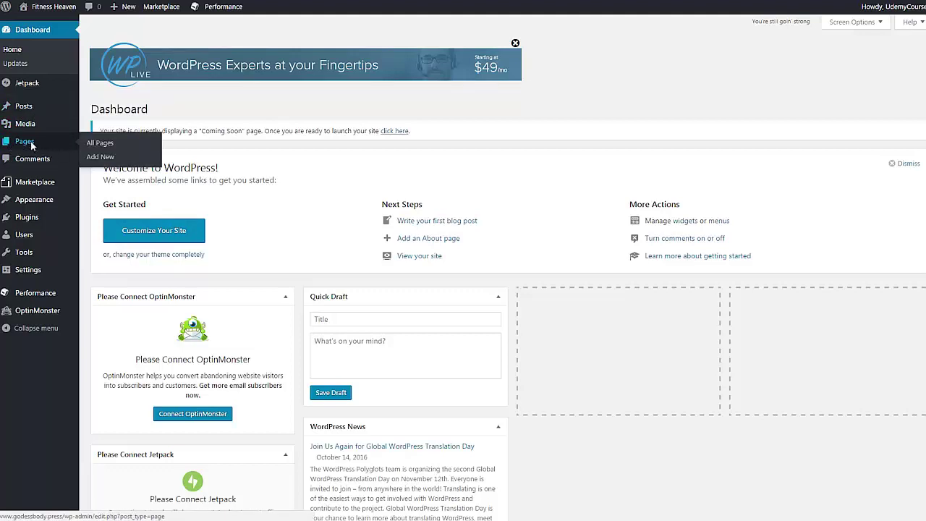
left_click(32, 146)
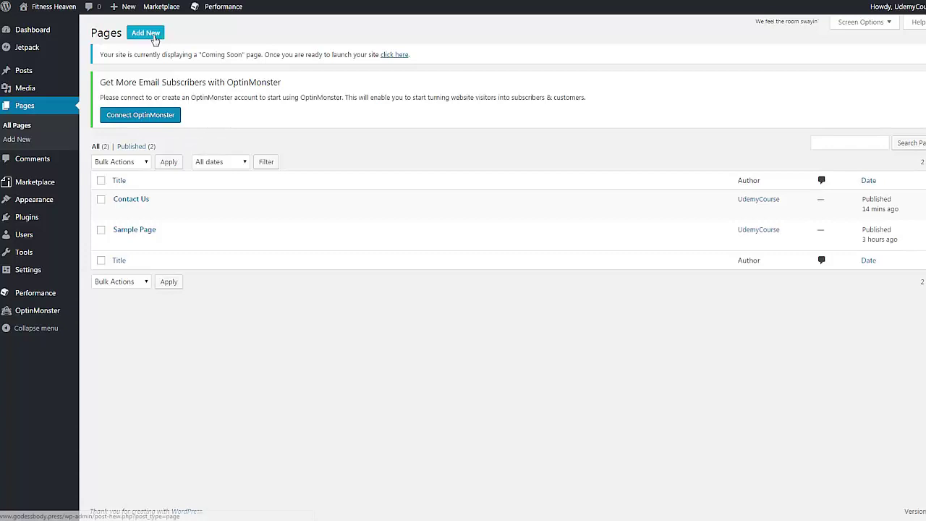
Step: Create a page titled 'Test page' with a test sentence in the body, no parent
left_click(146, 33)
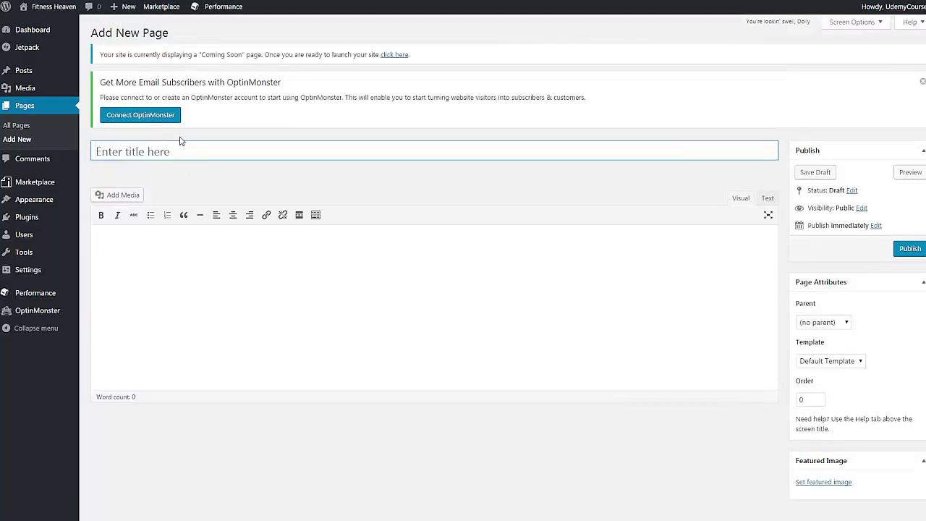
type("Test page")
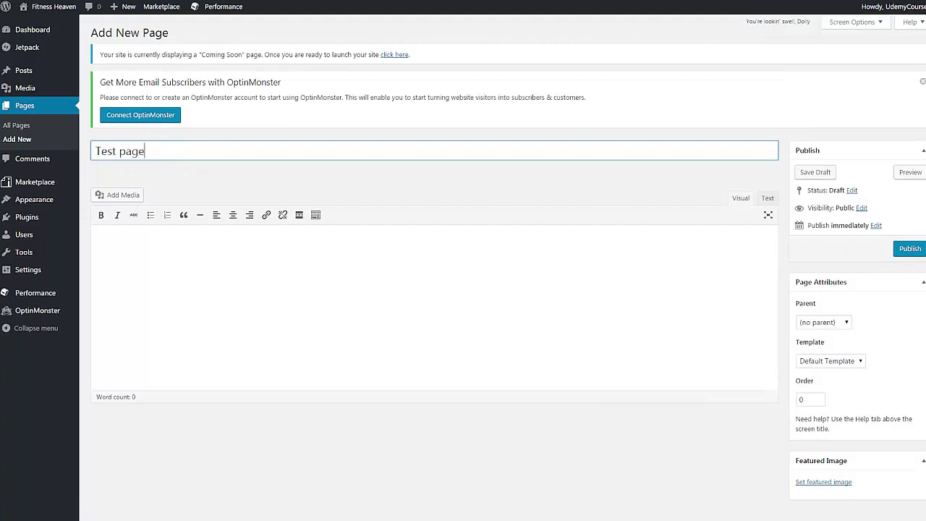
left_click(505, 255)
type("This is my t")
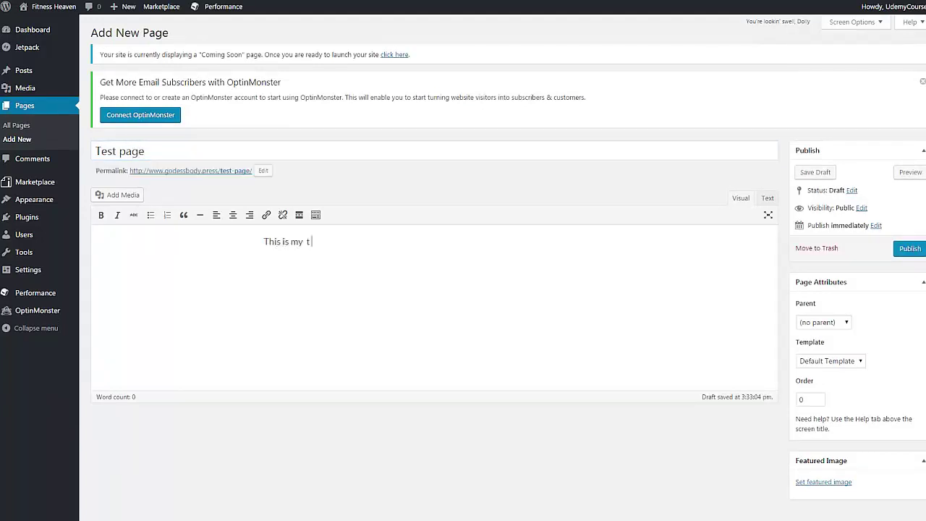
type("est pag")
type(" page now")
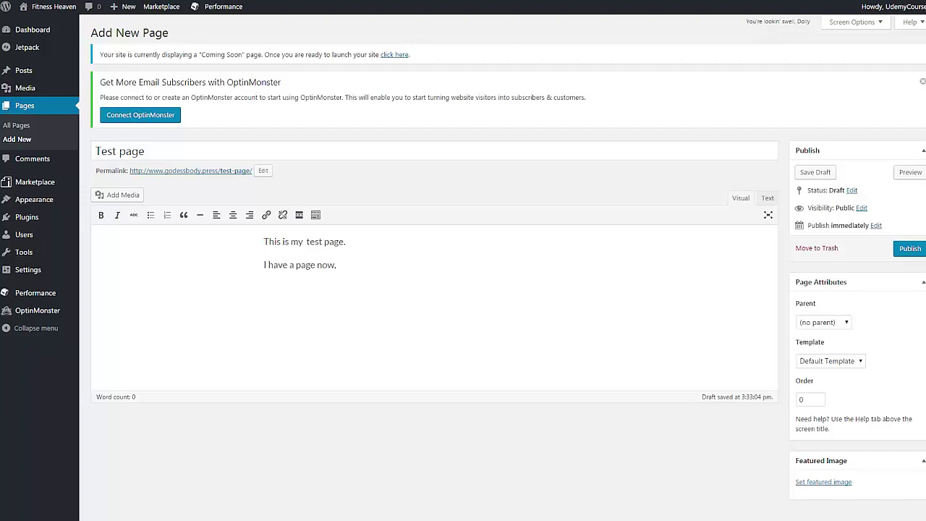
type(", and I made a blog post ear")
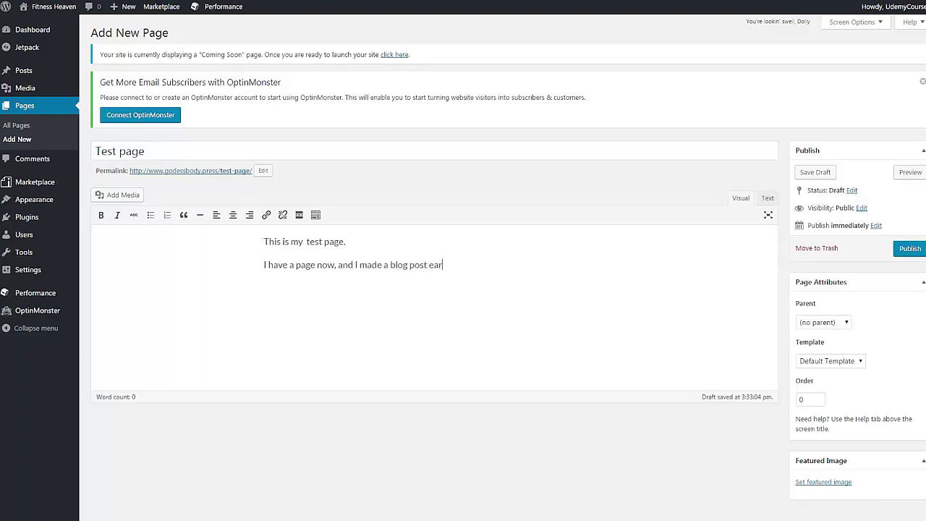
type("elier!")
scroll(756, 391, "down", 1)
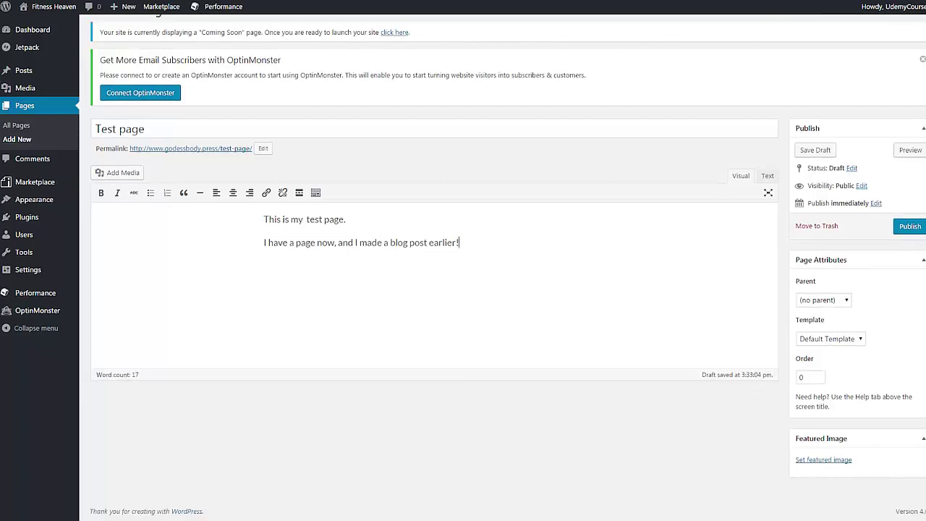
scroll(871, 336, "up", 1)
left_click(822, 322)
left_click(822, 325)
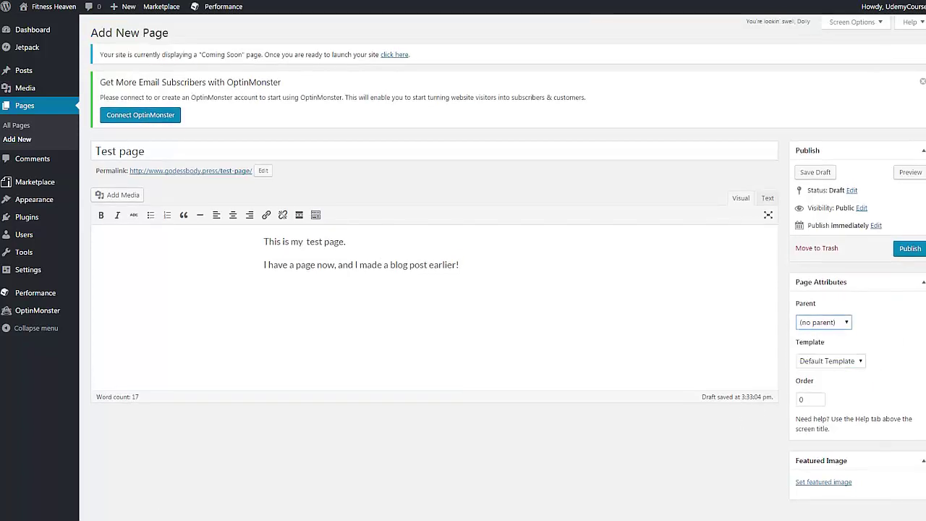
left_click(460, 265)
Step: Publish Test page, view it on the live site, then go to the Fitness Heaven home page
left_click(904, 250)
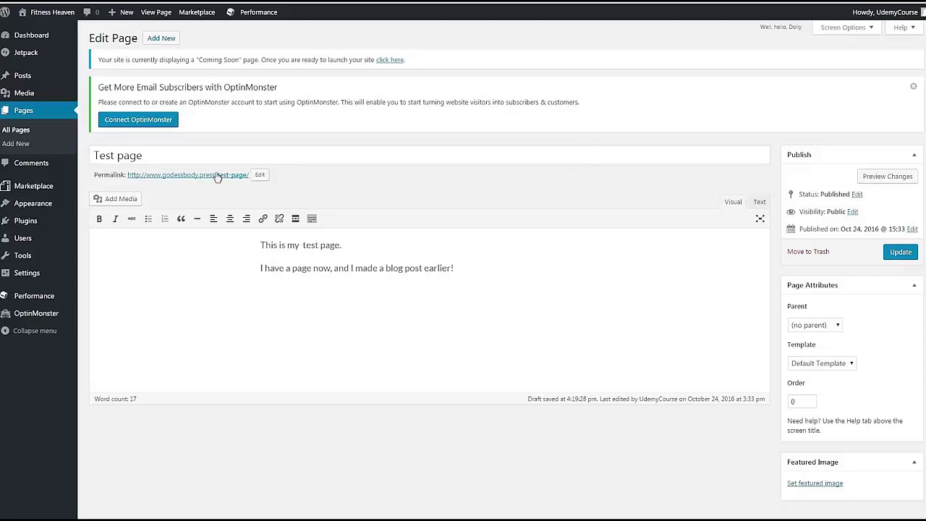
left_click_drag(213, 175, 229, 180)
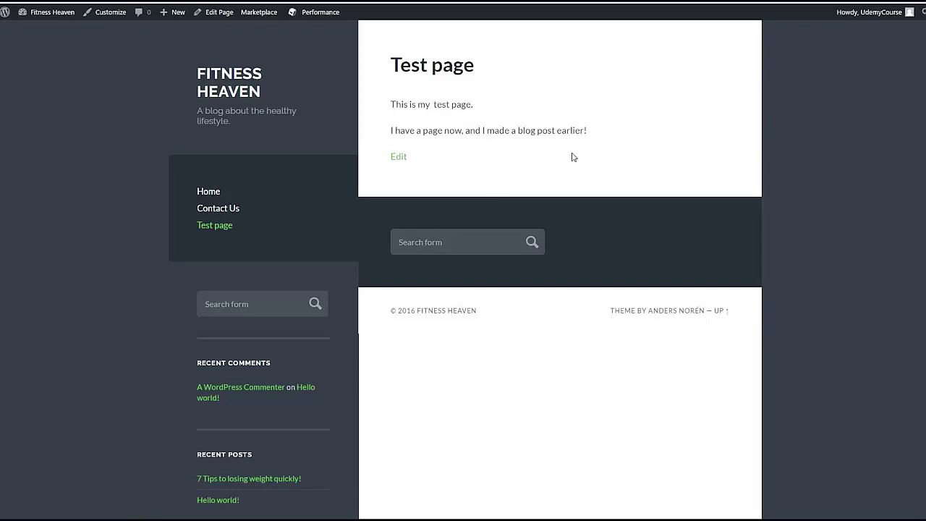
left_click(226, 192)
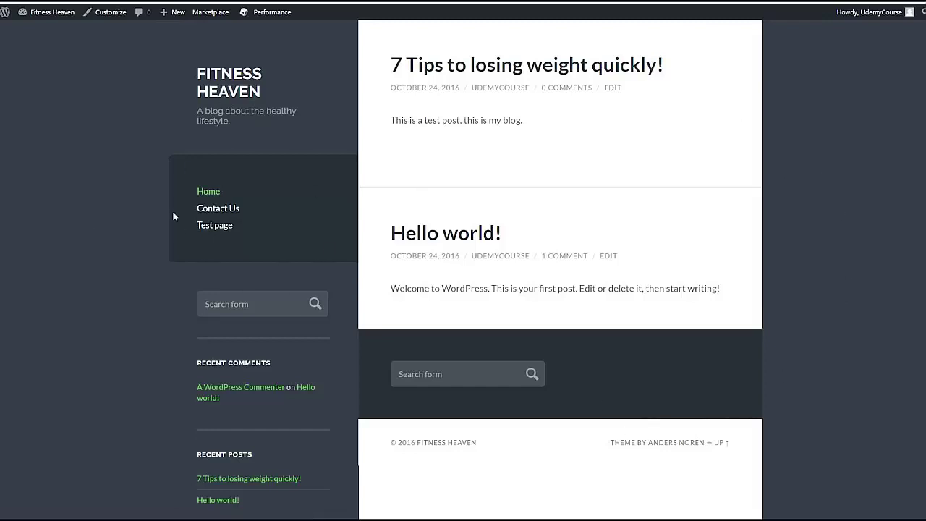
Step: In the Customizer, open the Main Menu and add Test page from the Pages list
left_click(105, 16)
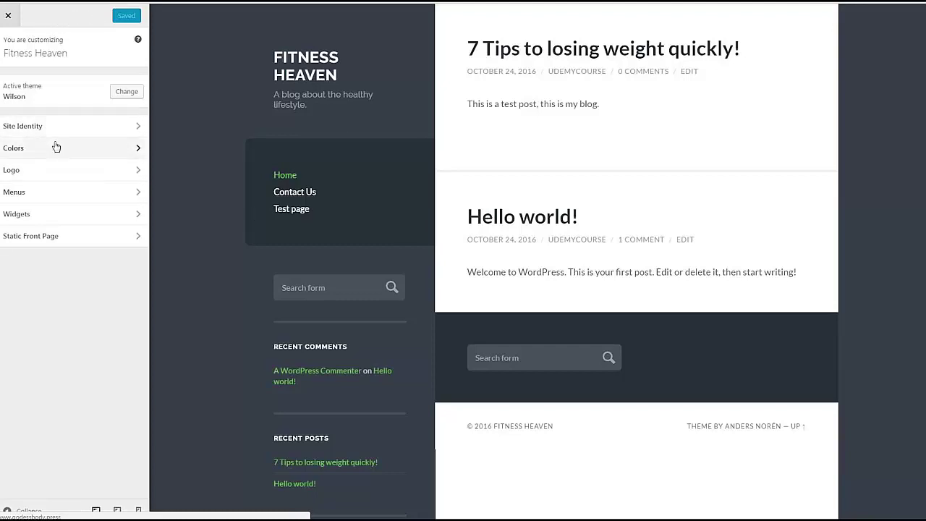
left_click(63, 199)
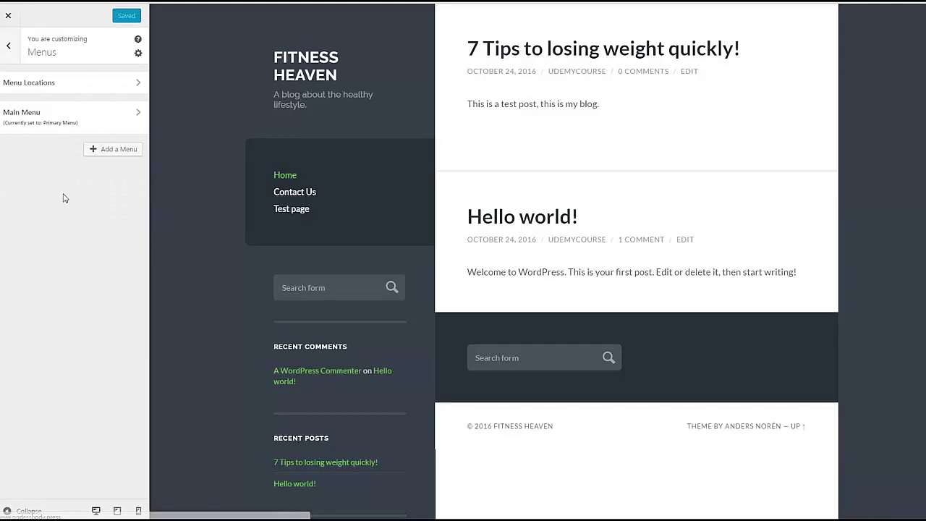
left_click(64, 121)
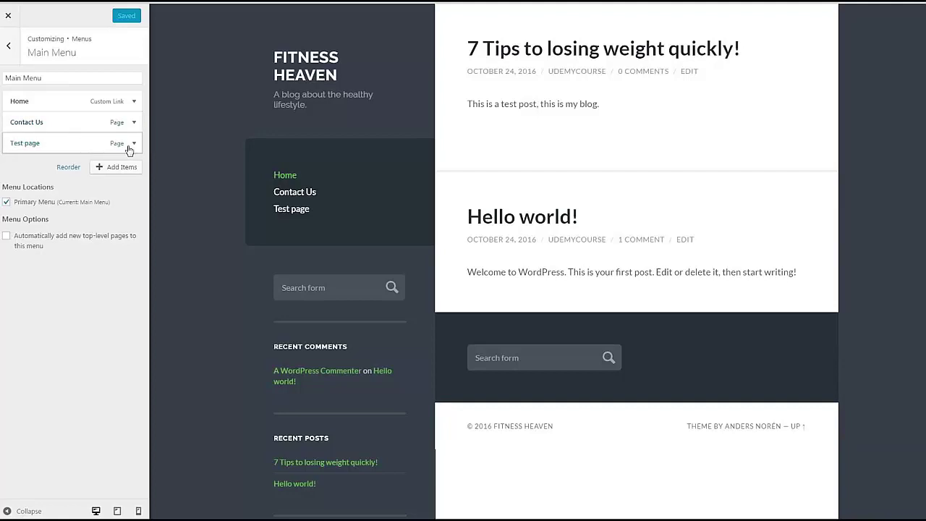
left_click(131, 171)
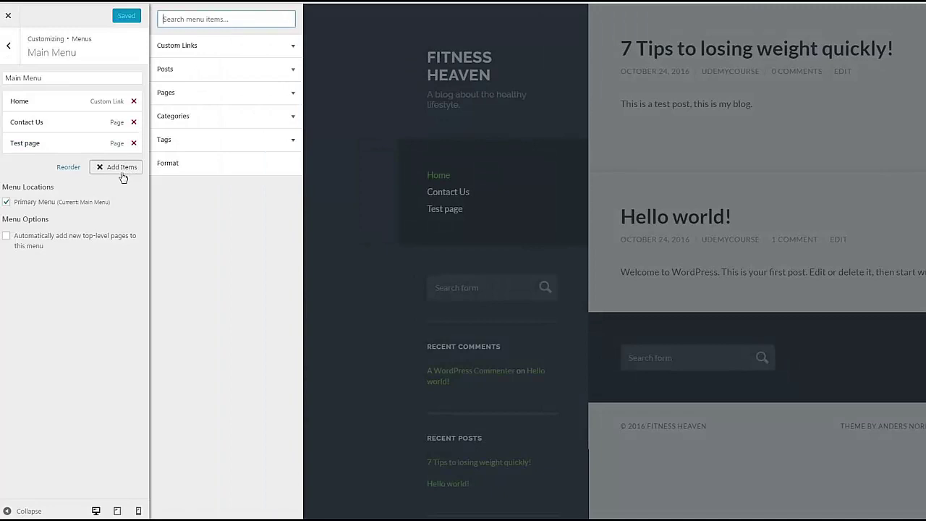
left_click(225, 93)
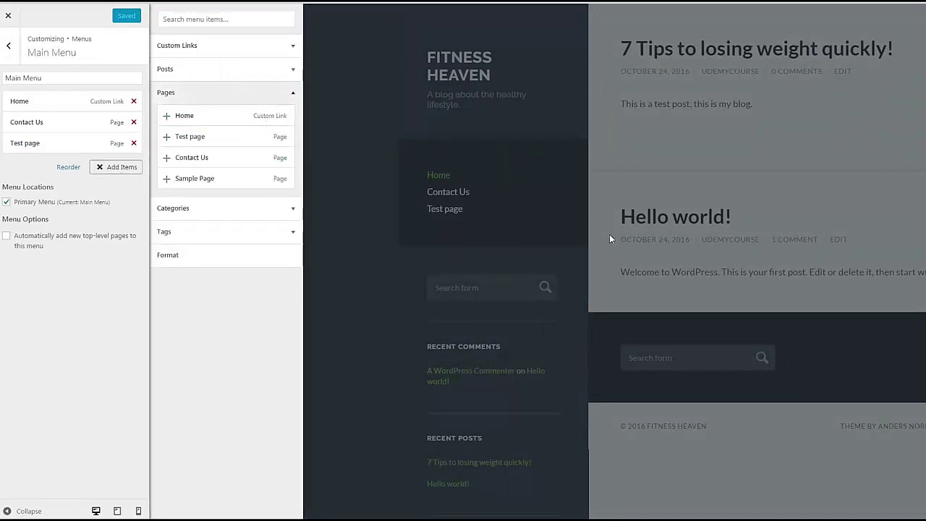
left_click(208, 142)
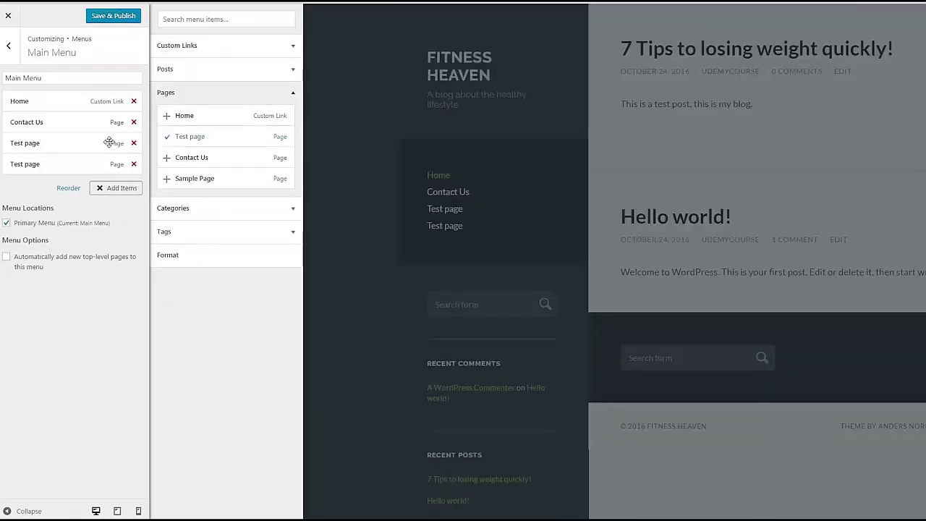
Step: Remove both Test page entries from the Main Menu and Save & Publish
left_click(133, 143)
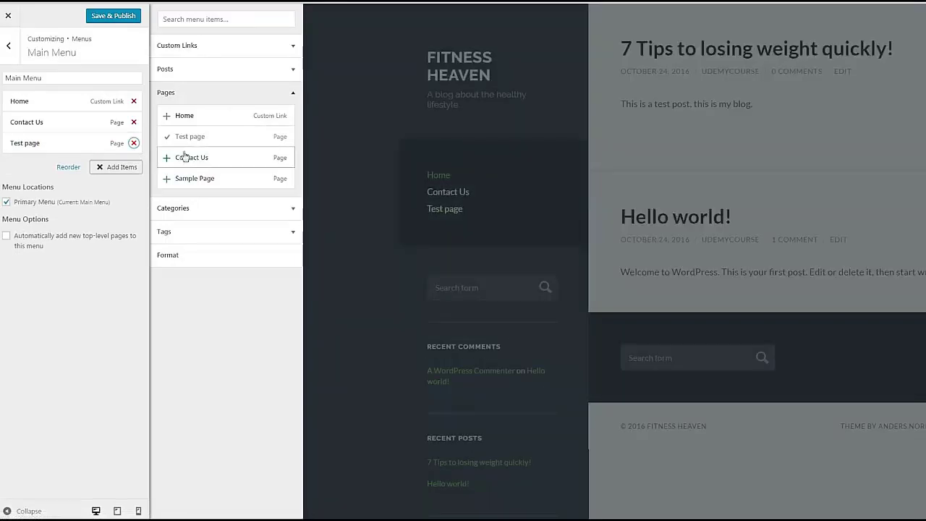
left_click(134, 143)
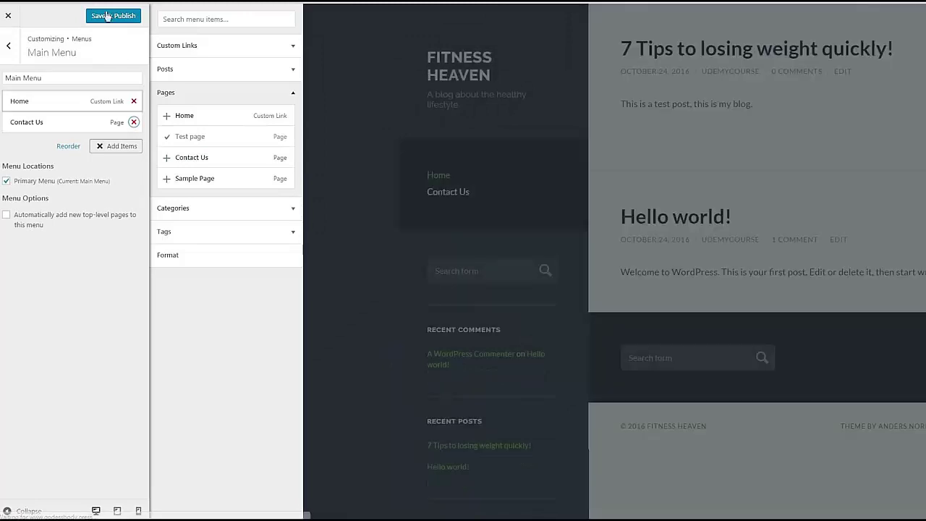
left_click(98, 18)
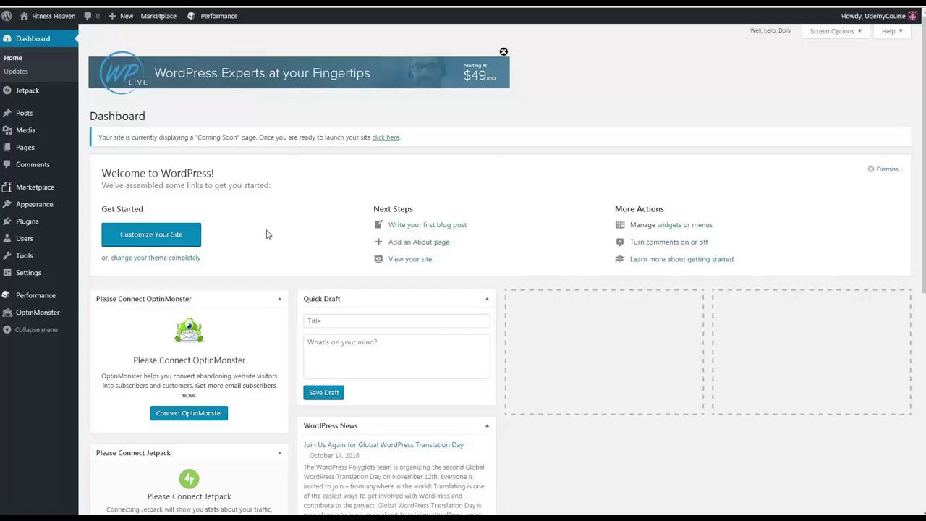
left_click(43, 223)
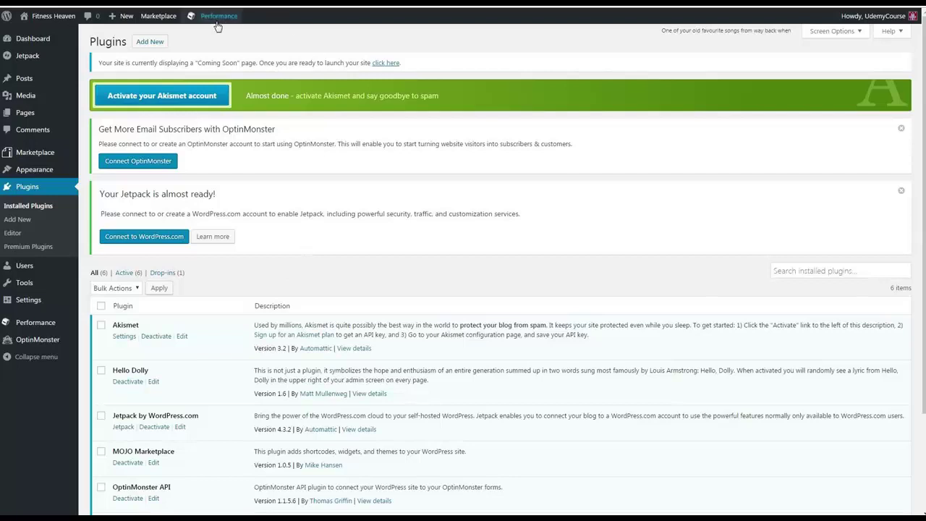
left_click(142, 43)
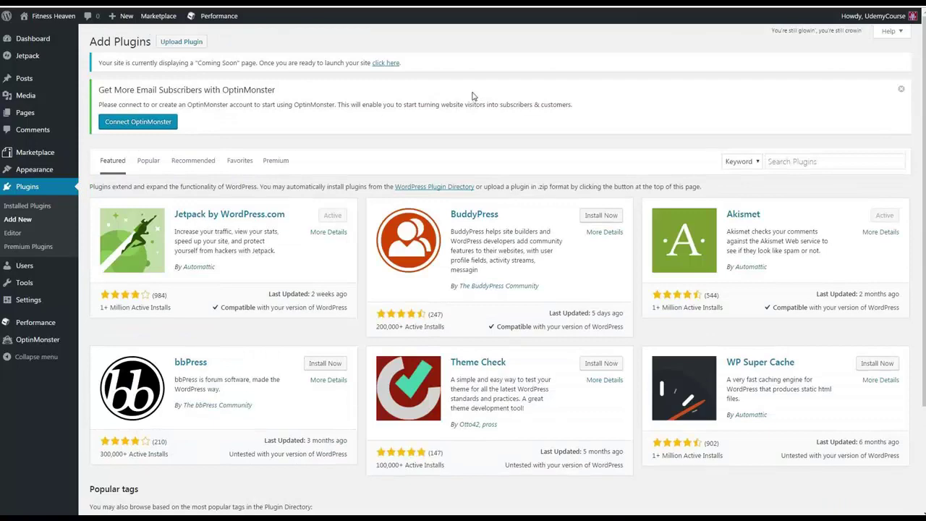
scroll(474, 98, "down", 2)
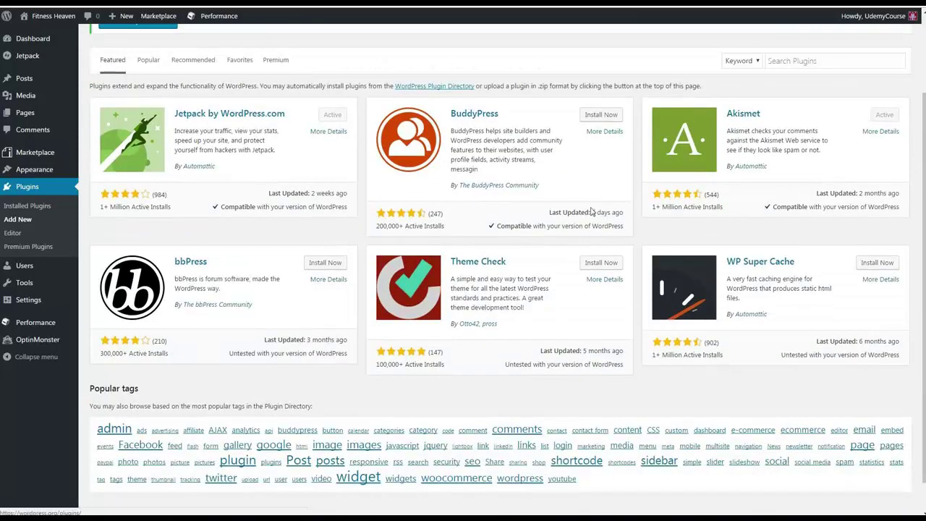
scroll(452, 150, "down", 1)
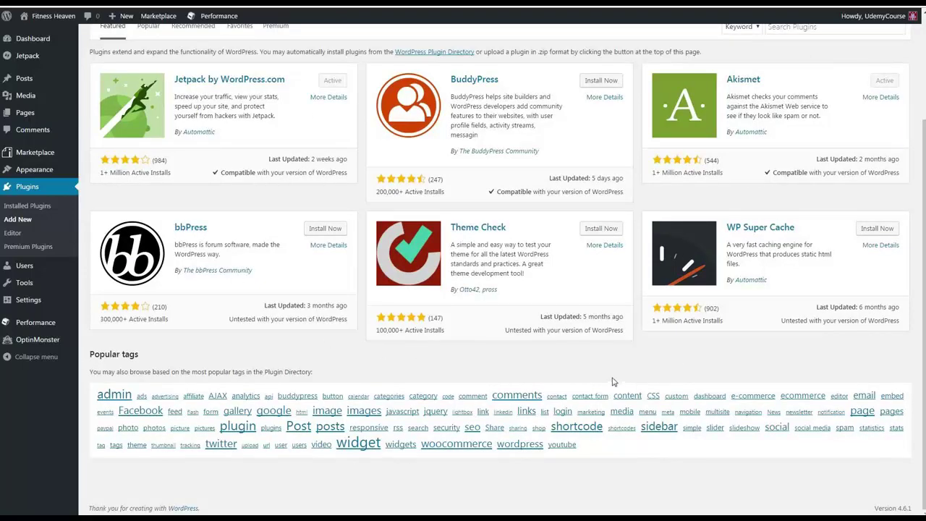
scroll(579, 378, "up", 1)
Step: Find Google Analytics Dashboard for WP under Popular plugins and install it
left_click(152, 83)
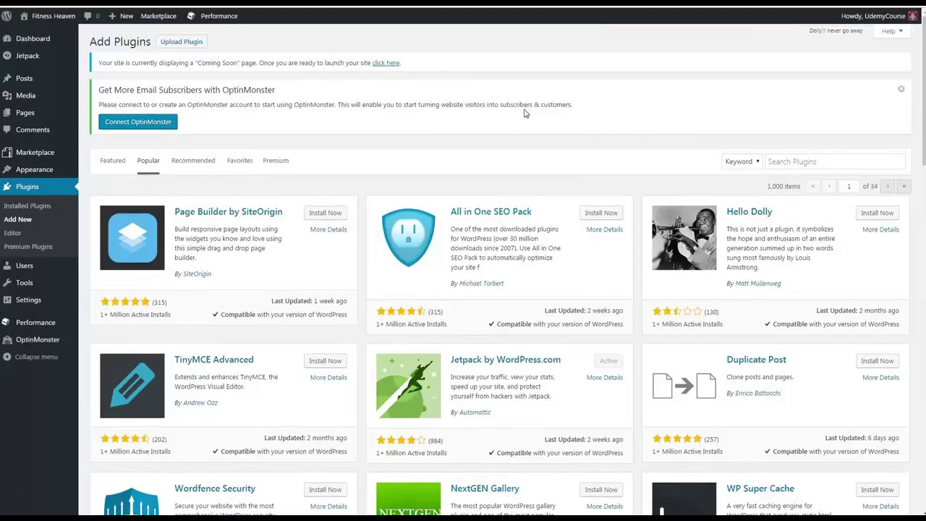
scroll(525, 113, "down", 1)
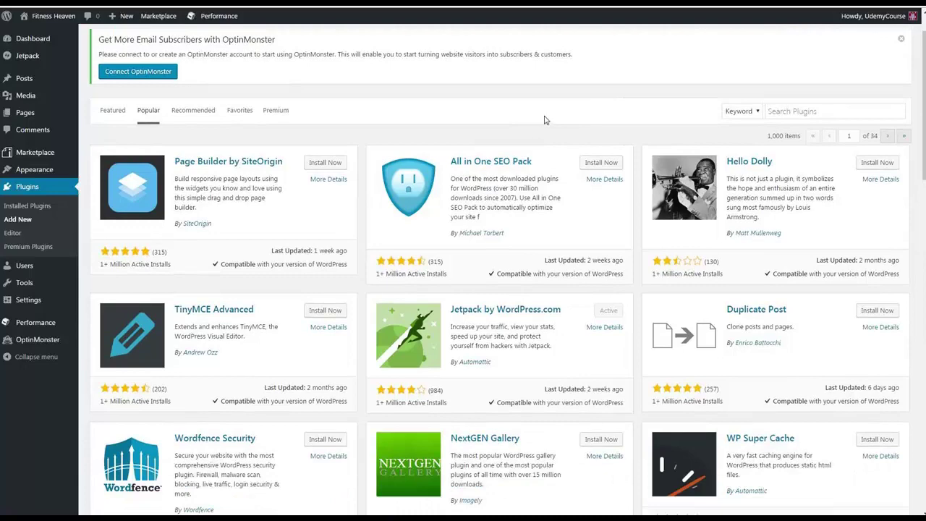
scroll(546, 120, "down", 2)
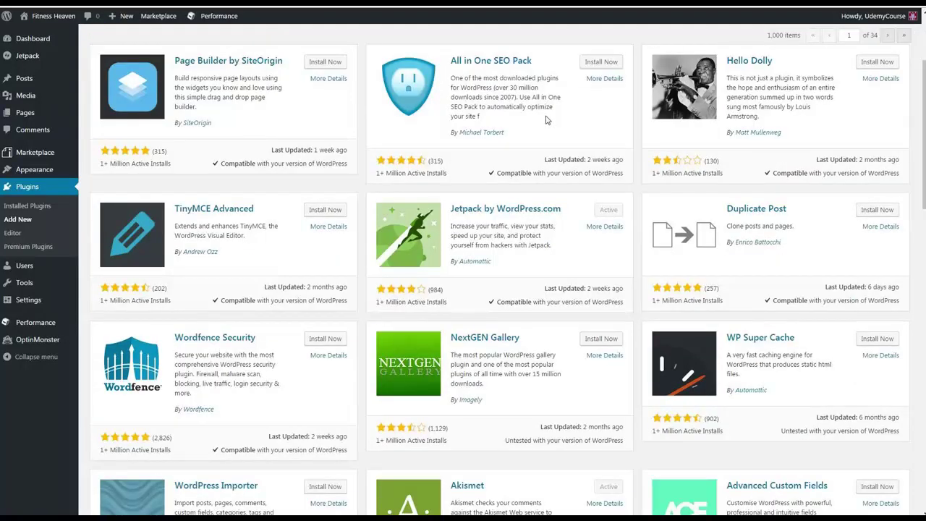
scroll(532, 219, "down", 1)
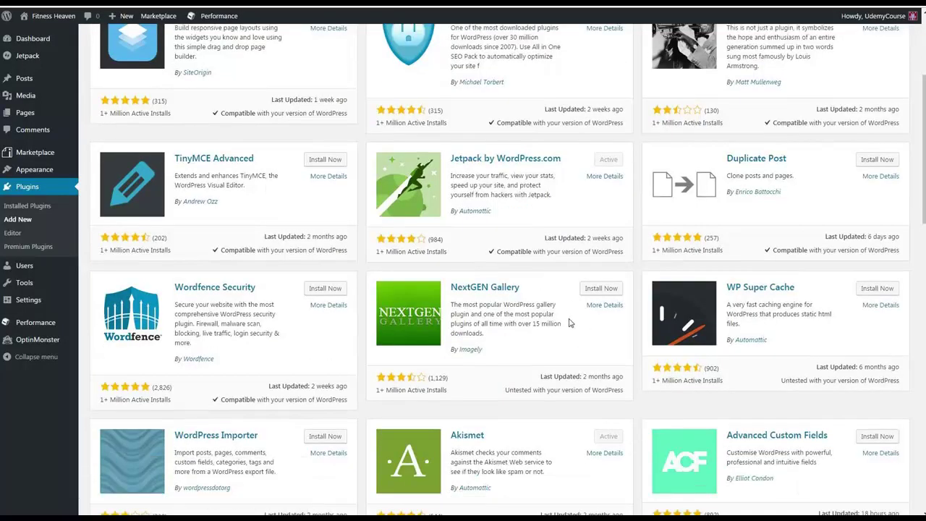
scroll(569, 322, "down", 4)
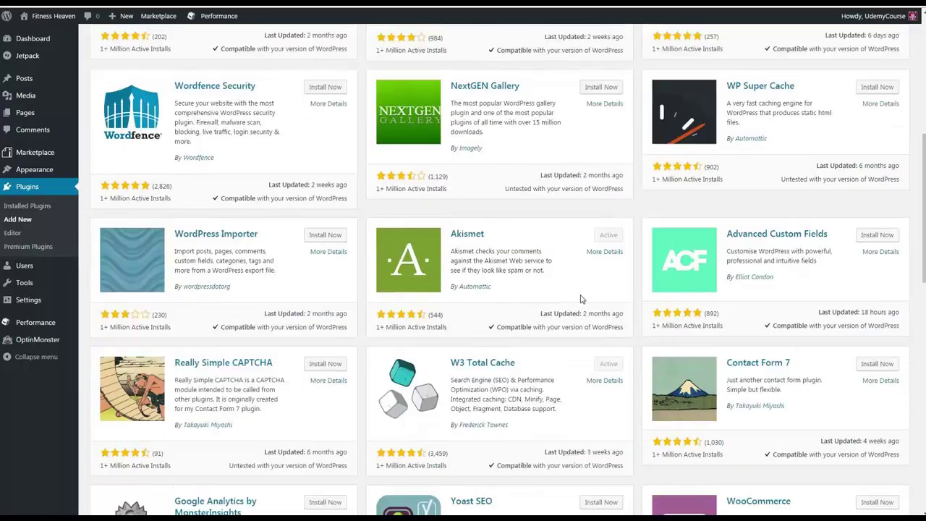
scroll(579, 298, "down", 5)
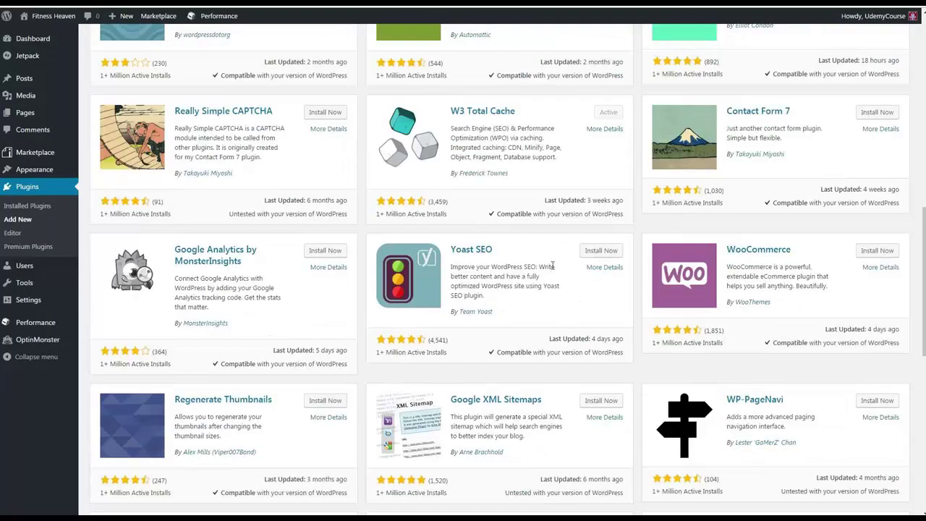
scroll(553, 262, "down", 3)
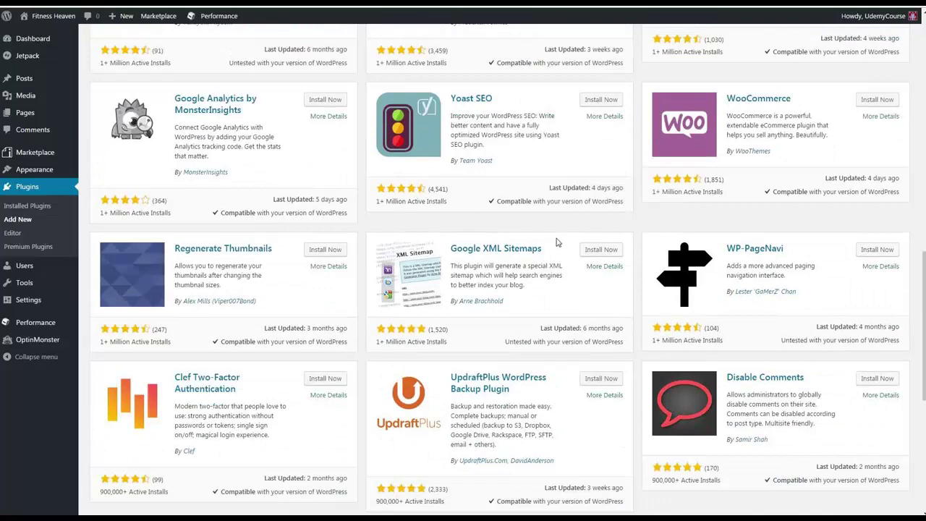
scroll(557, 243, "down", 3)
scroll(597, 239, "down", 2)
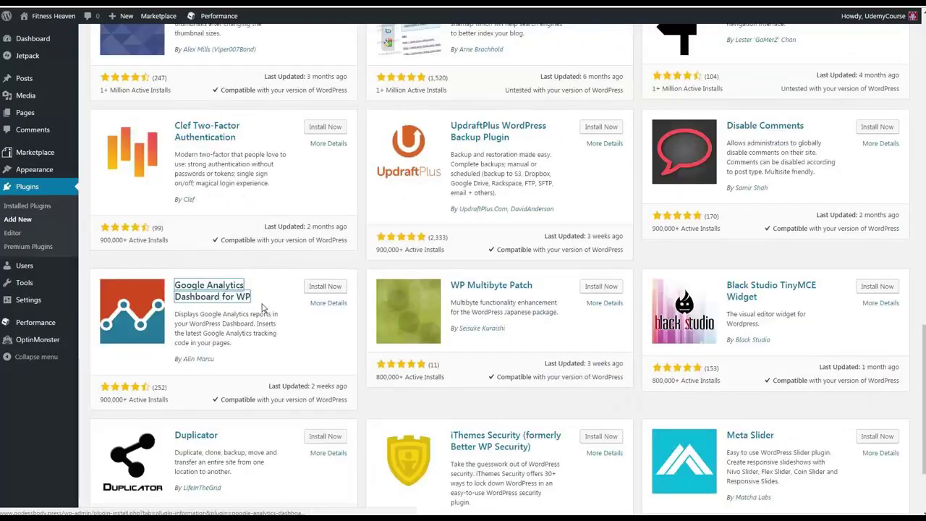
left_click(321, 289)
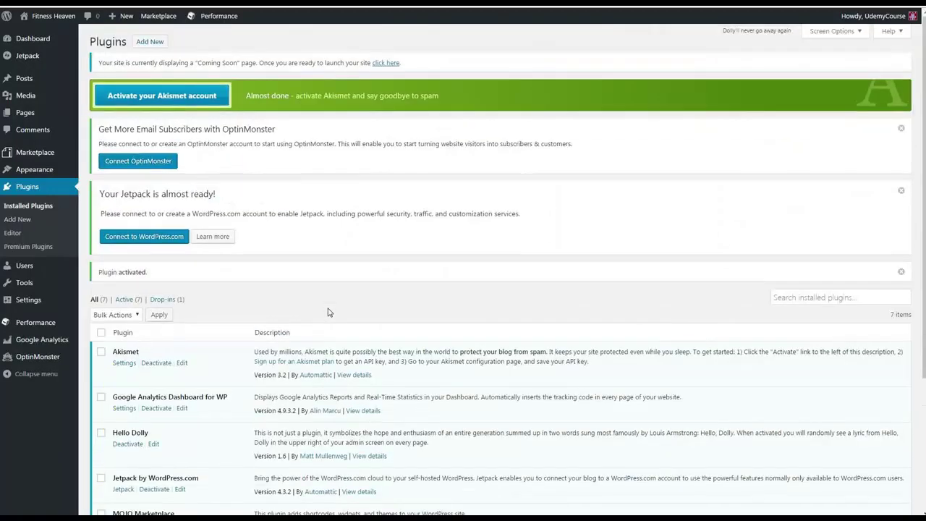
Step: Scroll through the Lorem ipsum body text of the new post draft
scroll(398, 188, "down", 3)
scroll(376, 318, "up", 2)
scroll(357, 318, "down", 2)
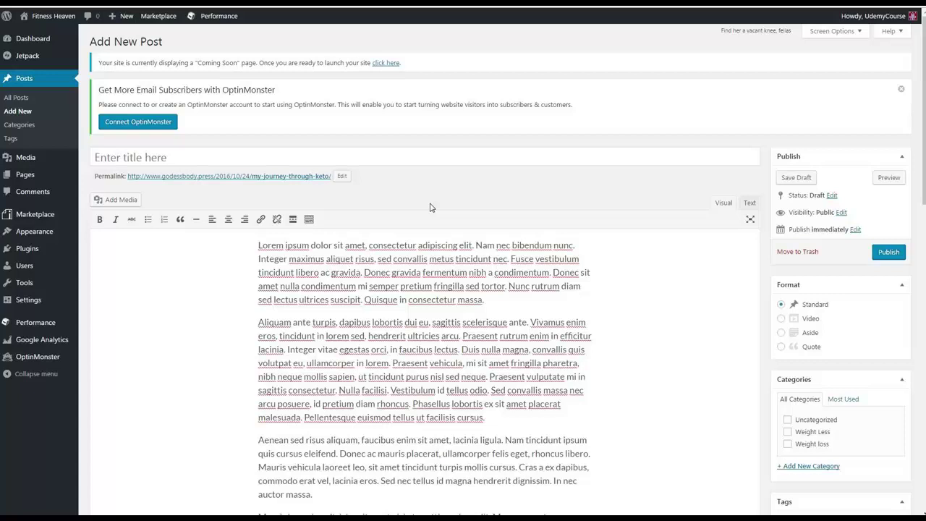
Step: Enter the title 'Our more advanced test post.' and insert a blank line after paragraph one
left_click(144, 158)
type("O")
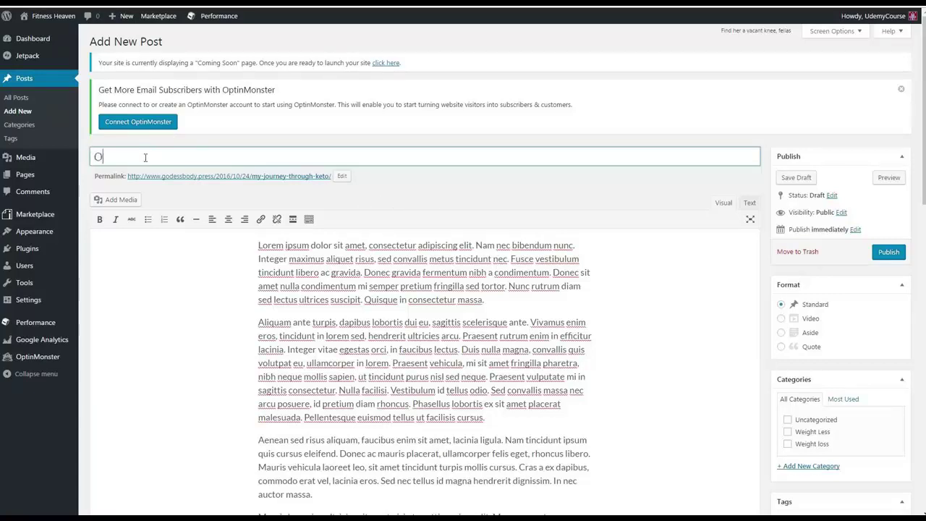
type("ur more advanced test post.")
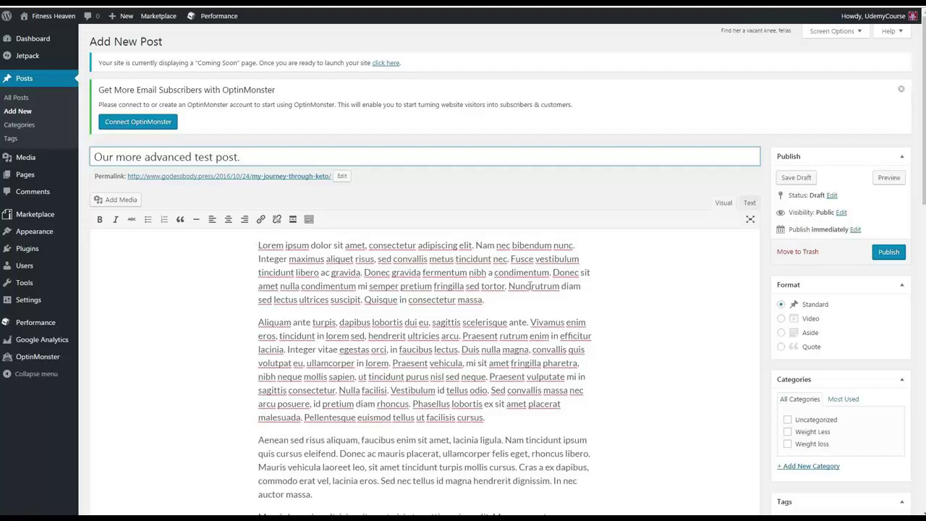
left_click(511, 299)
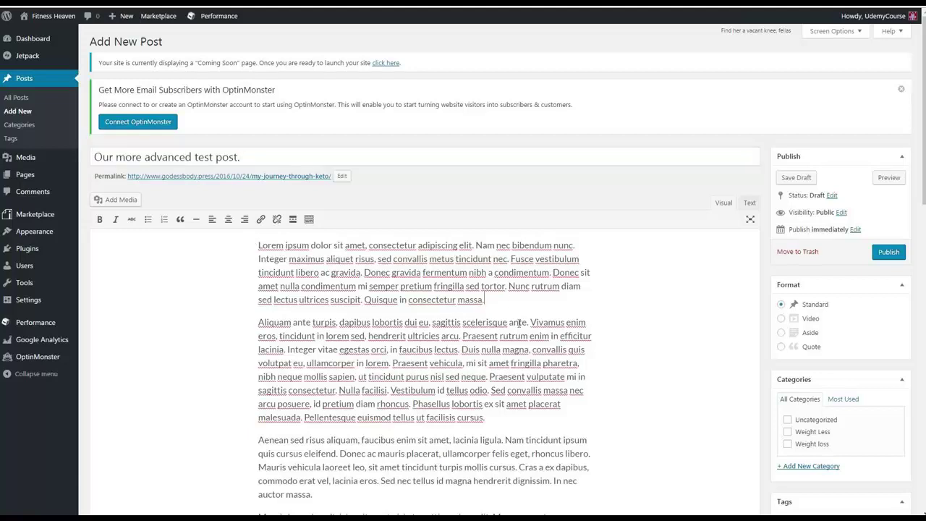
key("Return")
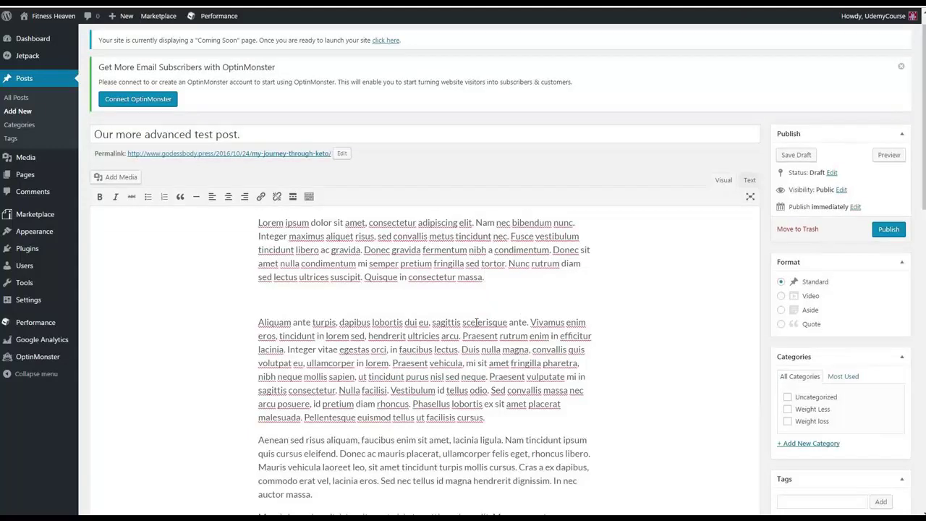
Step: Type 'This is a minor headline.' and make it bold
type("This is a minor headline.")
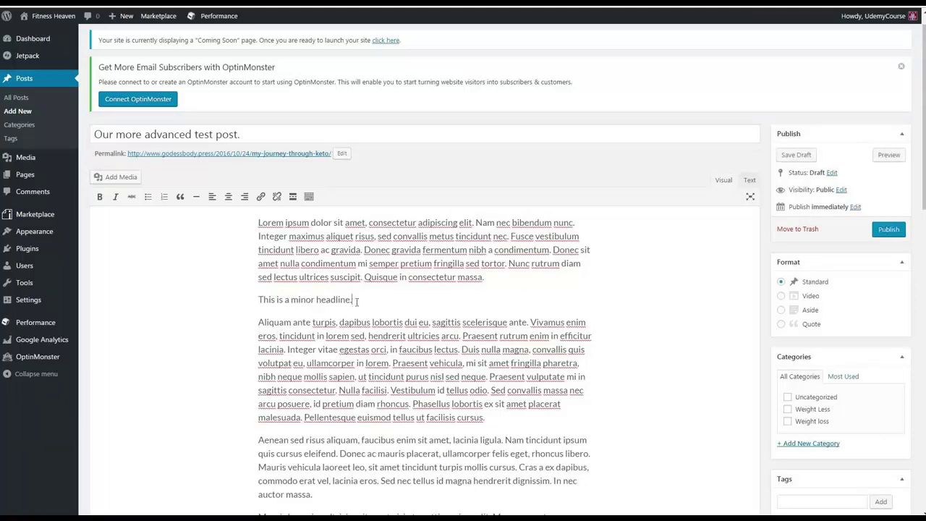
left_click_drag(372, 302, 257, 304)
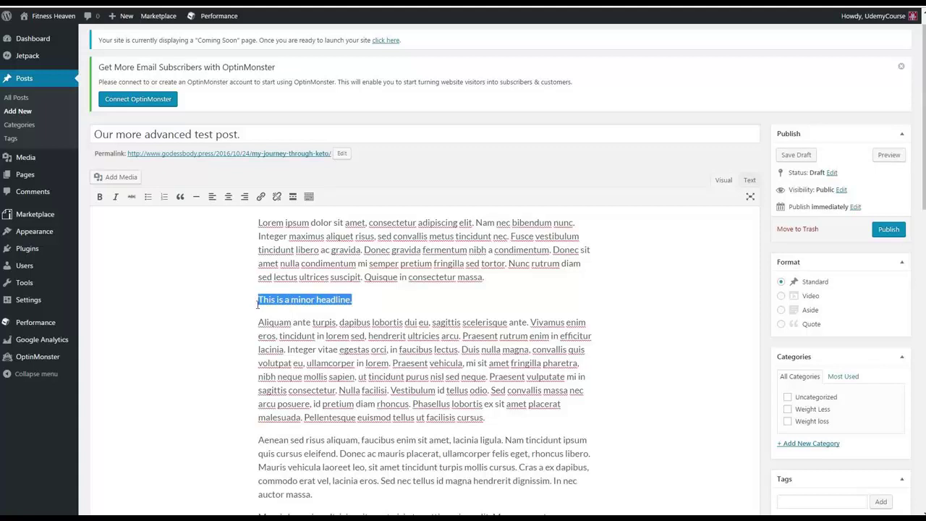
left_click(375, 301)
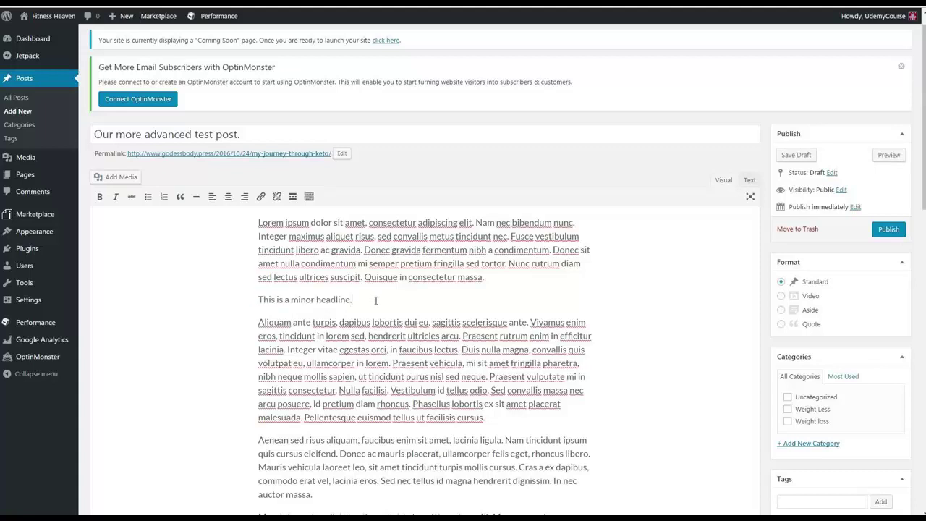
left_click_drag(375, 300, 258, 301)
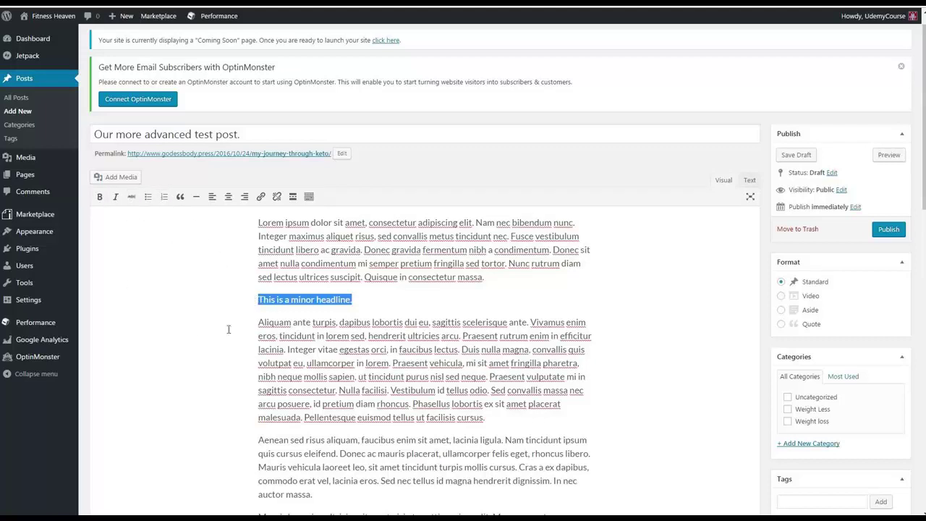
left_click(99, 196)
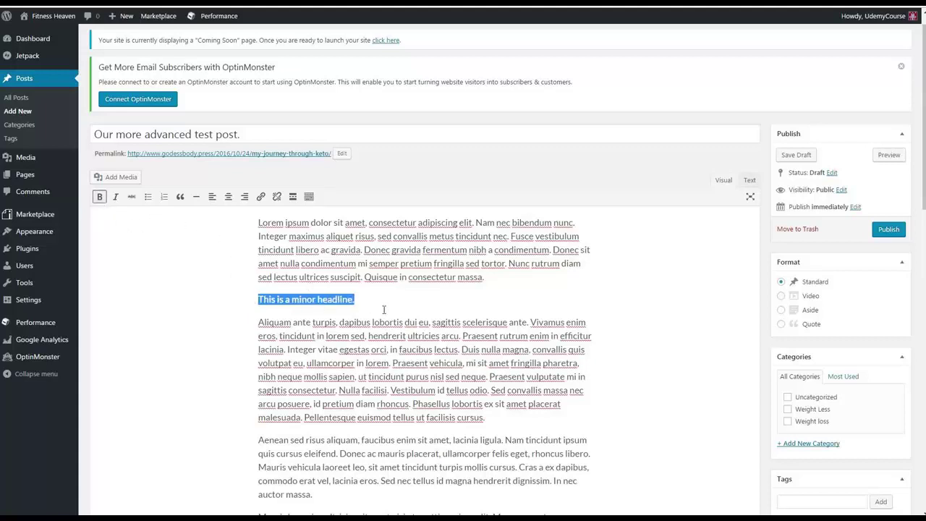
Step: Start a new empty paragraph after 'cursus.' in the second paragraph
left_click(508, 420)
key("Return")
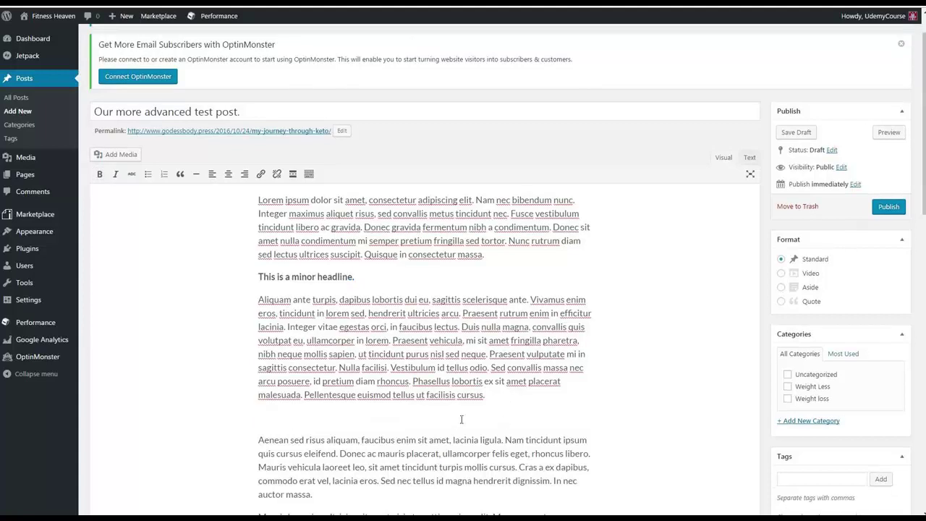
scroll(461, 420, "down", 1)
Step: Type the quote "This is a quote, and it is very wise", correcting 'qoute' via spelling suggestions
type("@")
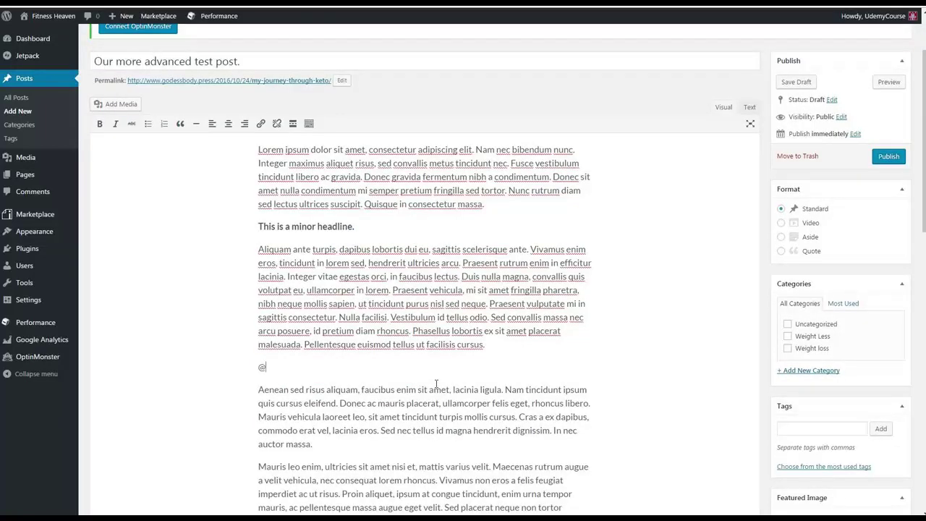
key("BackSpace")
type("\"This is a qoute, and it is v")
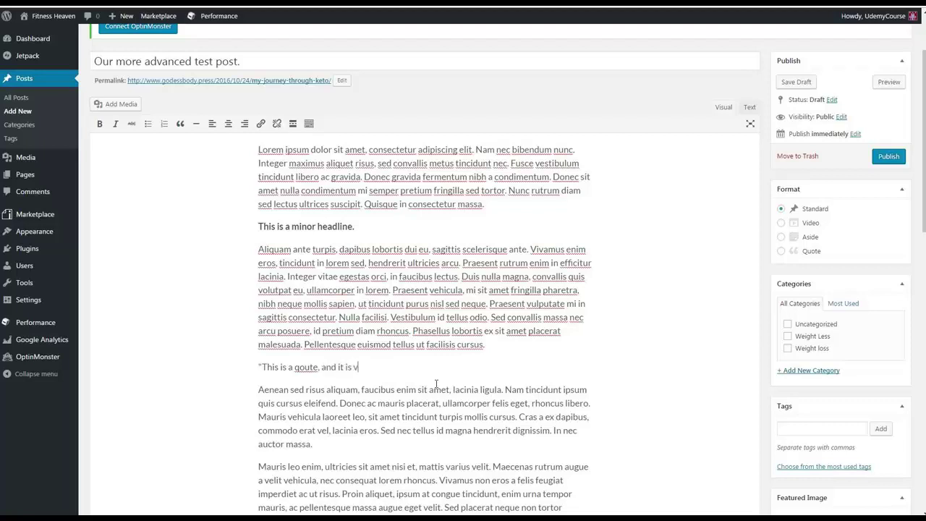
type("ery wise@")
key("BackSpace")
type("\"")
left_click_drag(433, 363, 259, 367)
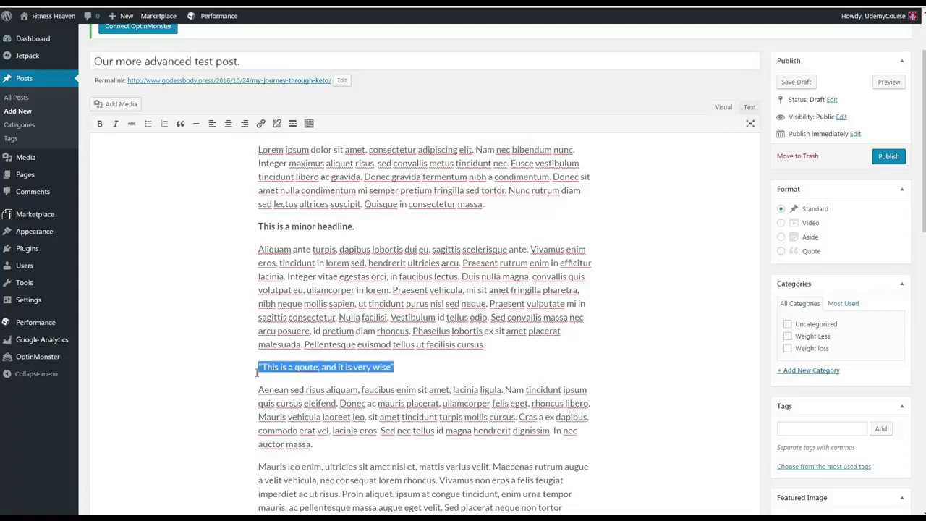
right_click(307, 367)
left_click(307, 368)
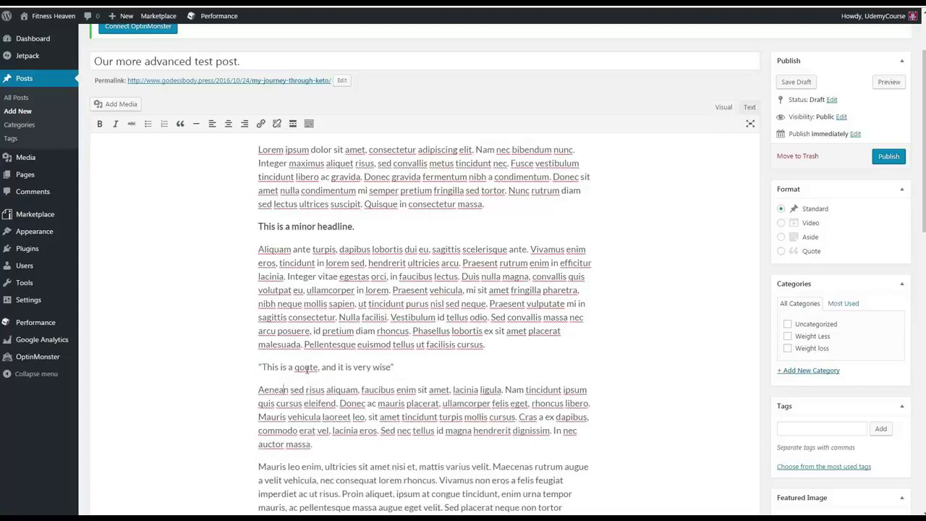
right_click(307, 368)
left_click(331, 183)
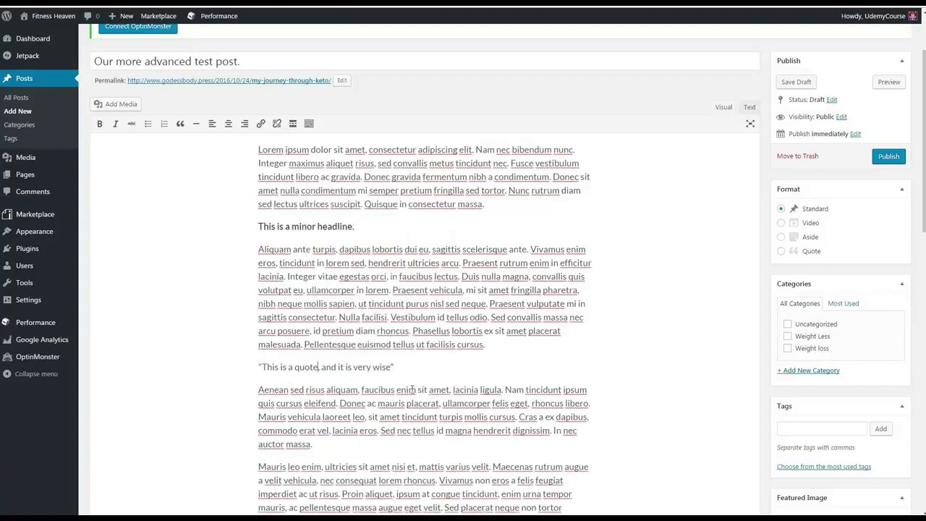
Step: Italicize the quote line
left_click_drag(433, 366, 258, 367)
left_click(415, 369)
left_click_drag(433, 367, 248, 370)
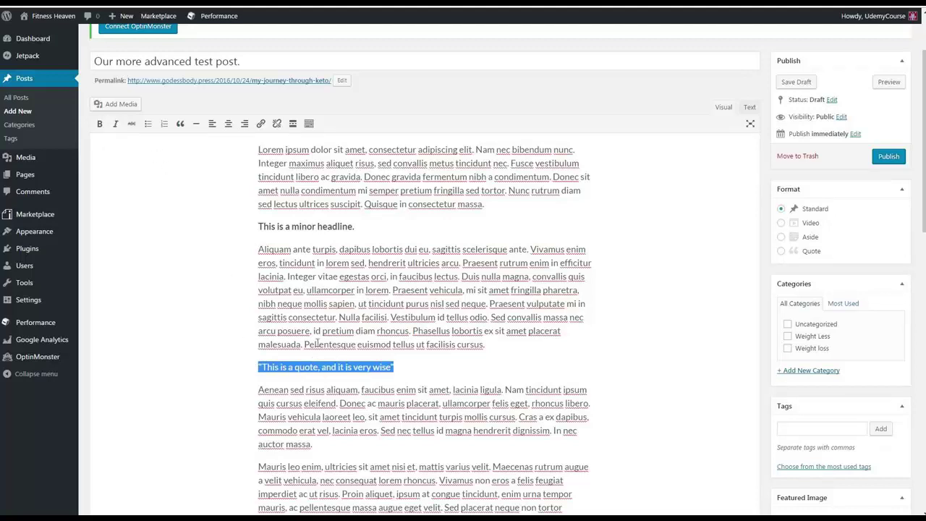
left_click(117, 124)
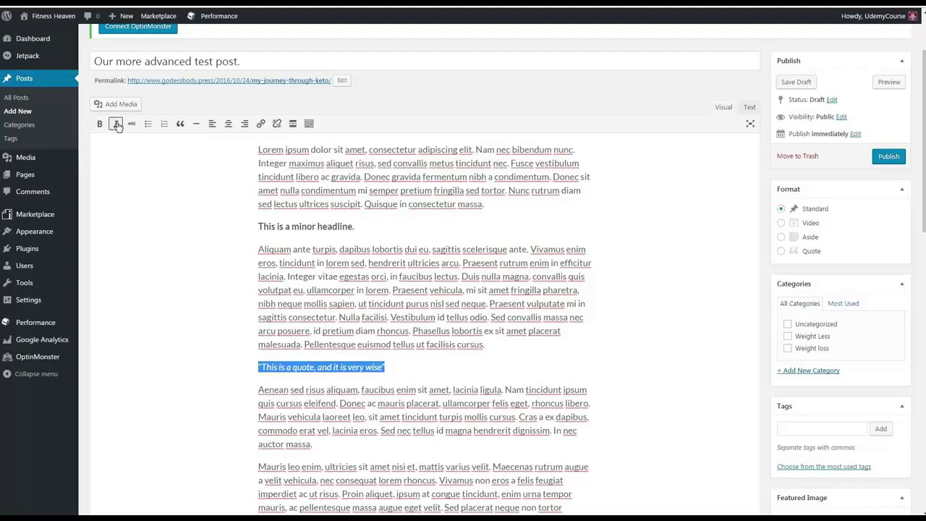
left_click_drag(440, 369, 254, 355)
left_click(437, 356)
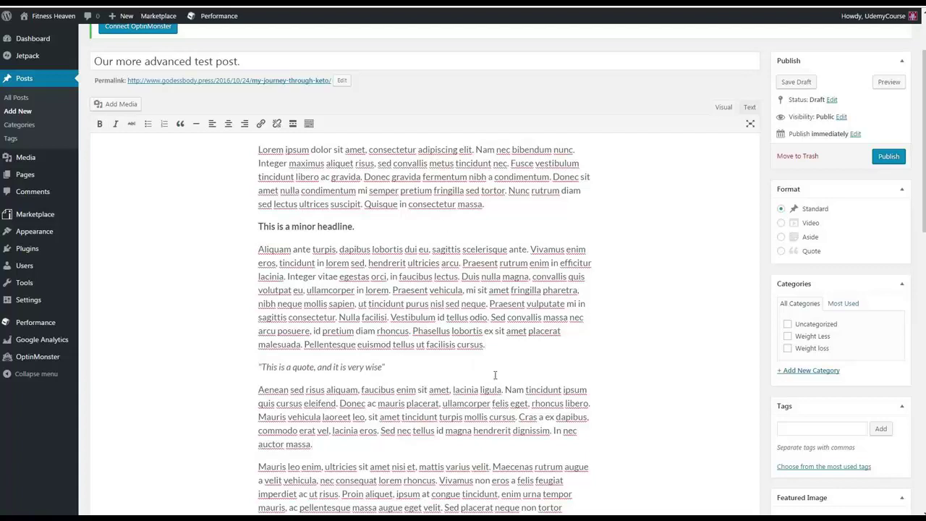
Step: Add the line 'This test ias a strike through.' and strike it through
key("Return")
type("This test ")
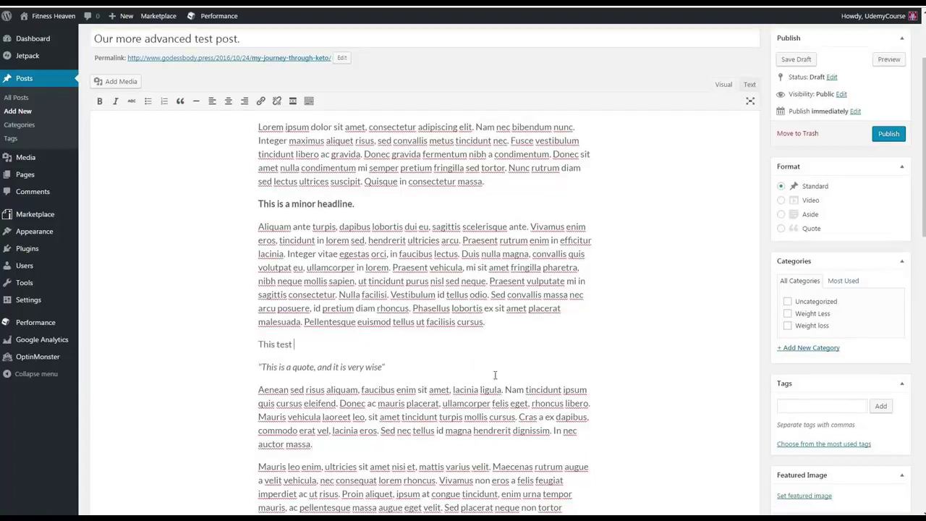
type("ias a strike through.")
left_click_drag(380, 351, 259, 345)
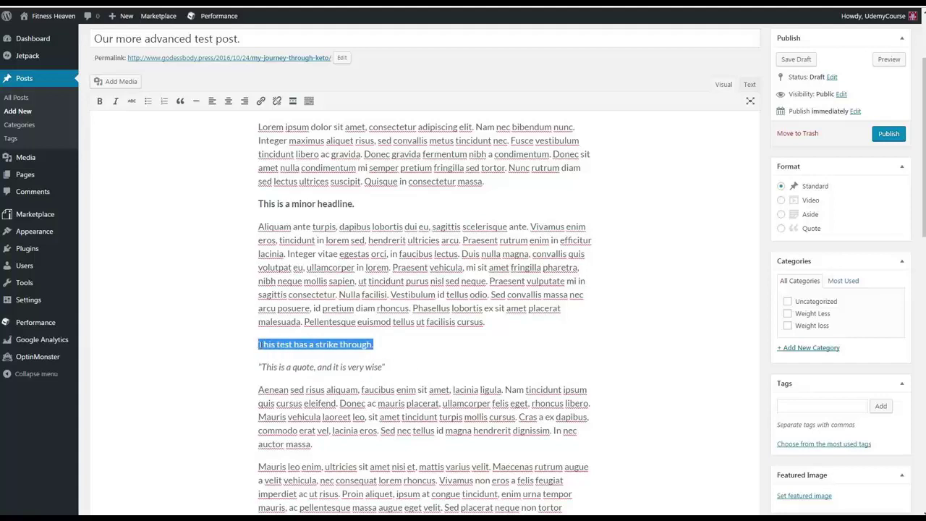
left_click(129, 106)
left_click(399, 341)
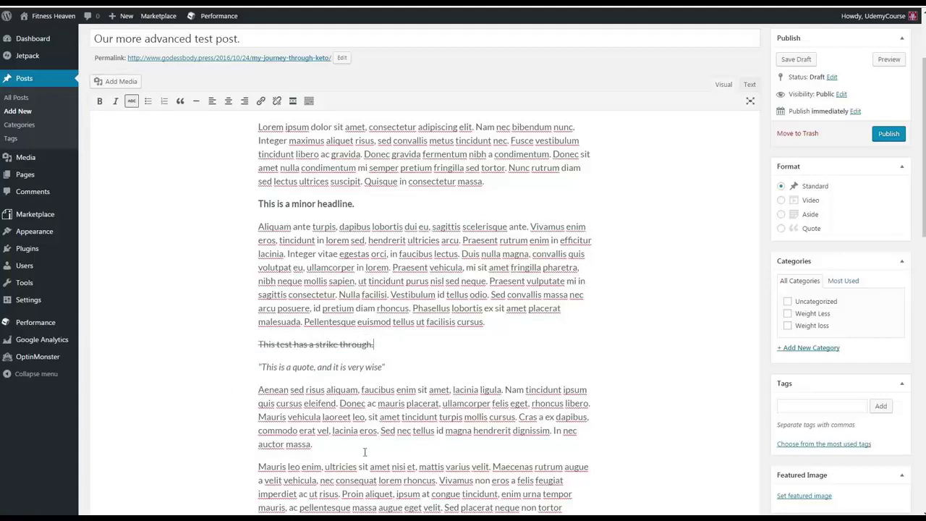
Step: Start a new empty paragraph after 'auctor massa.'
scroll(421, 368, "down", 1)
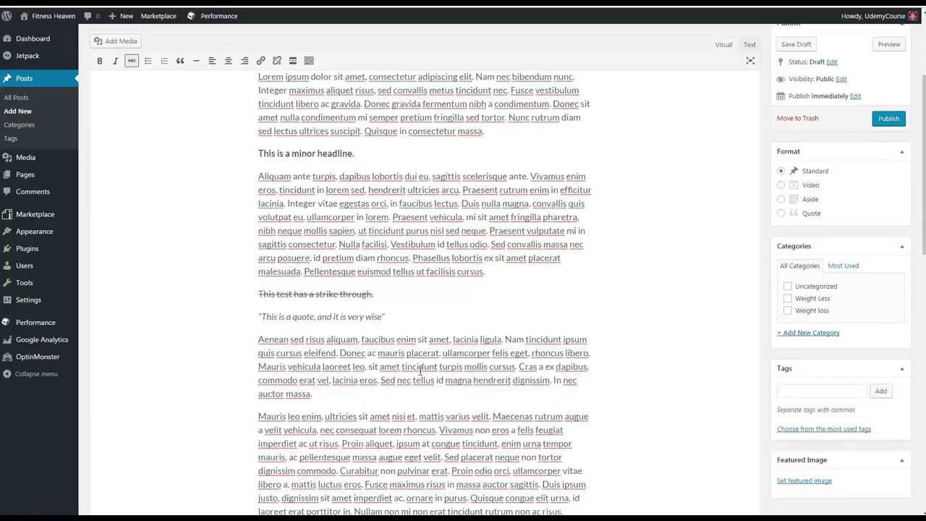
left_click(364, 392)
scroll(364, 392, "down", 2)
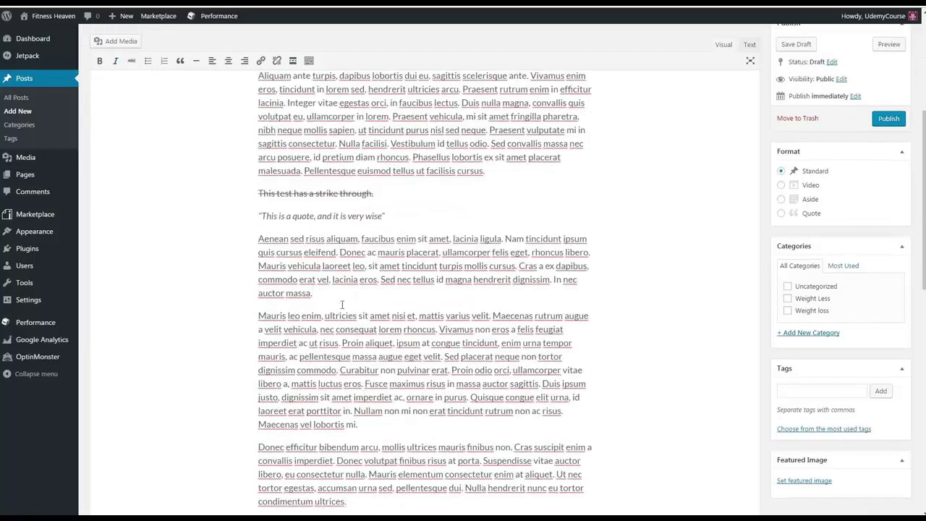
key("Return")
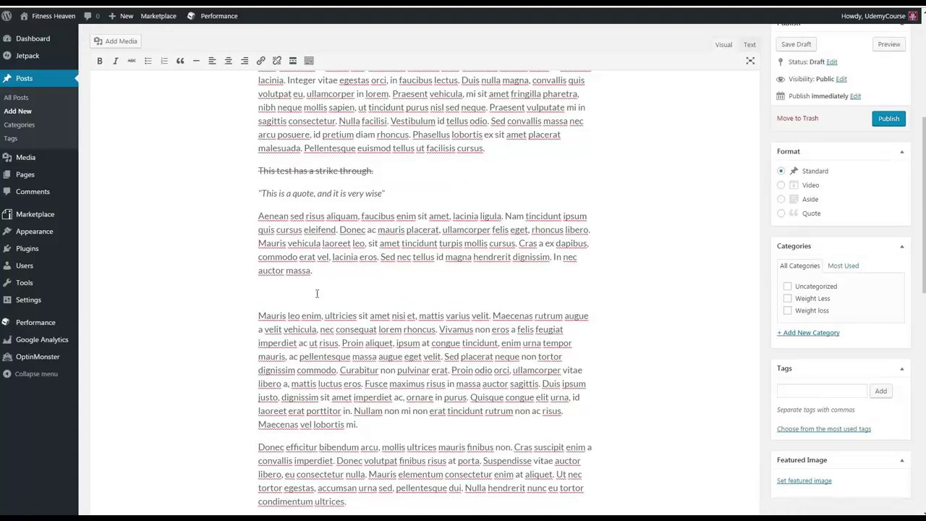
Step: Add a bulleted list with items 'Bullet pont1', 'b' and 'c d e f g'
left_click(148, 61)
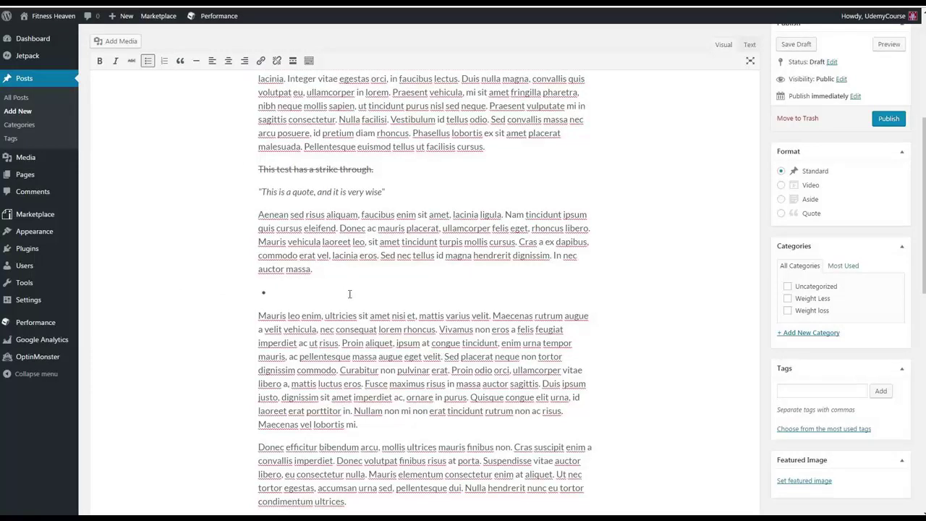
type("Bullet pont1")
key("Return")
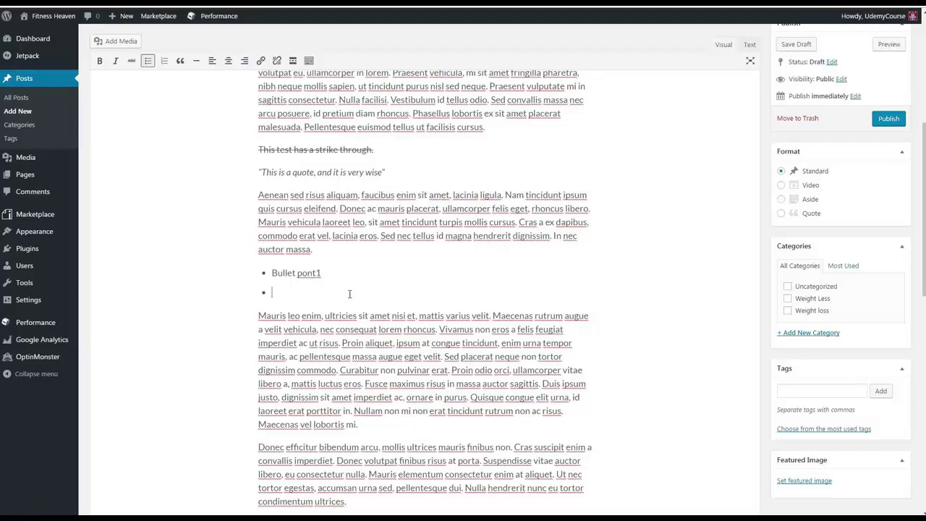
type("b")
key("Return")
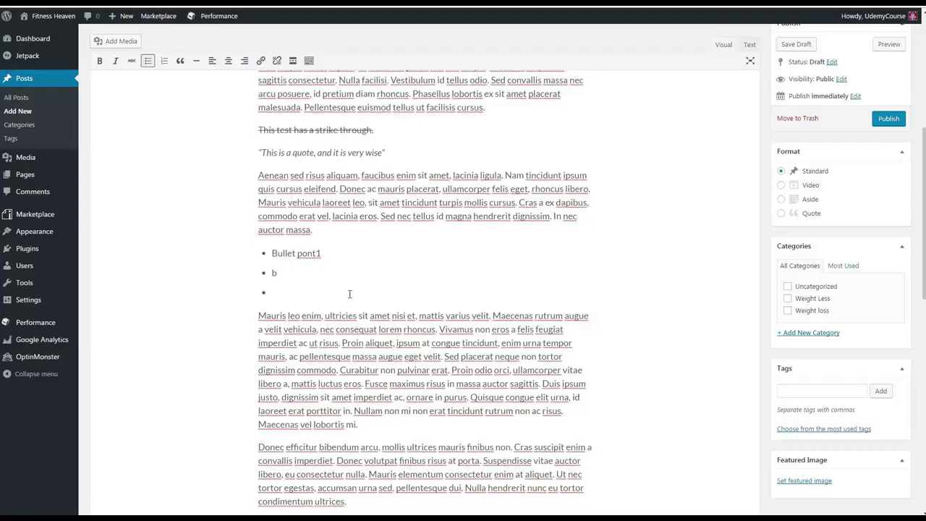
type("c d e f g")
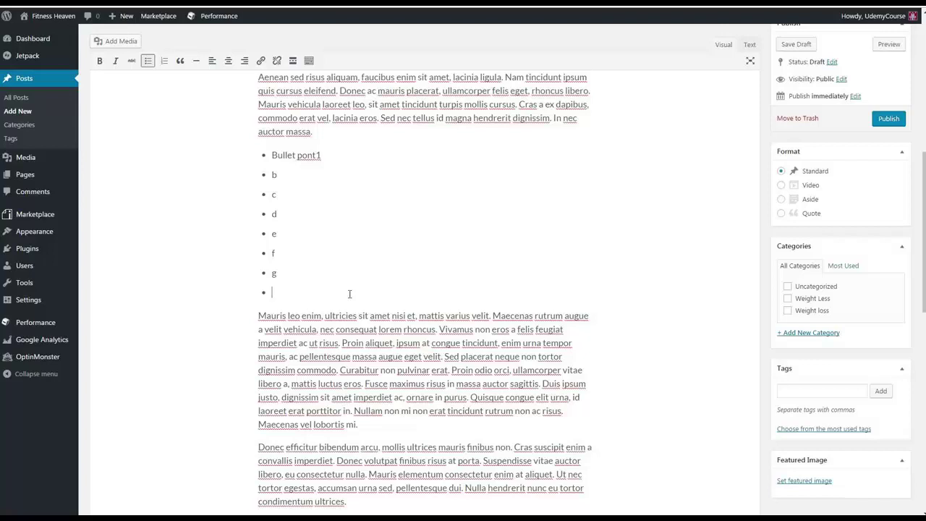
key("BackSpace")
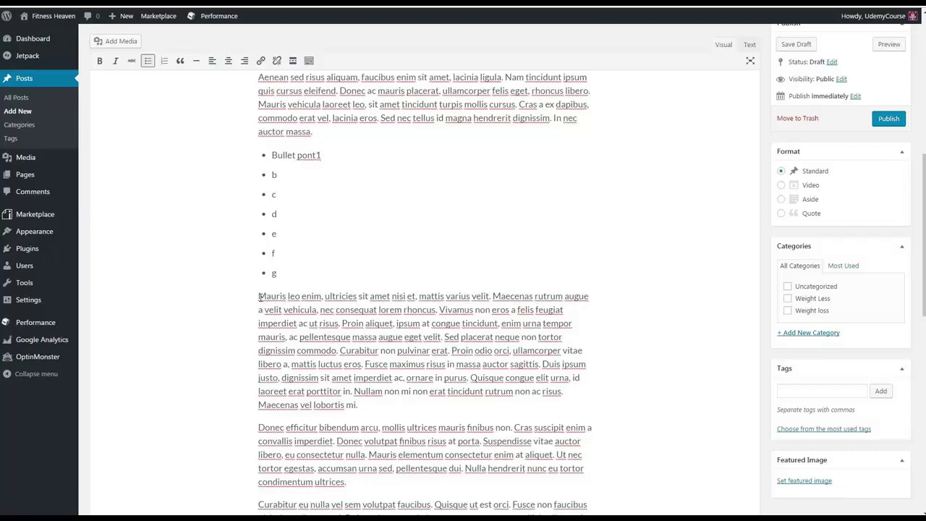
Step: Add a numbered list First, Second, Third above the Mauris paragraph, then a horizontal rule
left_click(260, 296)
key("Return")
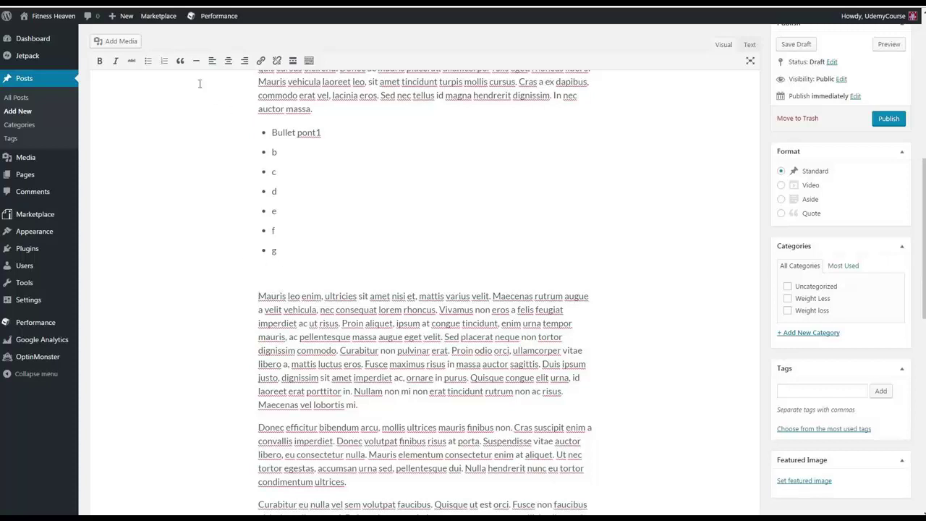
left_click(164, 61)
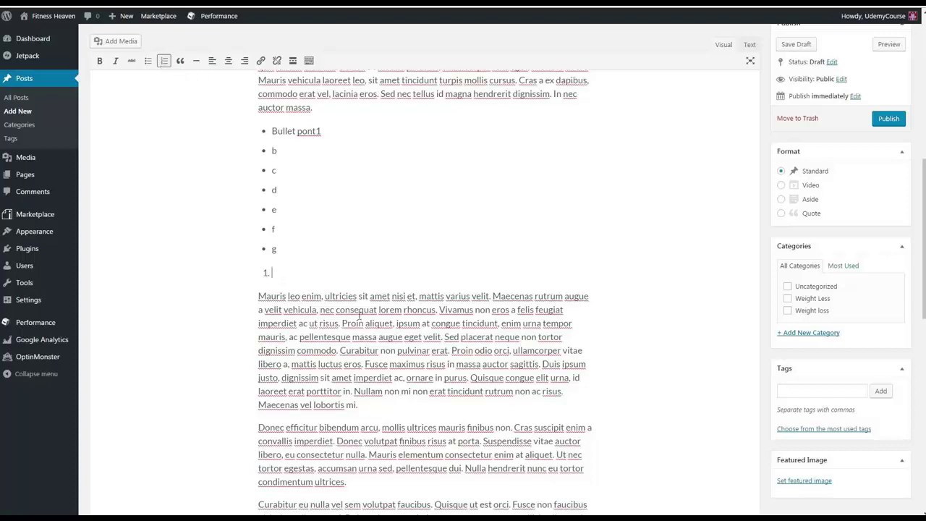
type("First")
key("Return")
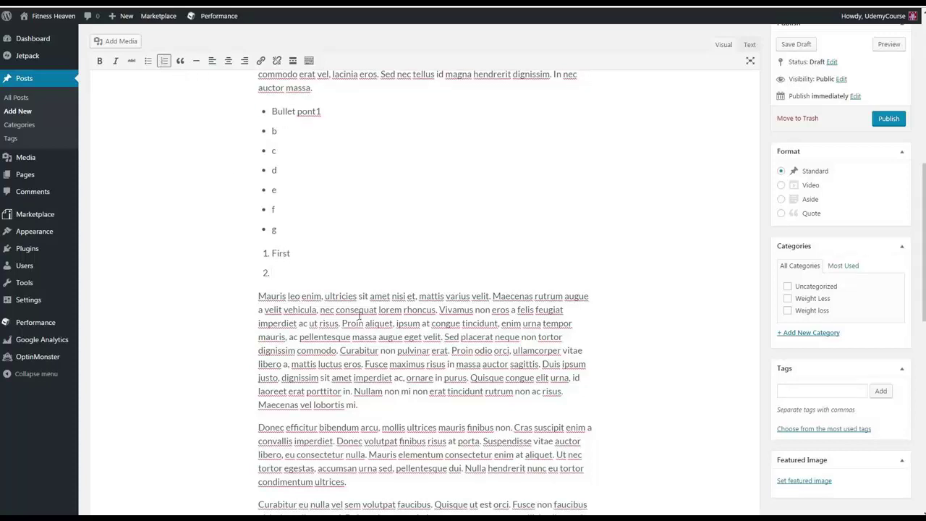
type("Second")
key("Return")
type("Third")
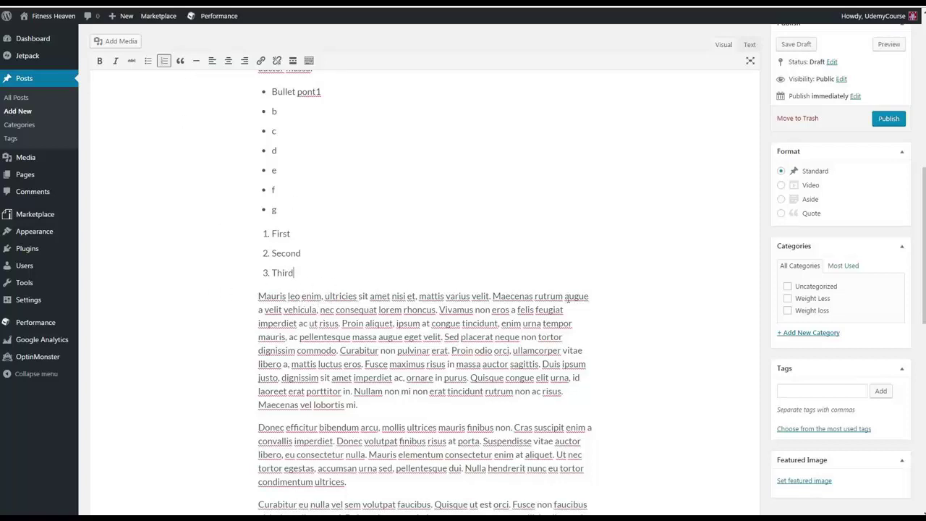
left_click(195, 62)
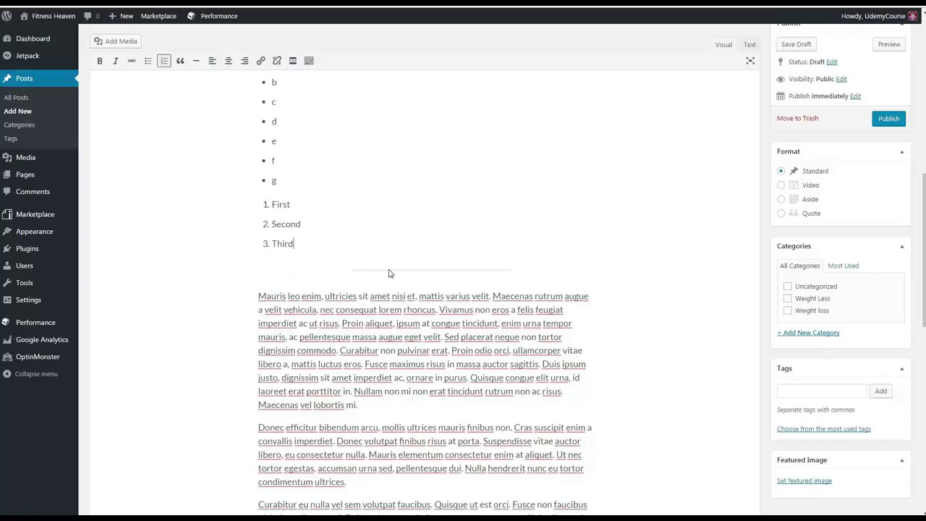
Step: Centre-align the 'Mauris leo enim' paragraph, briefly trying right alignment first
left_click(380, 269)
left_click(353, 276)
scroll(346, 327, "down", 1)
left_click_drag(372, 354, 247, 246)
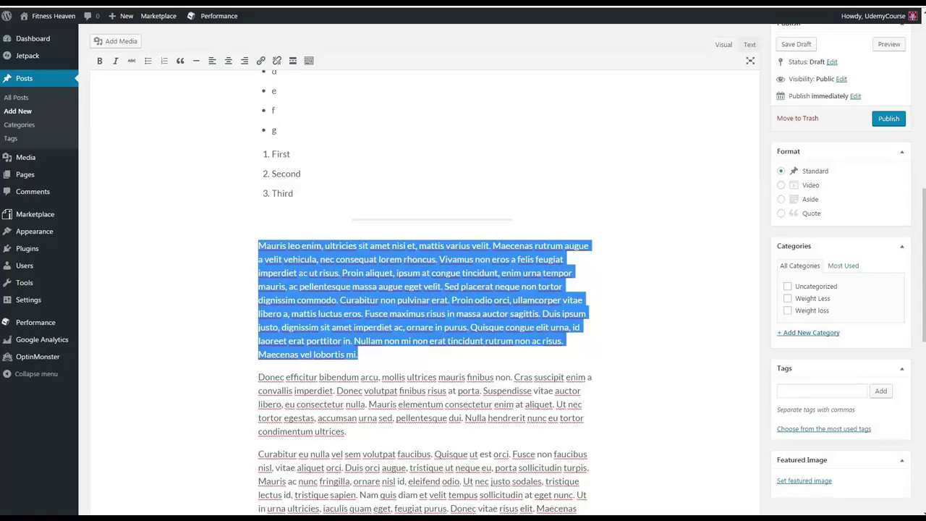
left_click_drag(425, 363, 241, 245)
left_click(412, 354)
left_click(228, 62)
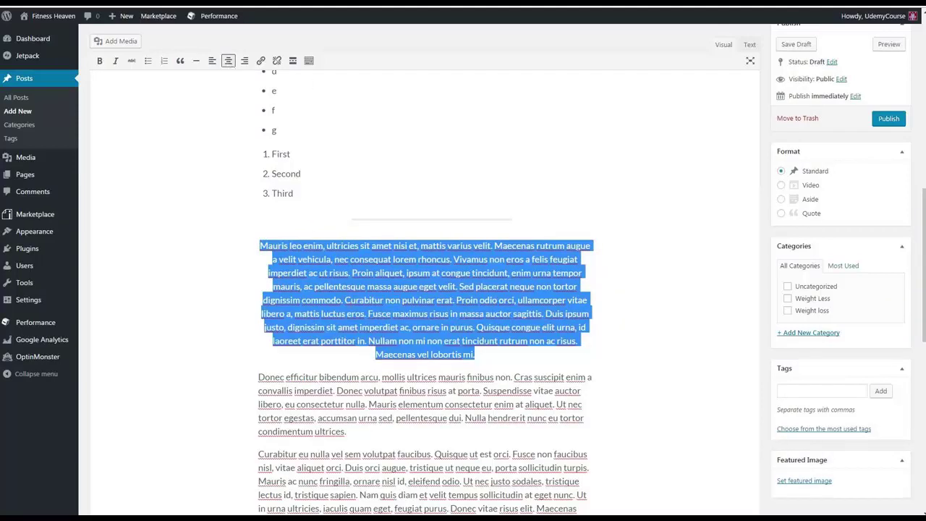
left_click(245, 61)
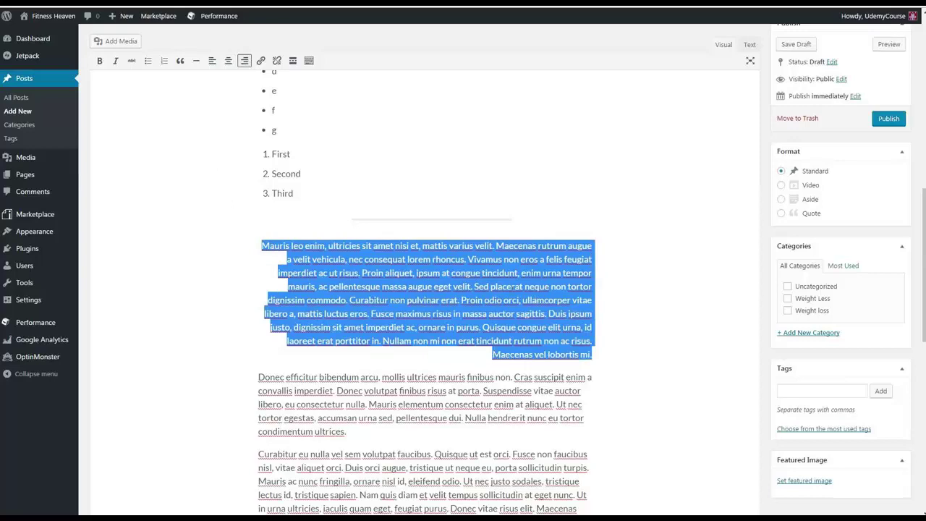
left_click(228, 60)
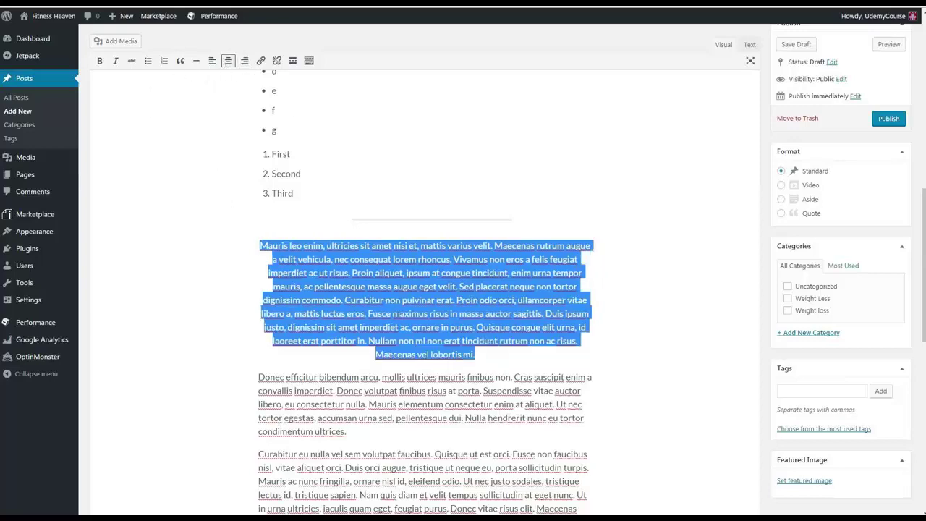
scroll(399, 316, "down", 1)
scroll(399, 316, "down", 2)
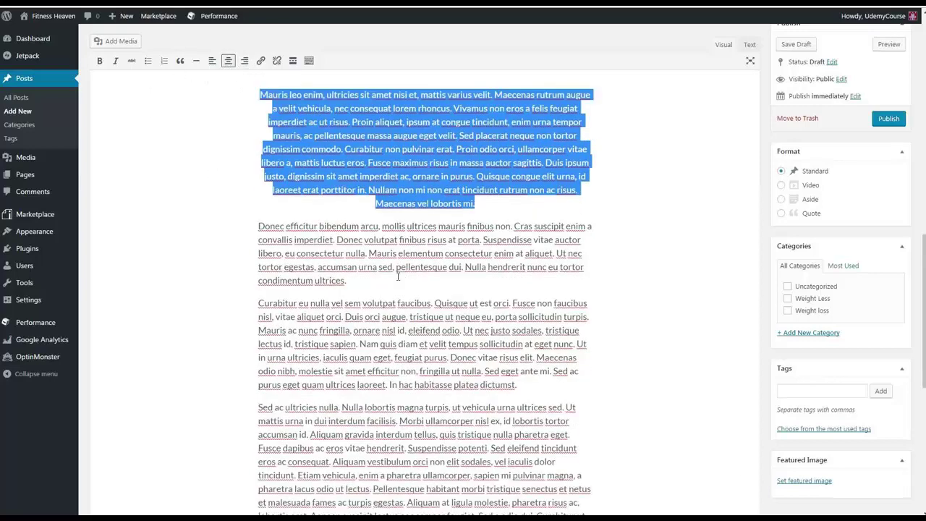
left_click(361, 282)
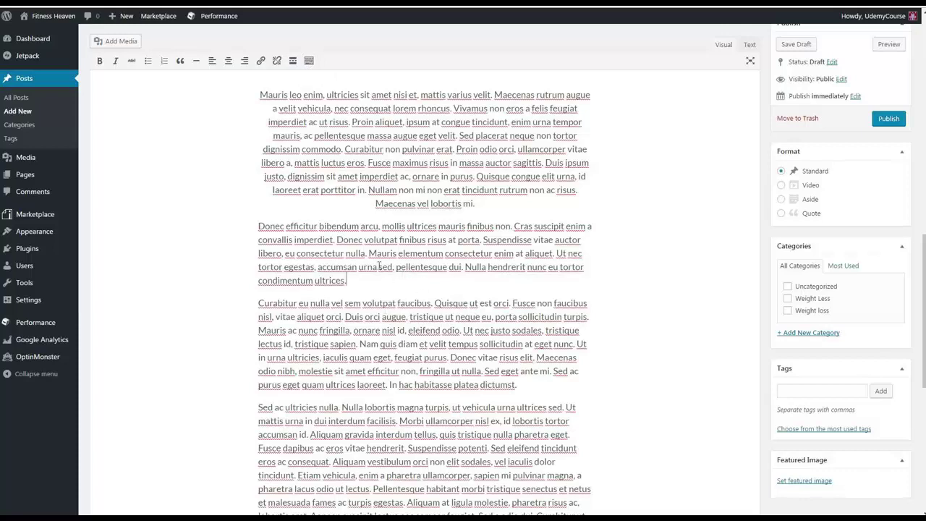
Step: Append 'Click here to get to google.' after 'condimentum ultrices.' and link it to google.com
left_click(349, 282)
type("Click here t")
type("o get to google.")
type(".")
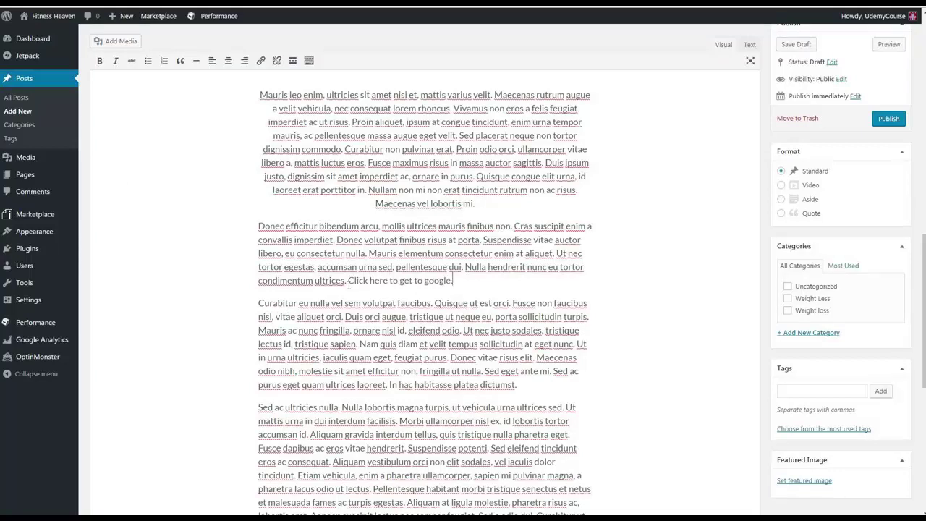
left_click_drag(347, 279, 467, 285)
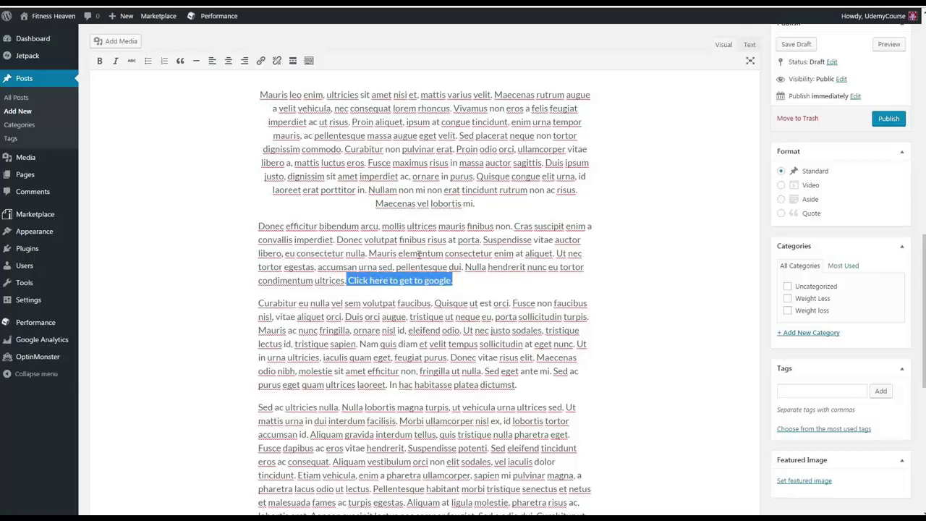
left_click(261, 60)
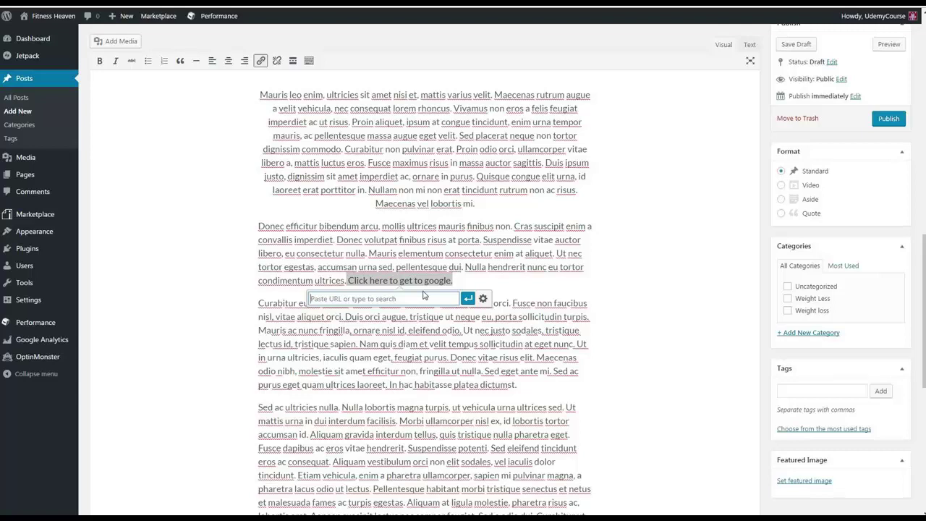
type("google.com")
key("Return")
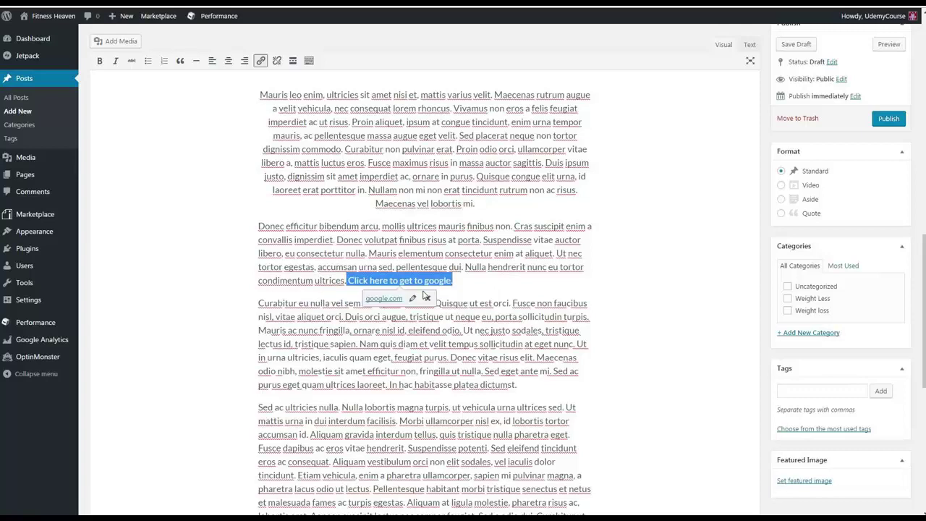
left_click(469, 279)
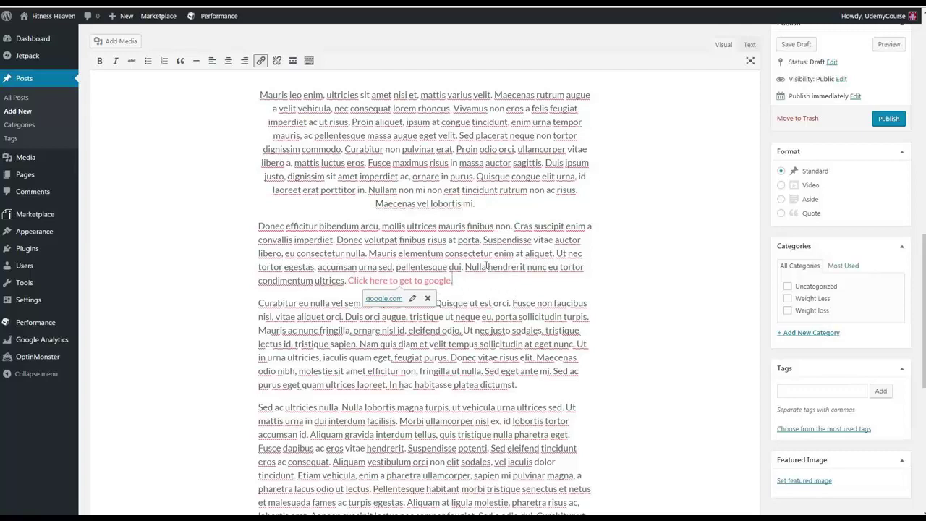
scroll(578, 290, "down", 1)
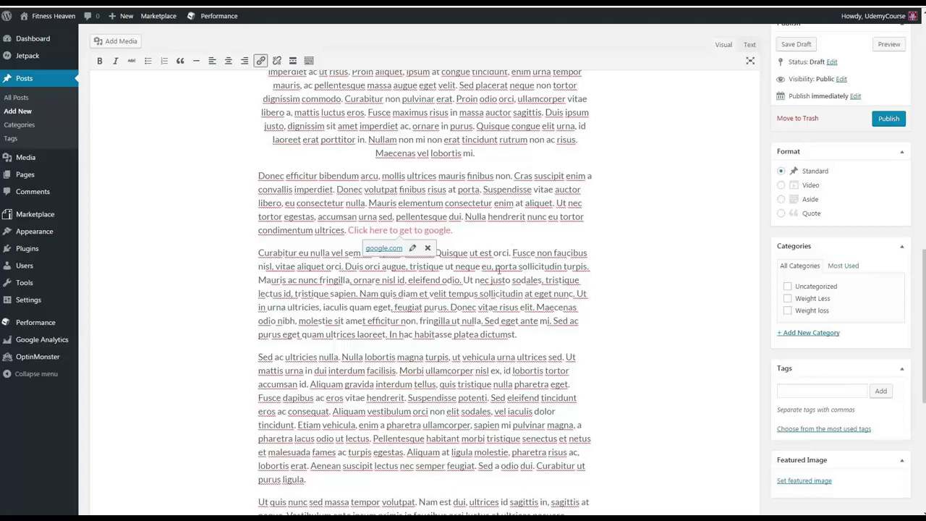
scroll(504, 291, "up", 15)
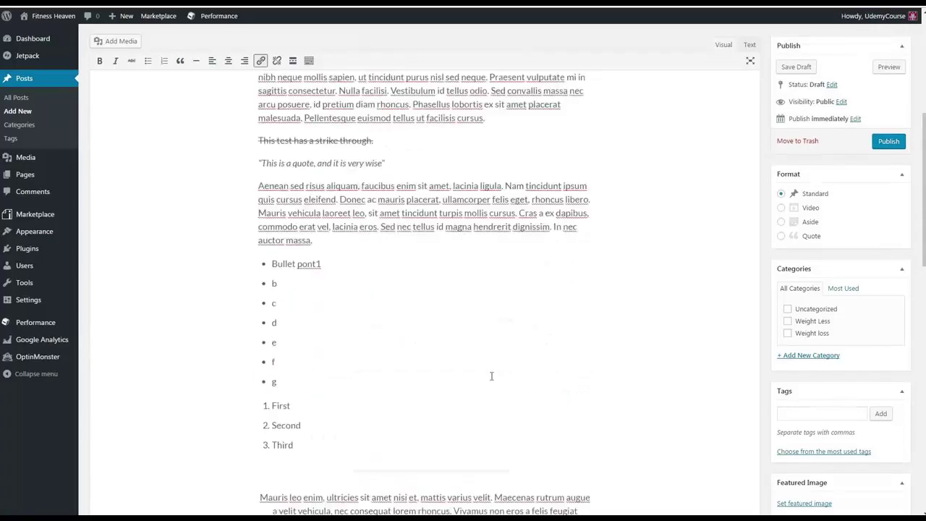
Step: Expose the Public visibility options and the 24 Oct 2016, 20:45 publish date fields in the Publish box
scroll(487, 378, "up", 2)
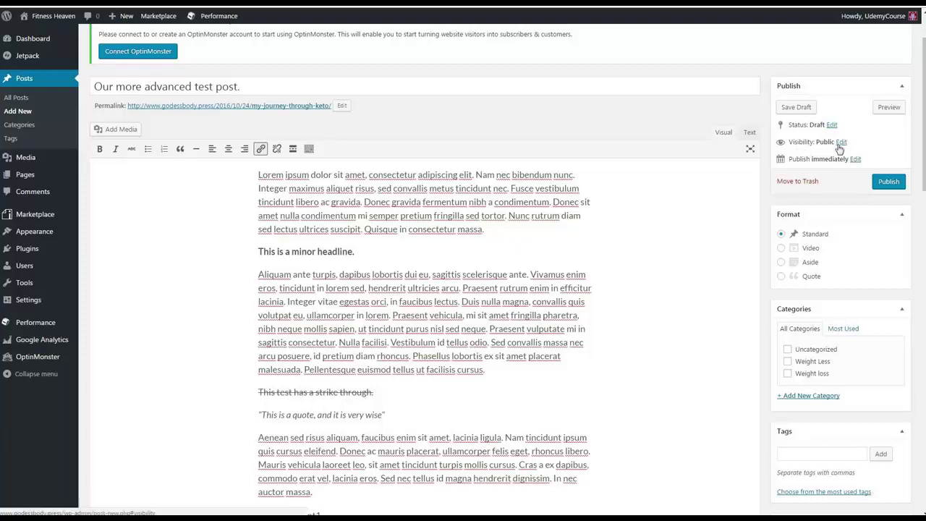
left_click(840, 142)
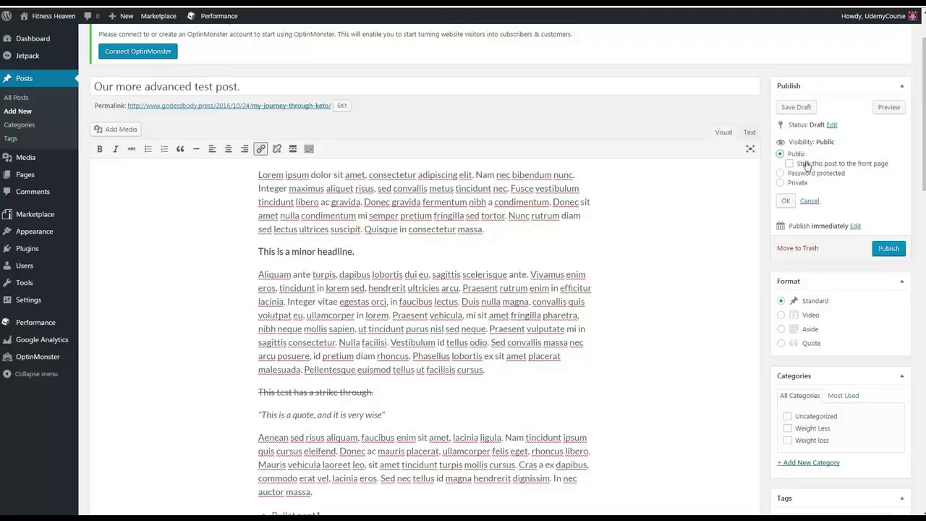
left_click(856, 226)
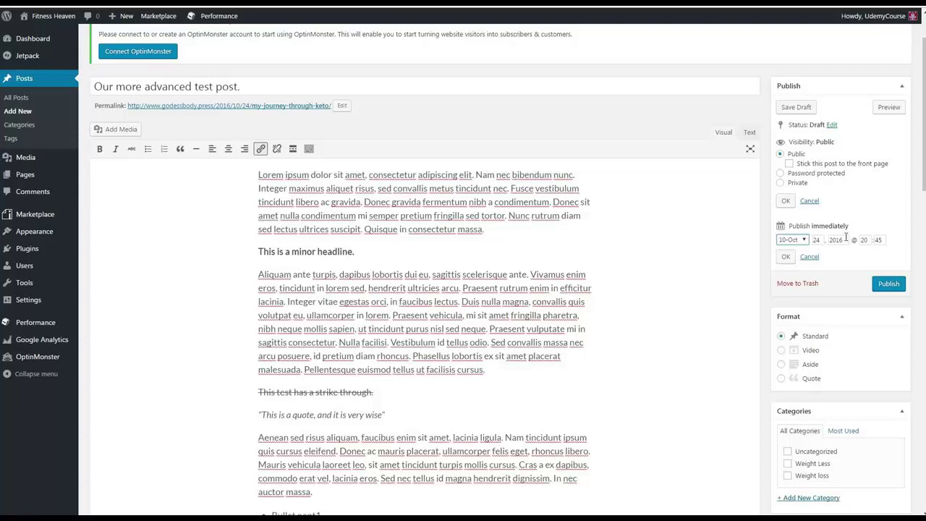
Step: Set the publish date to 25 Oct 2016 at 07:00, then return to the first paragraph's end
left_click(803, 242)
left_click(805, 244)
double_click(817, 242)
type("25")
double_click(864, 241)
type("7")
key("Tab")
type("00")
left_click(865, 215)
left_click(786, 256)
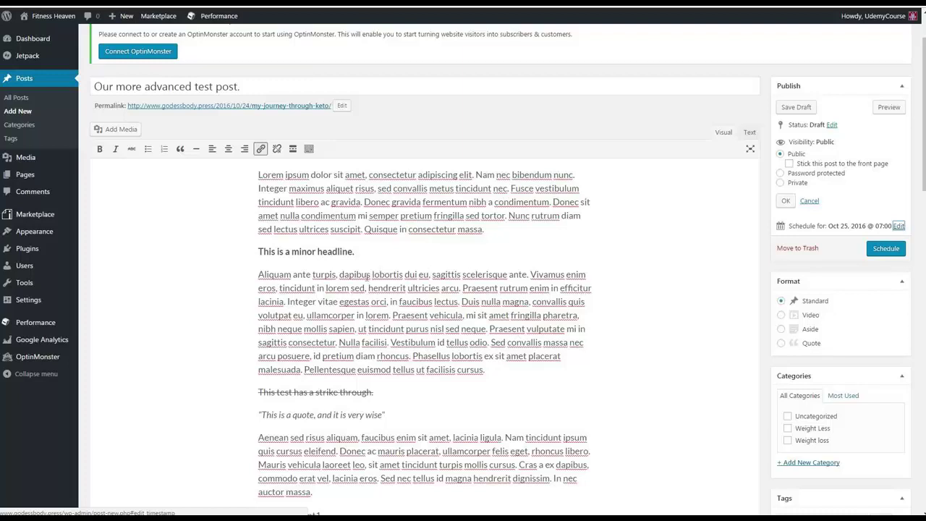
left_click(505, 235)
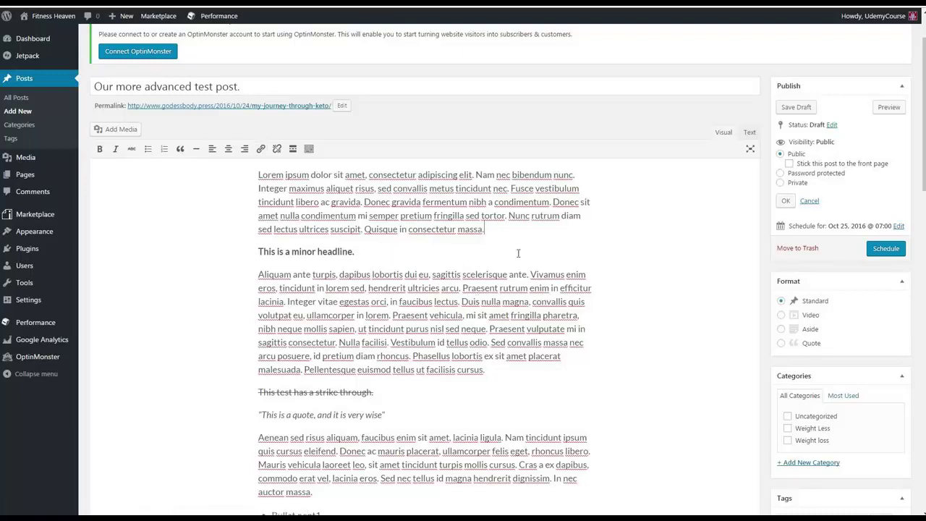
Step: Upload blue_jay_5.jpg from Explorer and insert it below the first paragraph
key("Return")
left_click(115, 106)
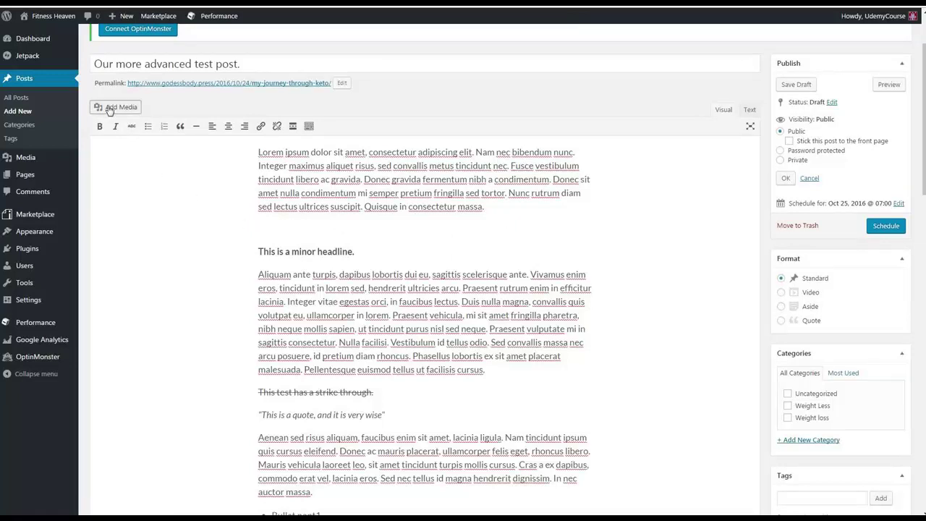
key("alt+Tab")
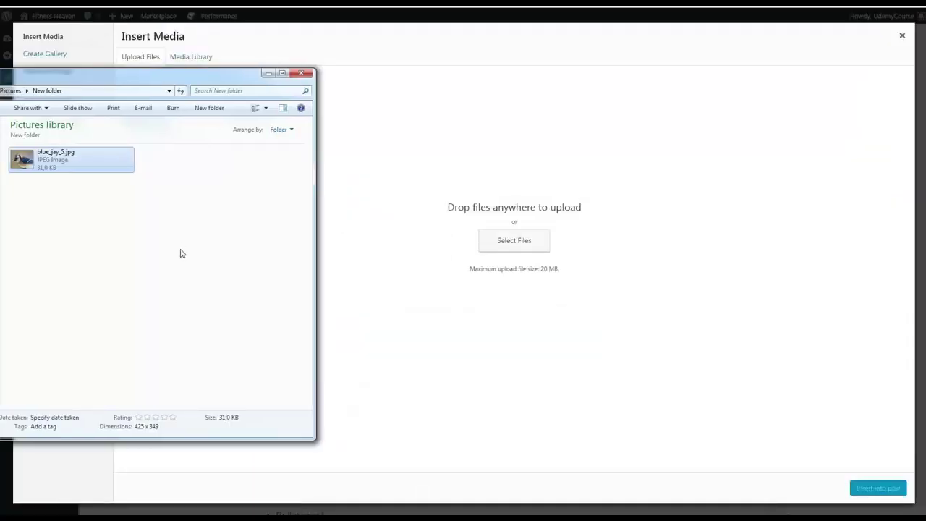
left_click(182, 253)
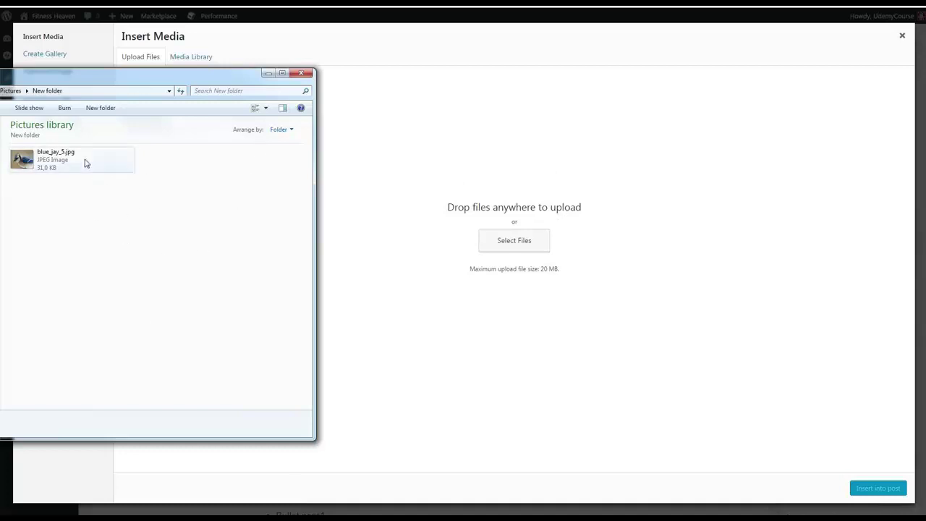
left_click_drag(20, 157, 515, 217)
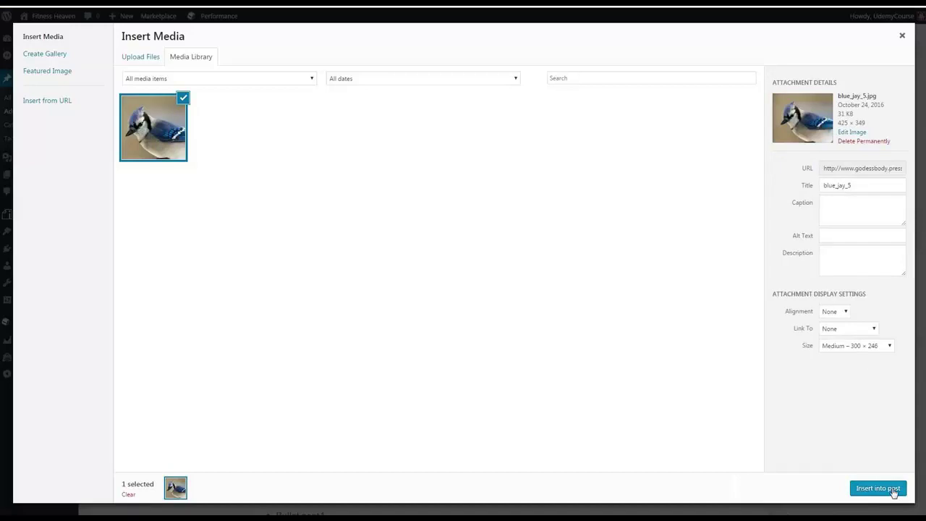
left_click(894, 493)
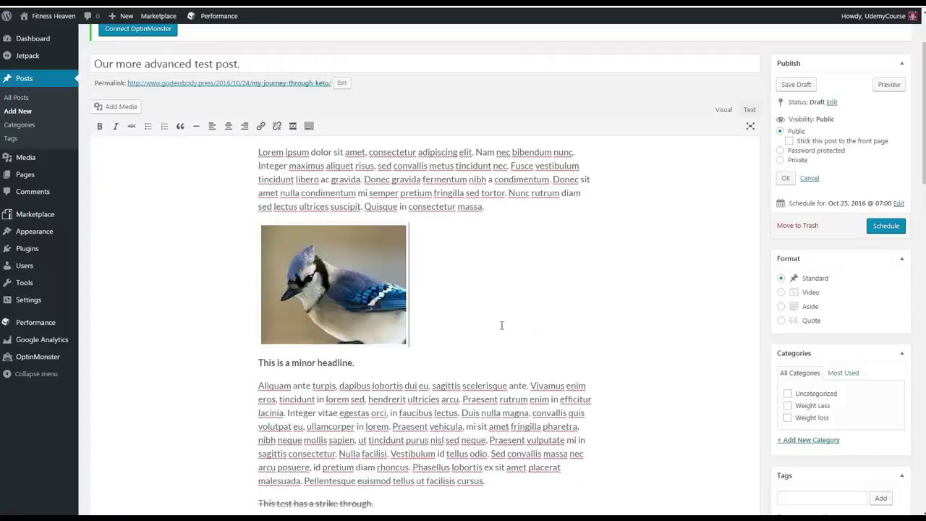
Step: Add an empty paragraph below the inserted blue jay image
scroll(479, 310, "up", 1)
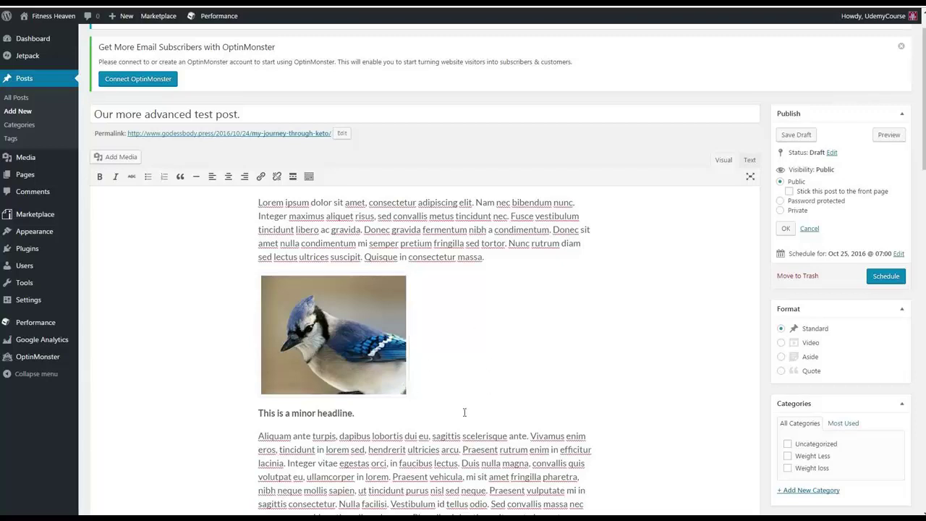
scroll(487, 410, "down", 1)
left_click(473, 326)
key("Return")
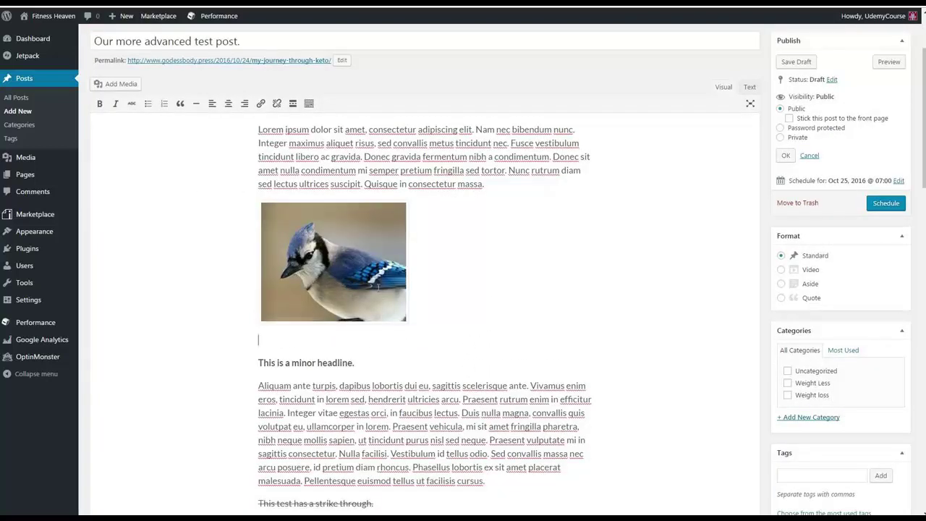
Step: Pick the blue jay image from the library, titling it Blue Jay with caption 'A picture of a bluejay'
left_click(118, 85)
left_click(146, 111)
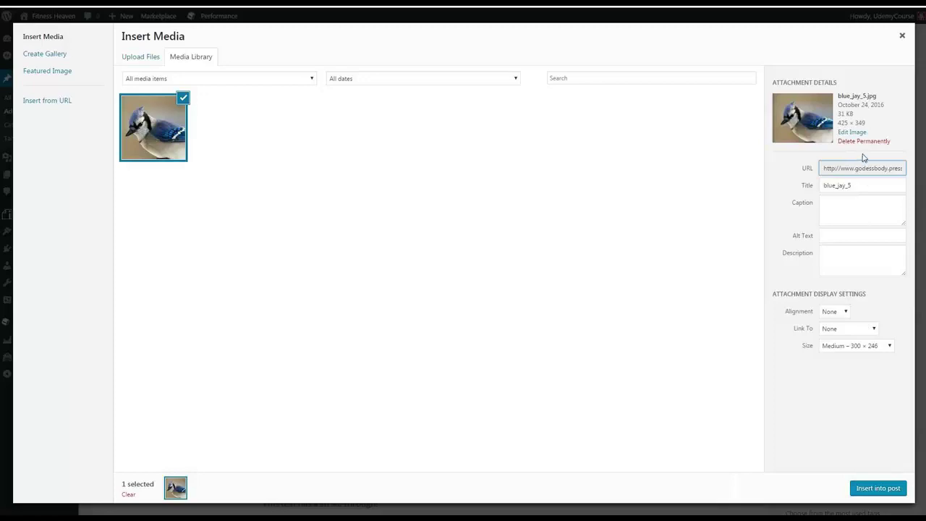
left_click_drag(864, 186, 817, 183)
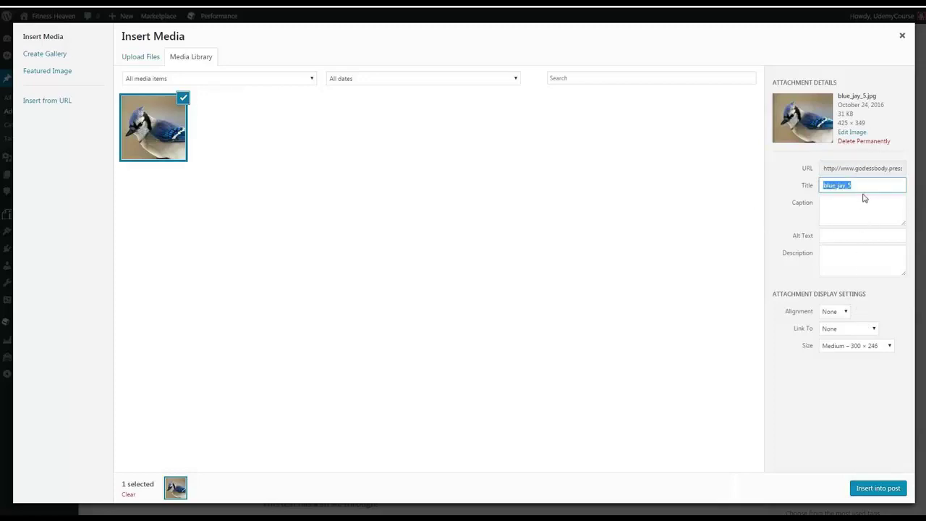
type("B")
left_click(850, 202)
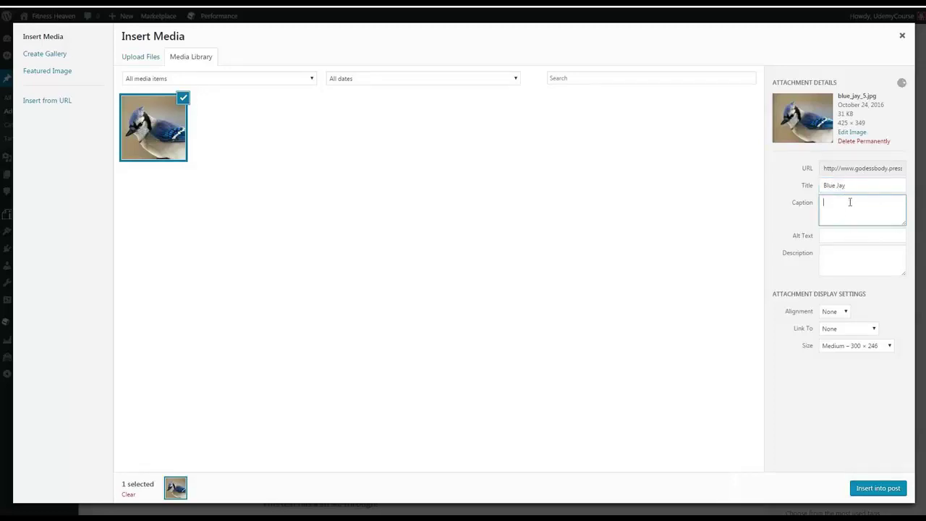
type("A po")
type("ictu")
type("re of a bluejay")
left_click(826, 250)
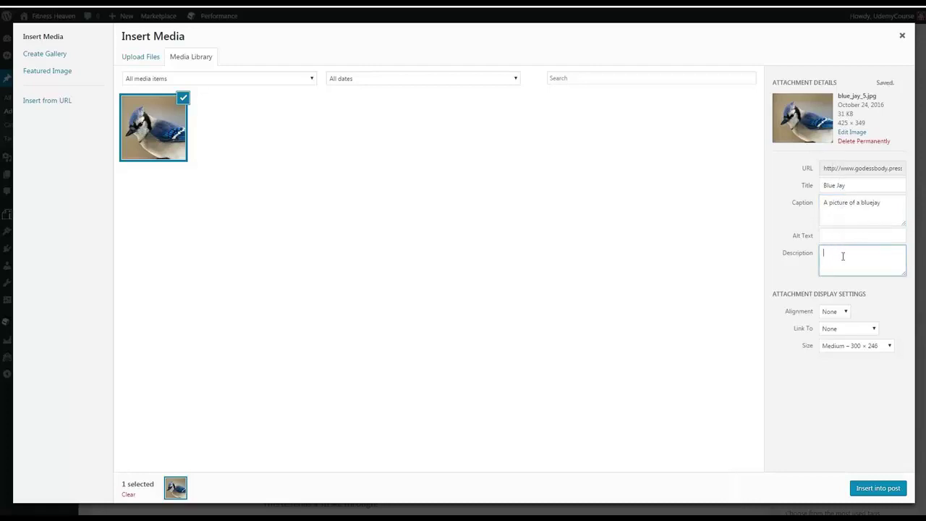
Step: Insert it right-aligned at thumbnail size, linked to the custom URL bbc.com
left_click(845, 310)
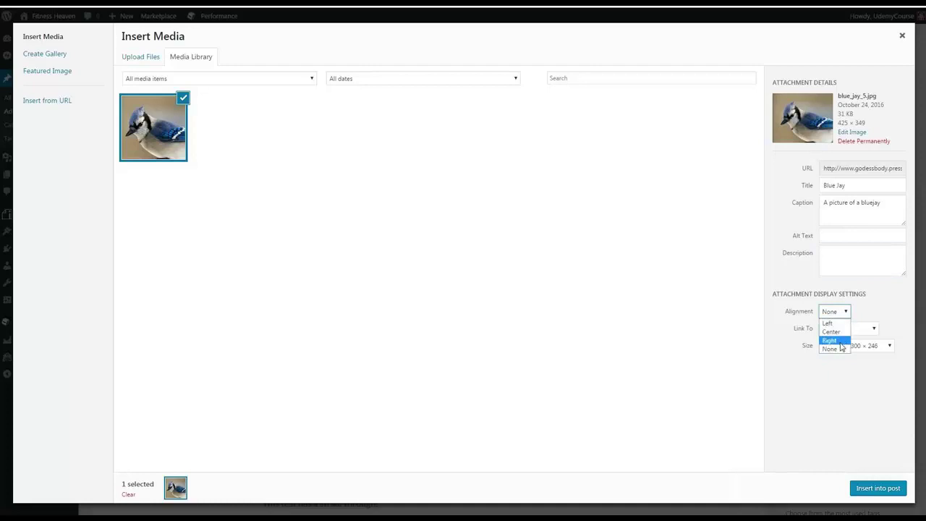
left_click(841, 341)
left_click(852, 332)
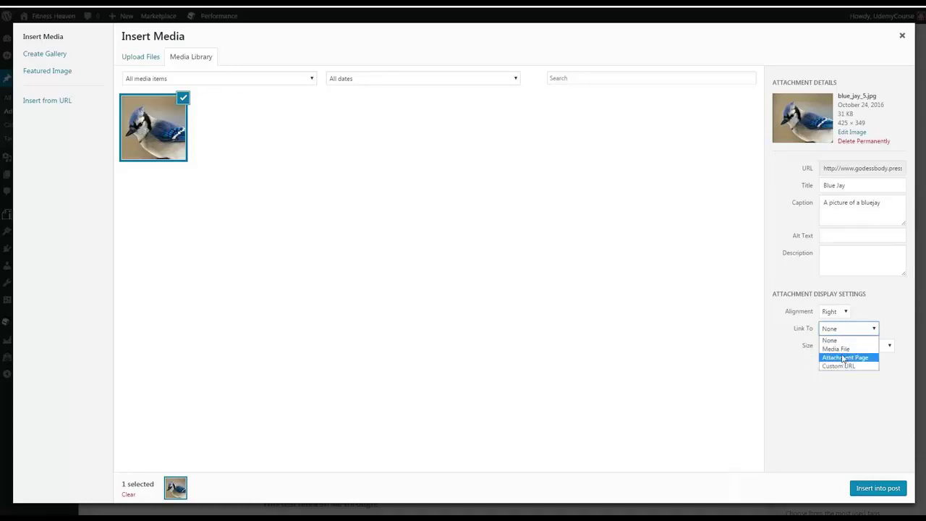
left_click(843, 366)
left_click(863, 346)
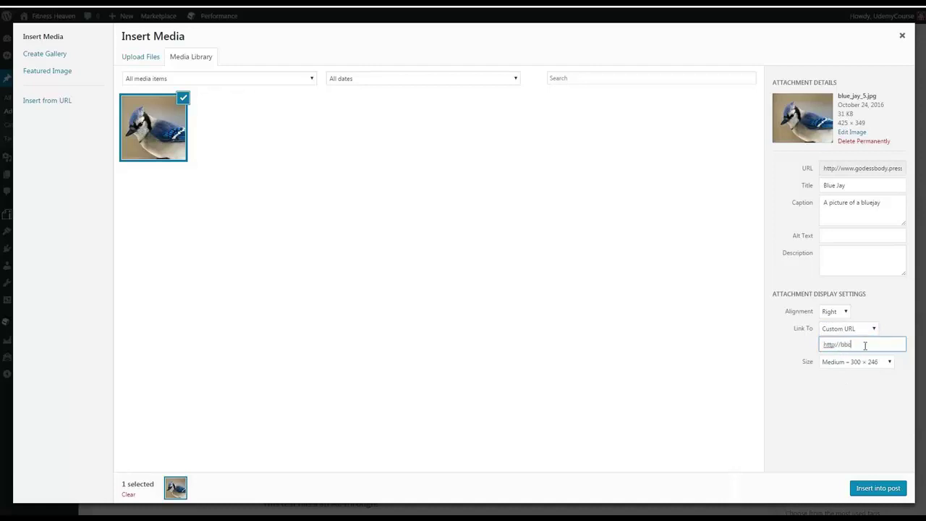
type("bbc.com")
left_click(862, 366)
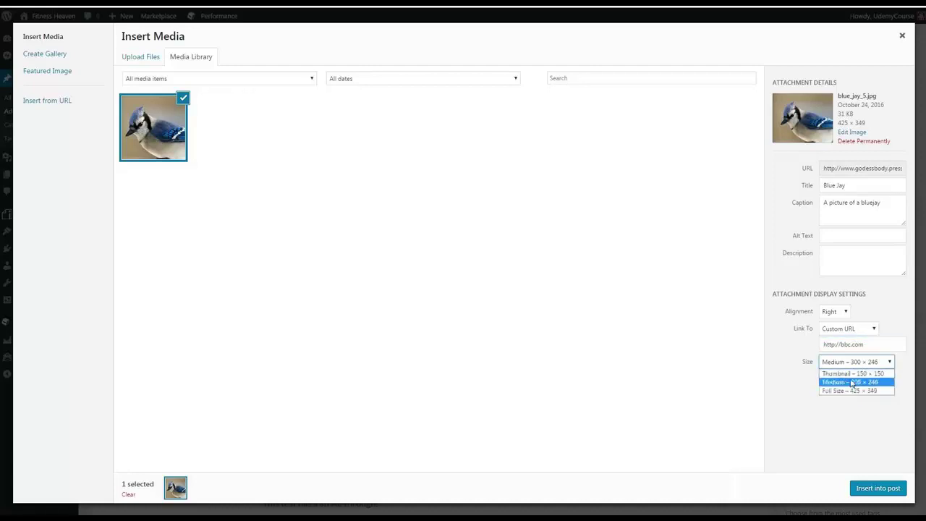
left_click(851, 373)
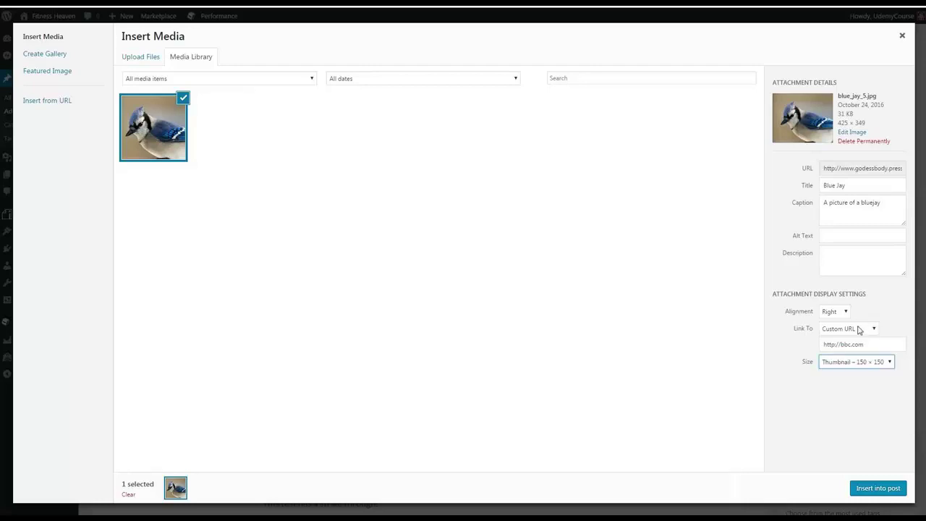
left_click(859, 330)
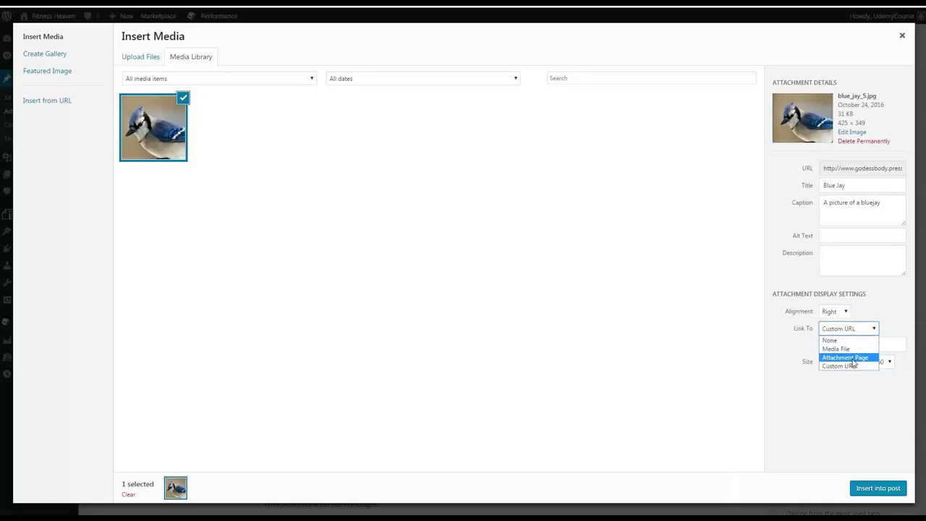
left_click(837, 367)
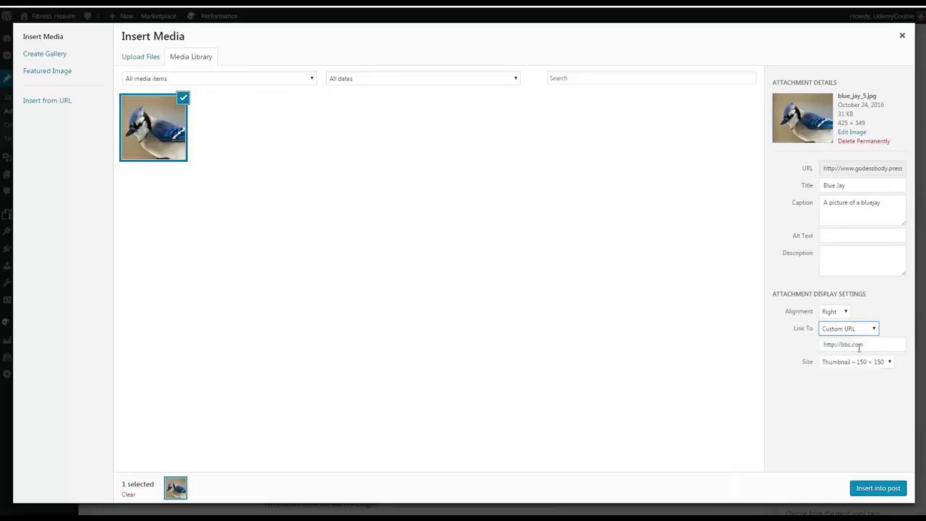
left_click(876, 487)
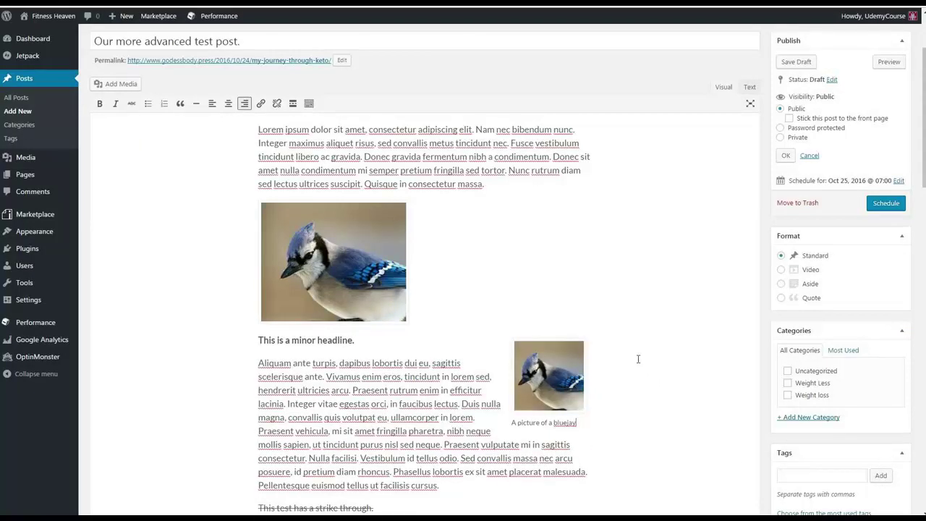
scroll(575, 336, "down", 1)
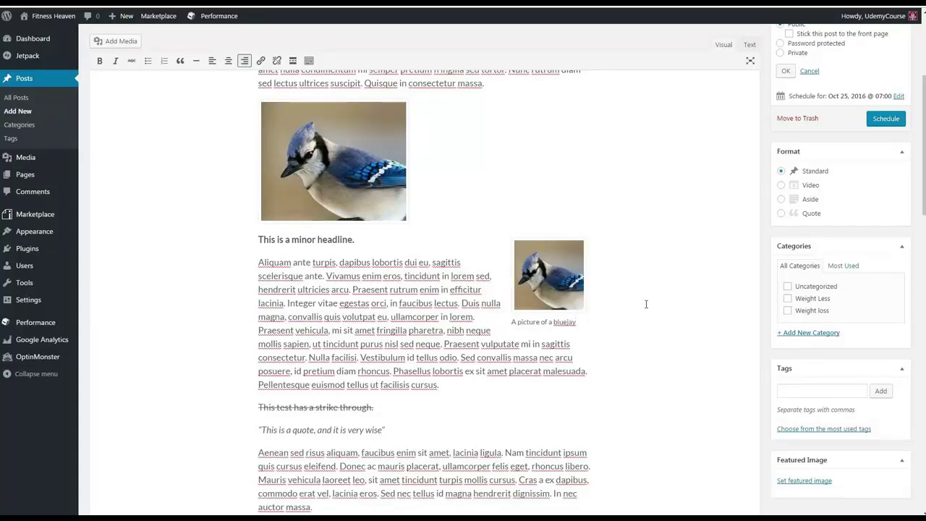
scroll(650, 327, "up", 2)
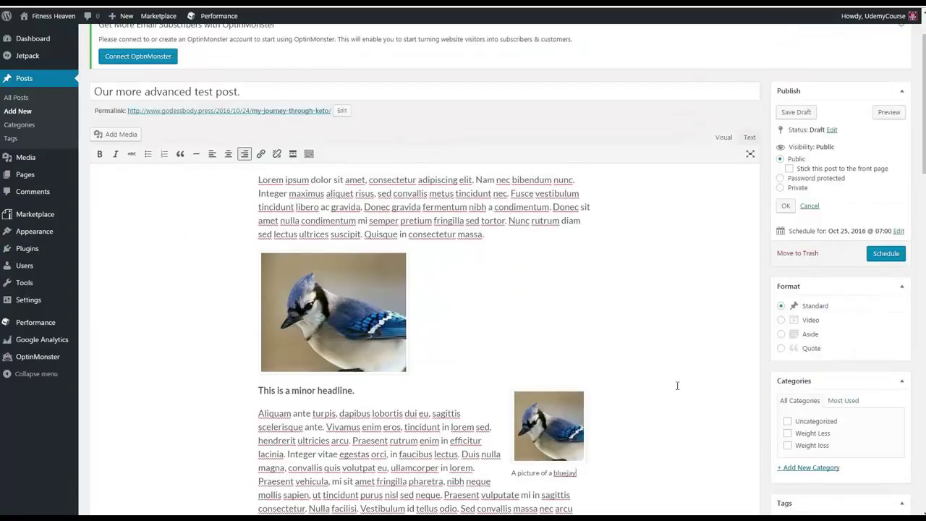
Step: Schedule the post and preview it on the site with both blue jay images
left_click(888, 251)
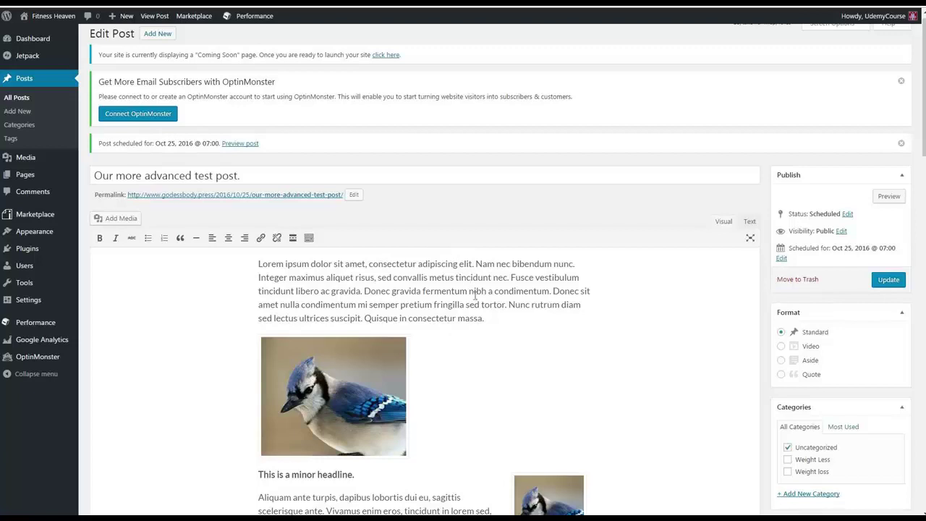
scroll(473, 306, "down", 1)
scroll(473, 307, "up", 1)
left_click(886, 197)
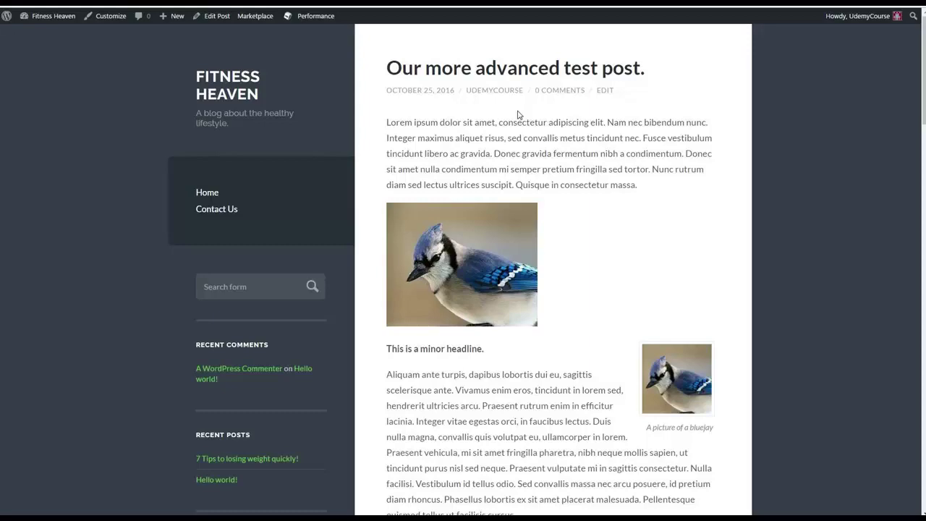
scroll(571, 227, "down", 2)
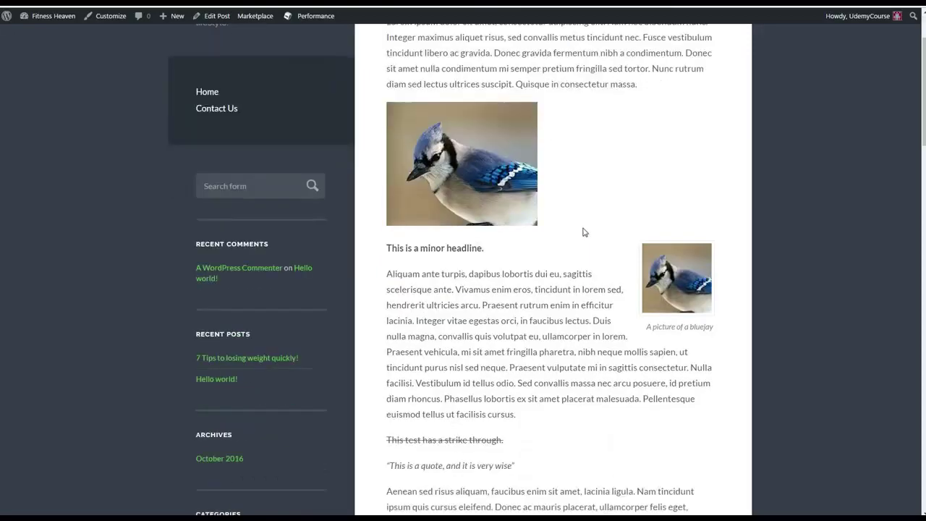
scroll(567, 264, "down", 4)
scroll(566, 268, "down", 2)
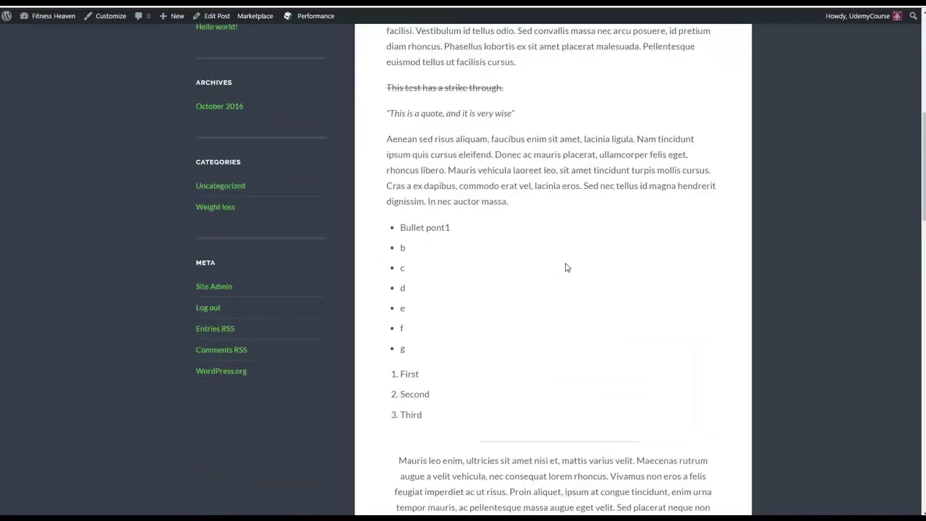
scroll(567, 268, "up", 6)
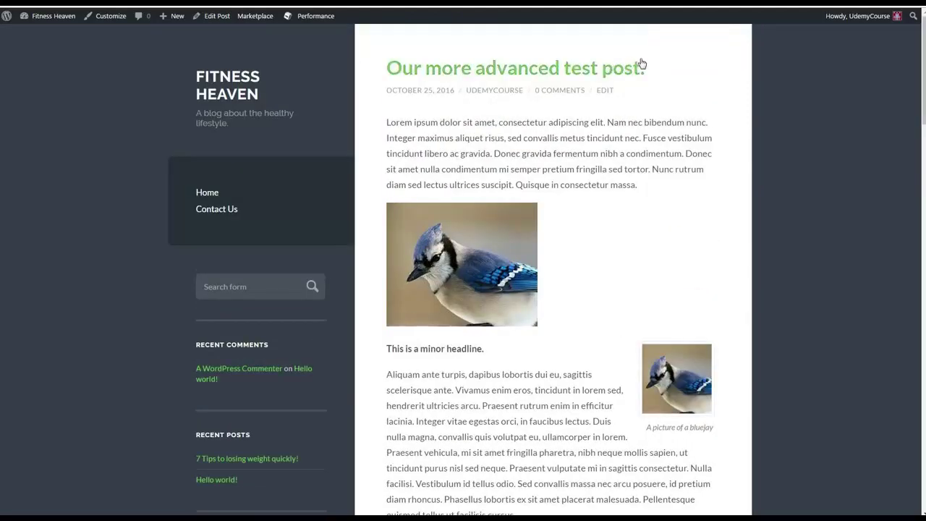
scroll(721, 281, "down", 1)
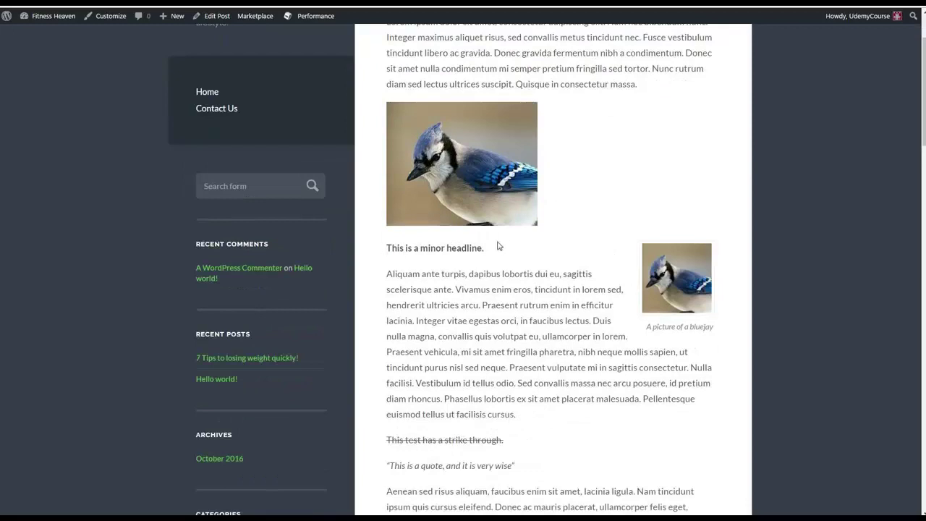
scroll(418, 287, "down", 2)
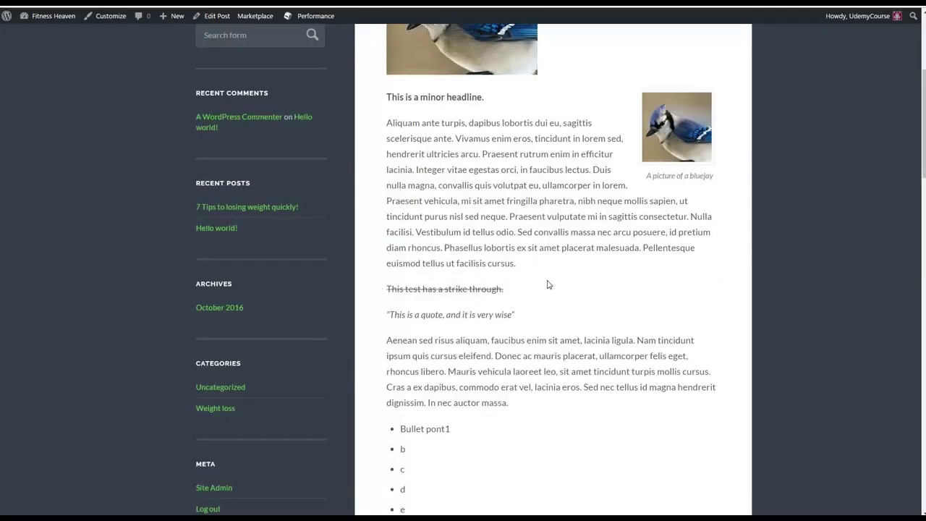
scroll(547, 353, "down", 3)
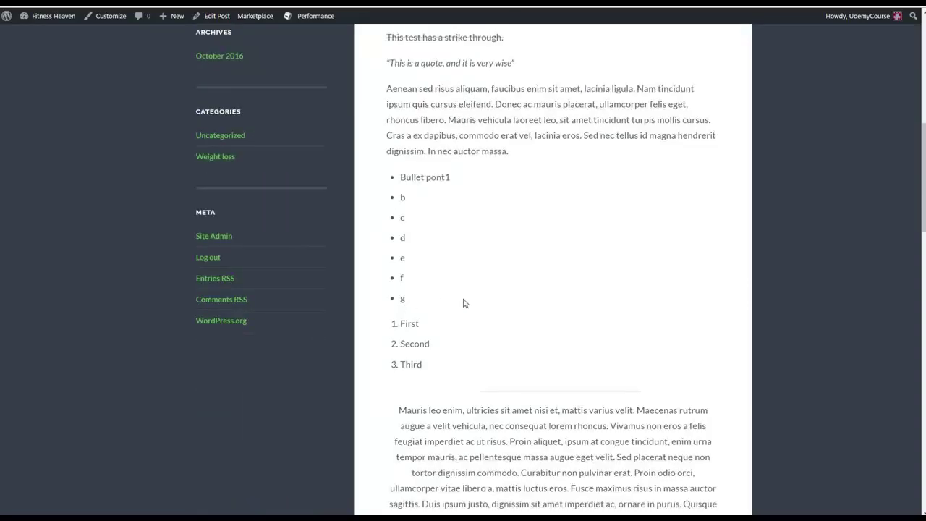
scroll(438, 347, "down", 2)
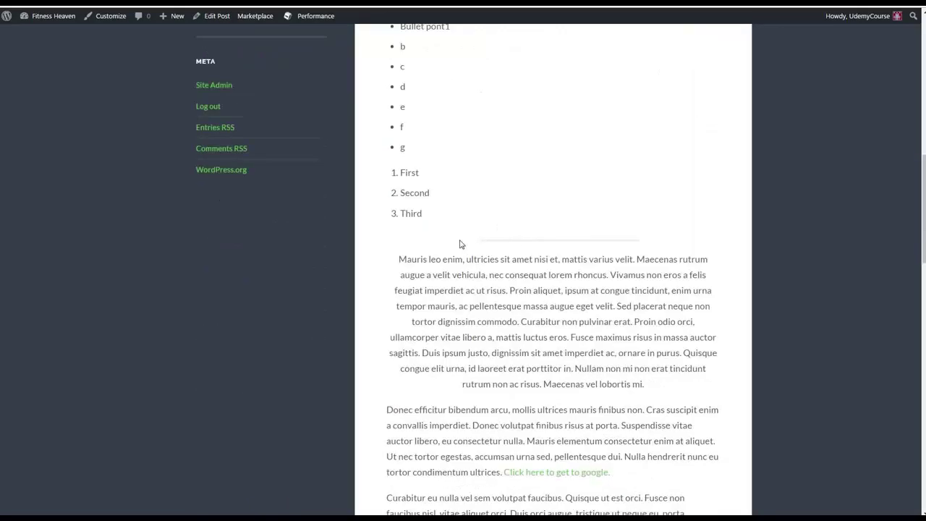
scroll(649, 248, "down", 2)
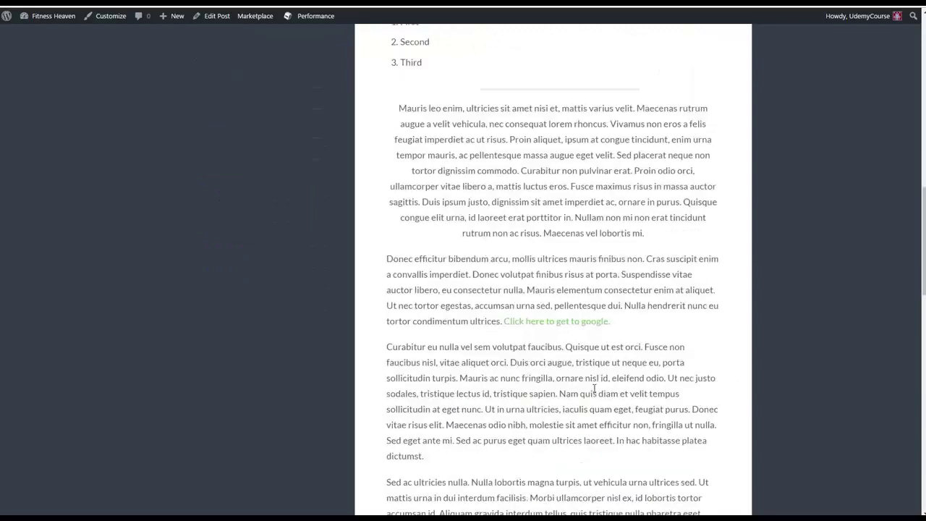
scroll(549, 244, "down", 1)
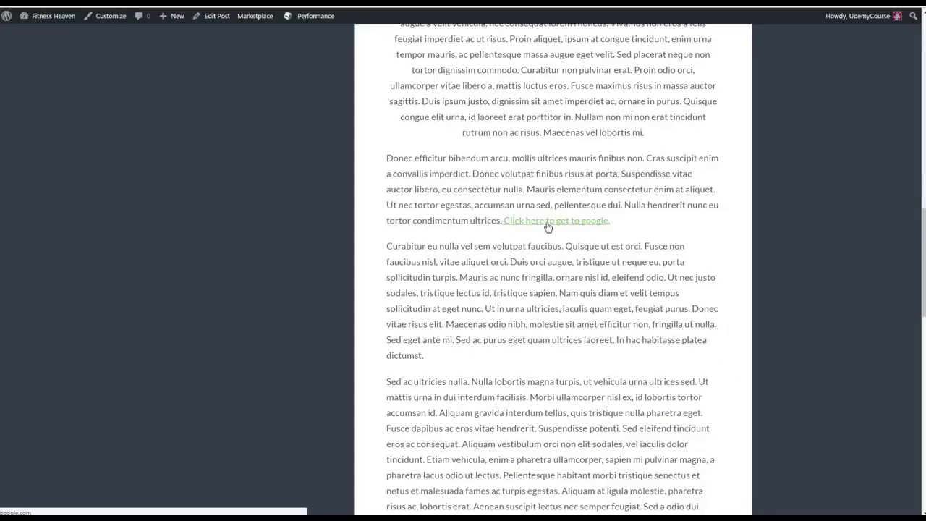
left_click(547, 225)
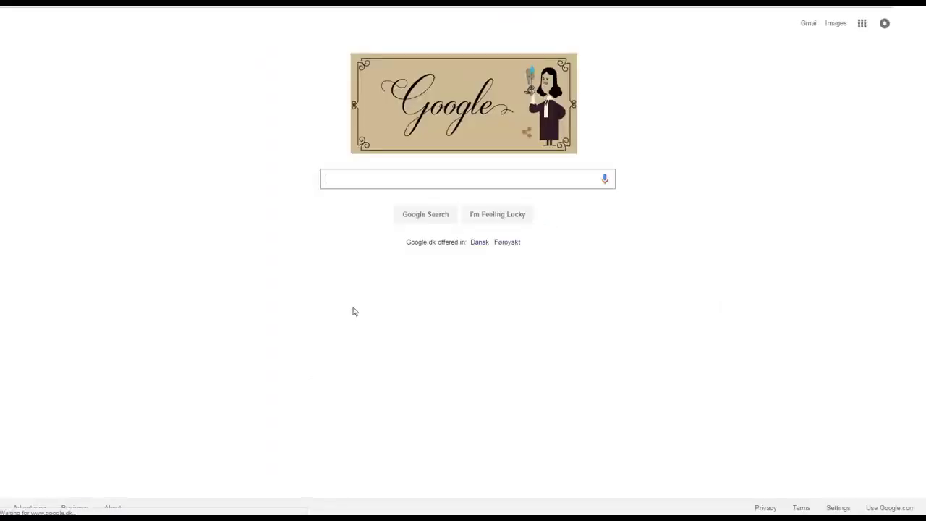
key("alt+Left")
scroll(554, 343, "up", 3)
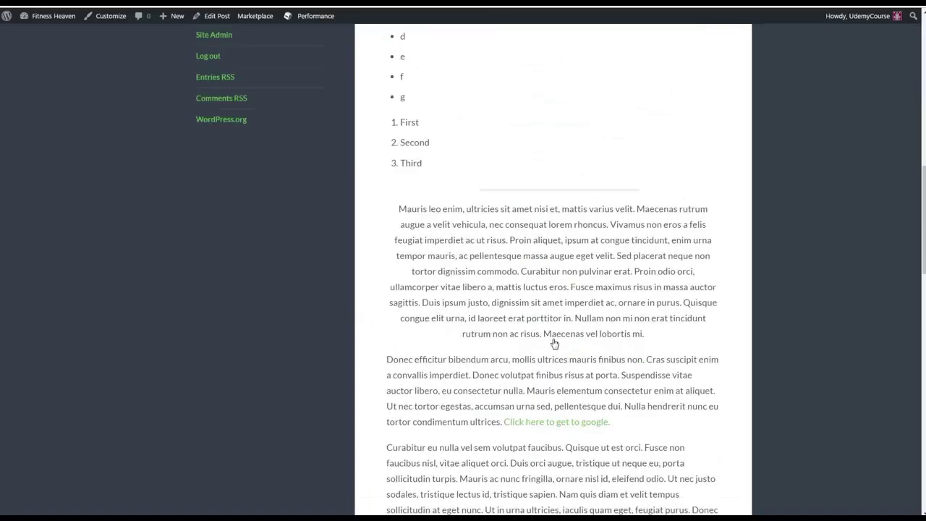
scroll(554, 343, "up", 8)
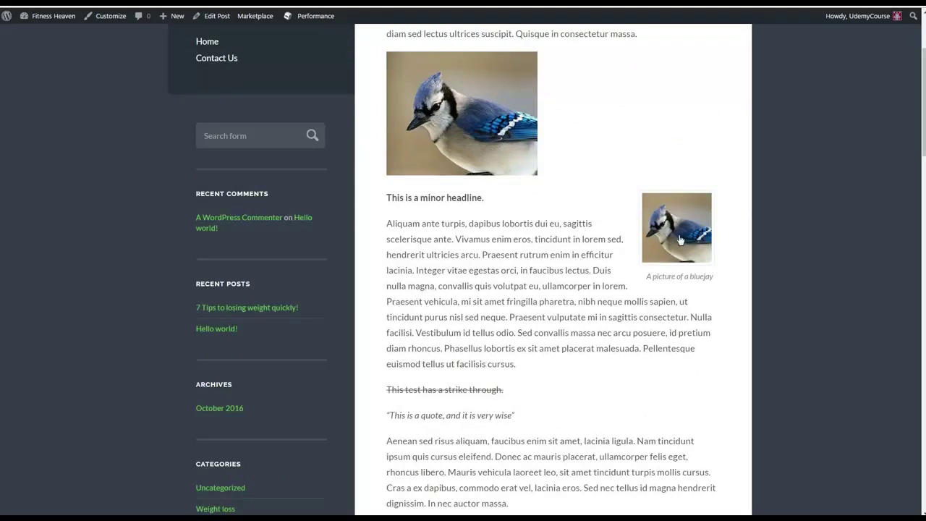
Step: Follow the captioned bluejay image's link to BBC, then go back to the post
left_click(680, 240)
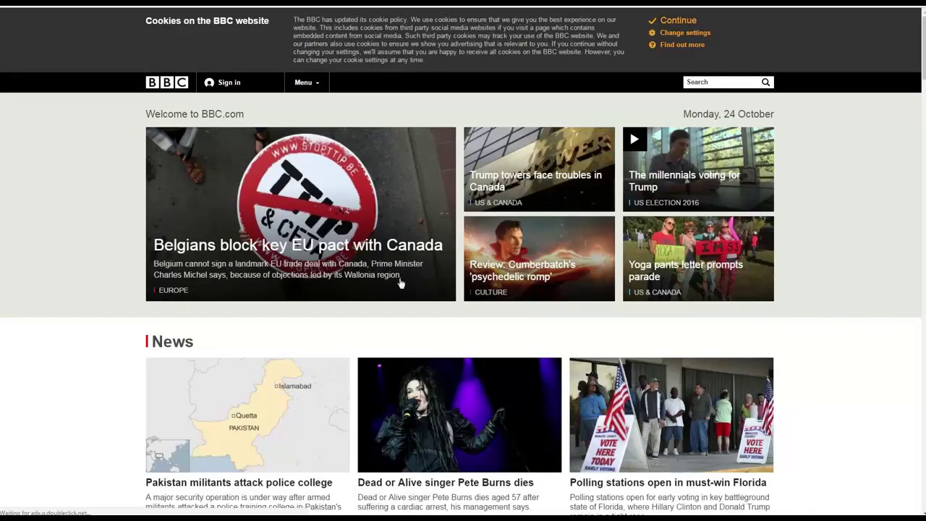
key("alt+Left")
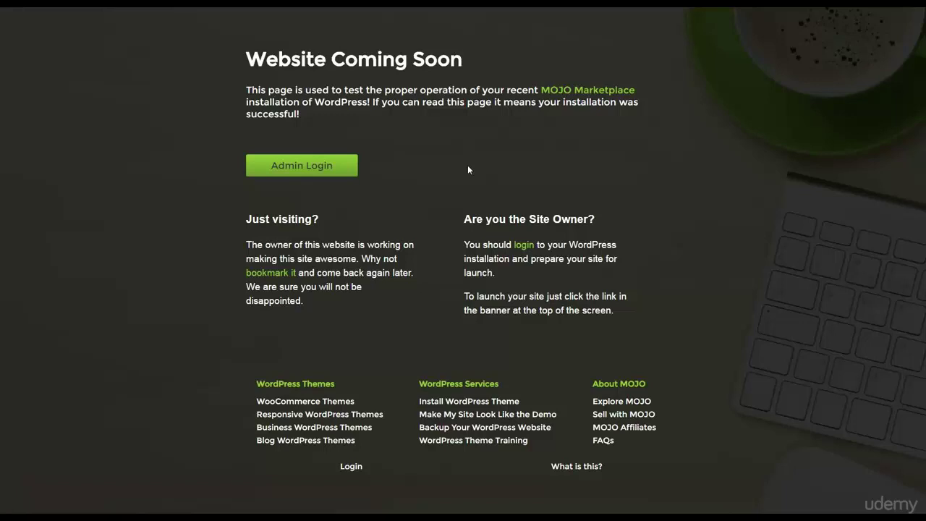
Step: Log in to the WordPress admin from Admin Login using the saved credentials
left_click(325, 170)
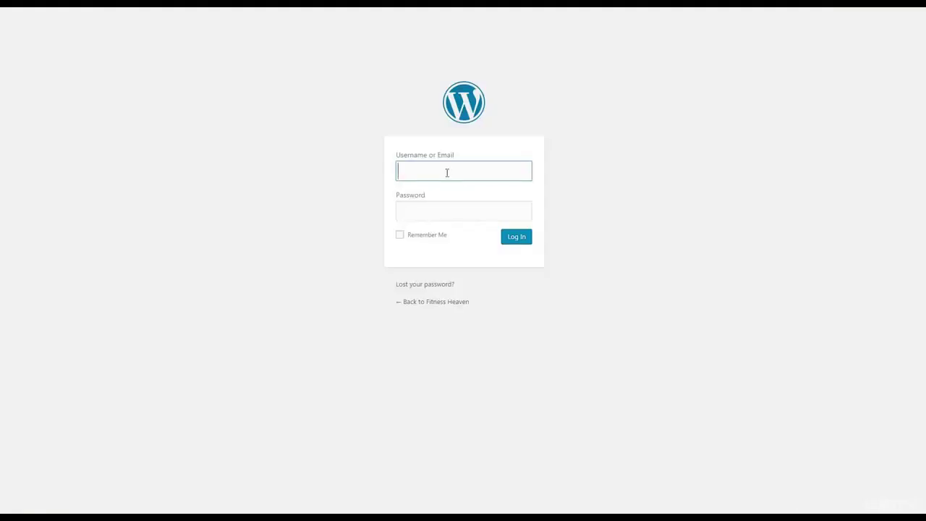
left_click(465, 248)
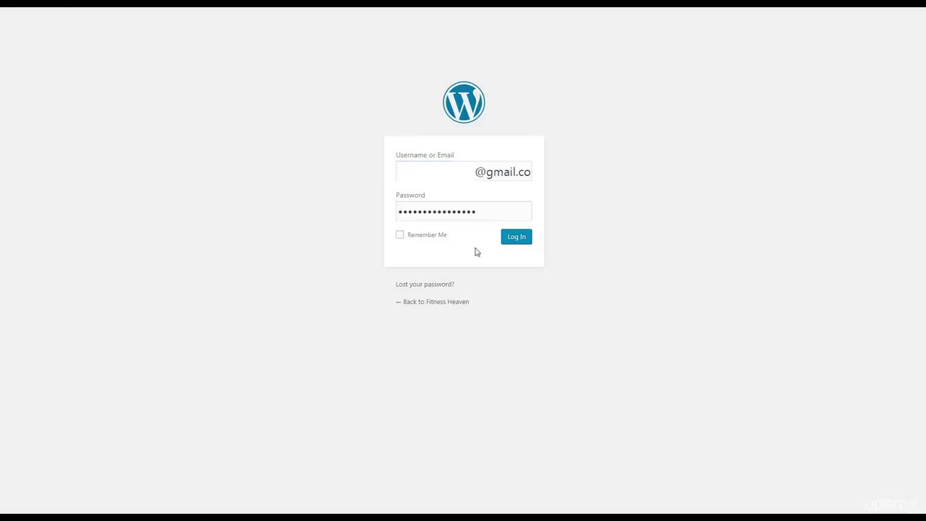
left_click(516, 243)
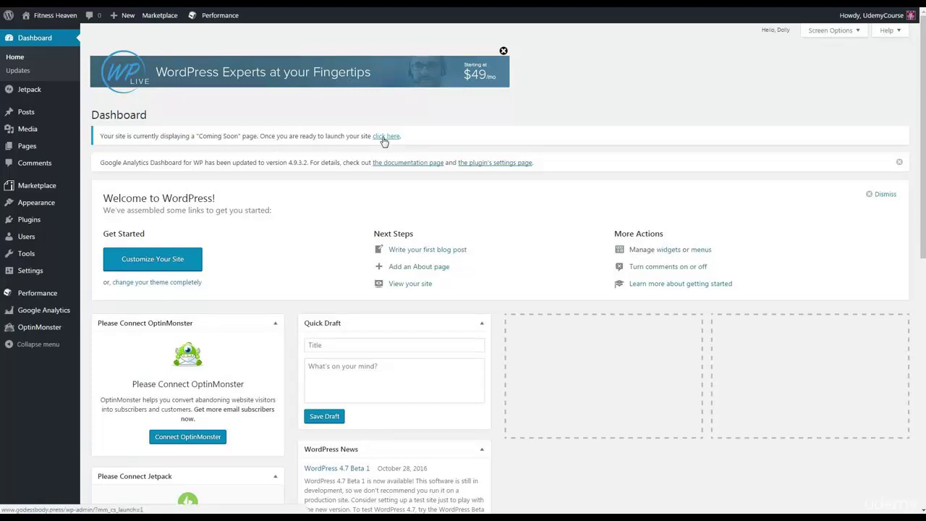
Step: Launch the site out of Coming Soon mode and view the live Fitness Heaven front page
left_click(385, 137)
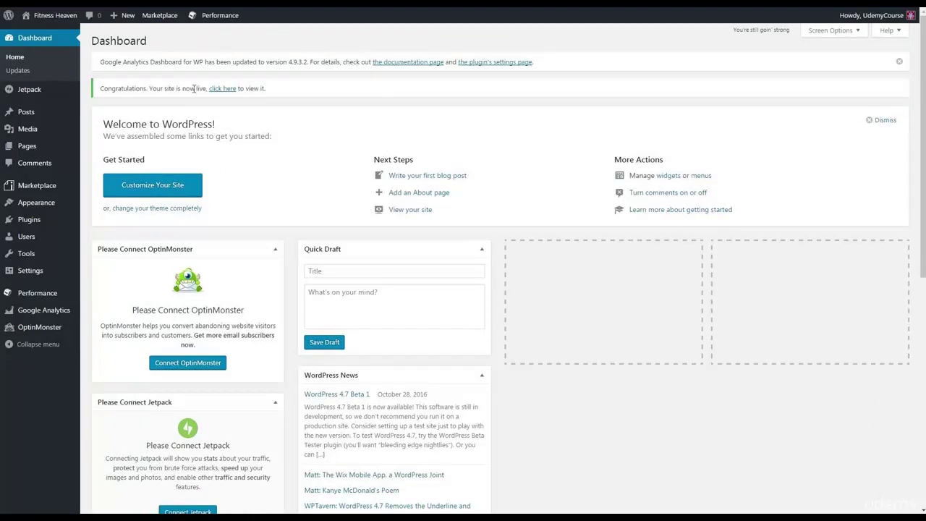
left_click(222, 90)
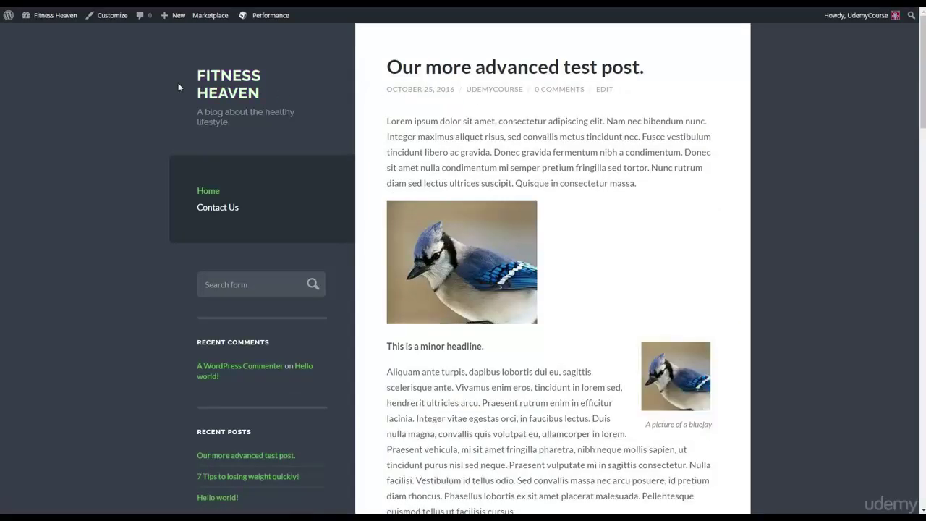
scroll(648, 352, "down", 1)
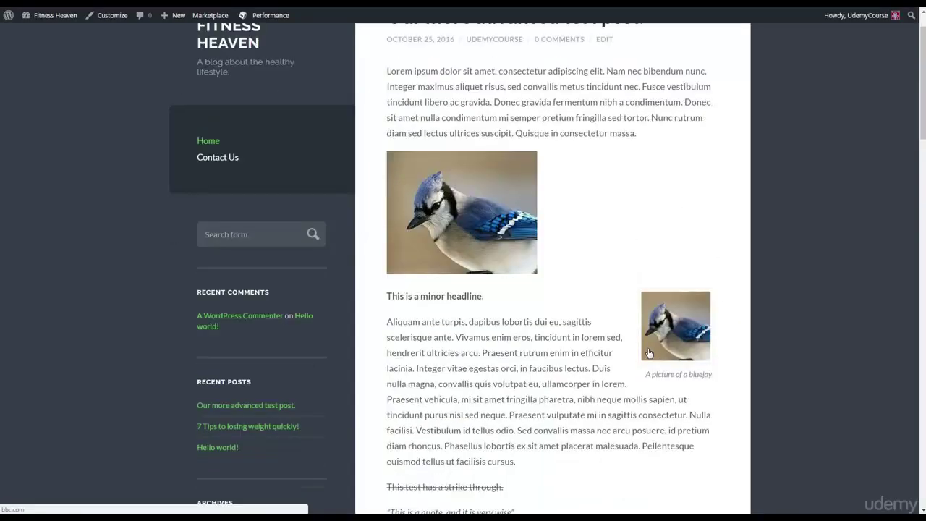
scroll(649, 352, "down", 2)
scroll(434, 329, "up", 5)
scroll(547, 396, "down", 3)
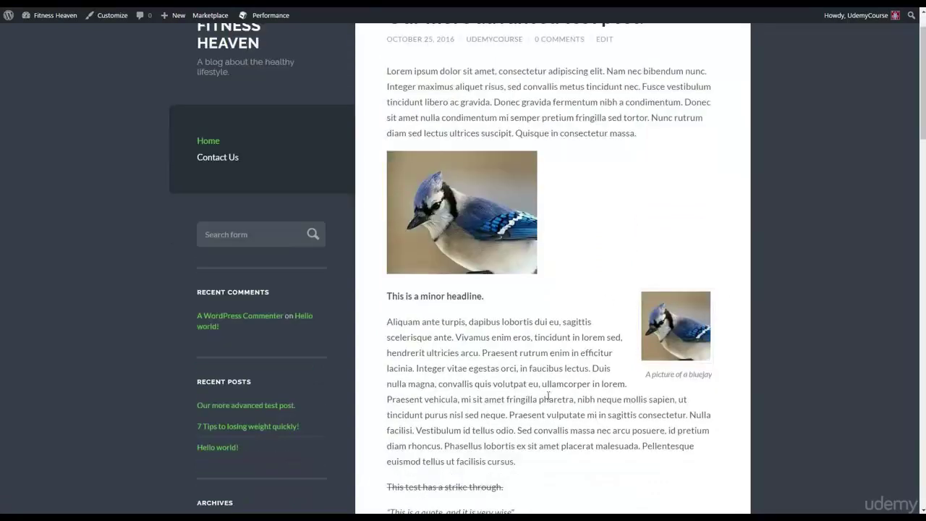
scroll(547, 396, "down", 6)
scroll(547, 391, "up", 4)
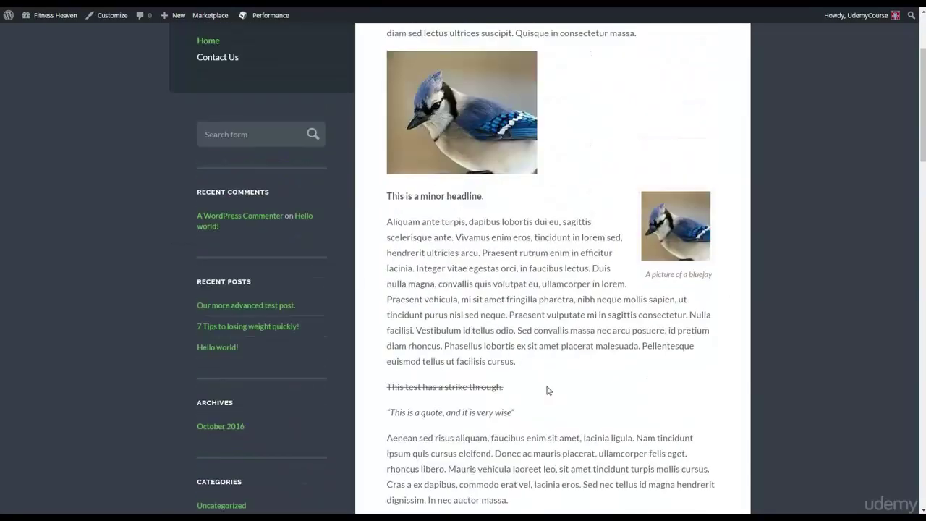
scroll(548, 390, "up", 3)
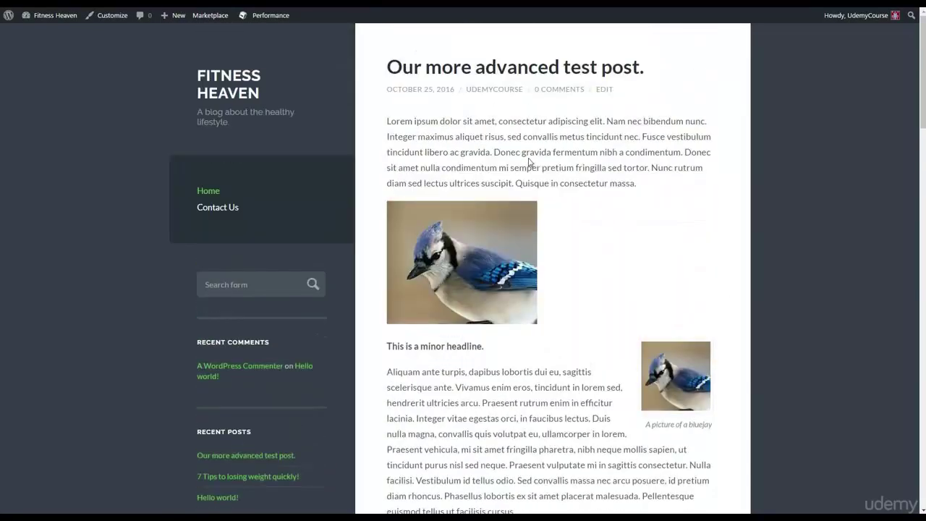